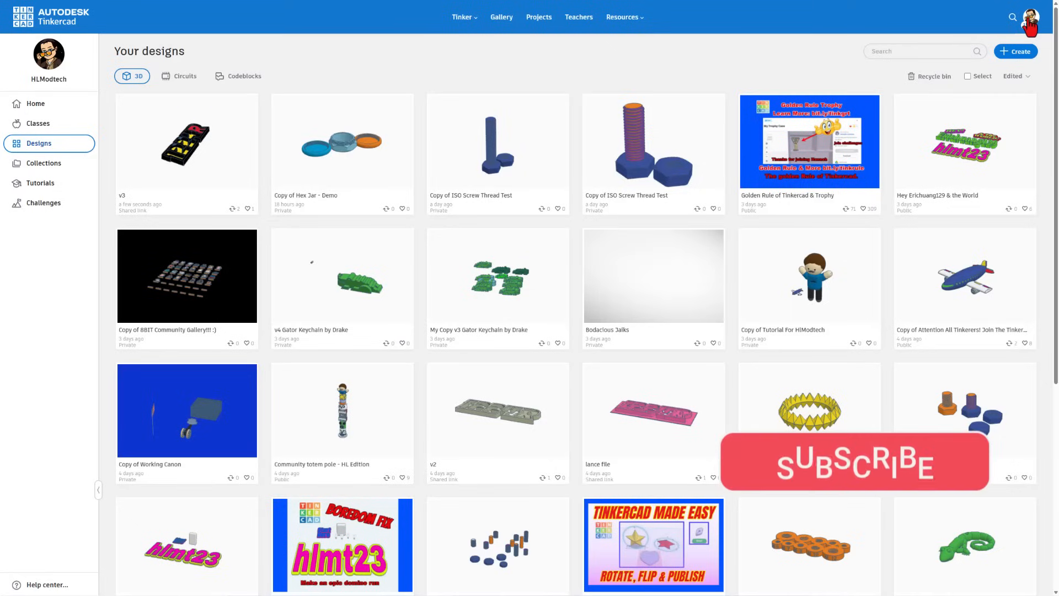
Create a new, empty 3D design from the Your designs page.
{"action": "left_click", "coordinate": [1017, 51]}
{"action": "left_click", "coordinate": [1002, 78]}
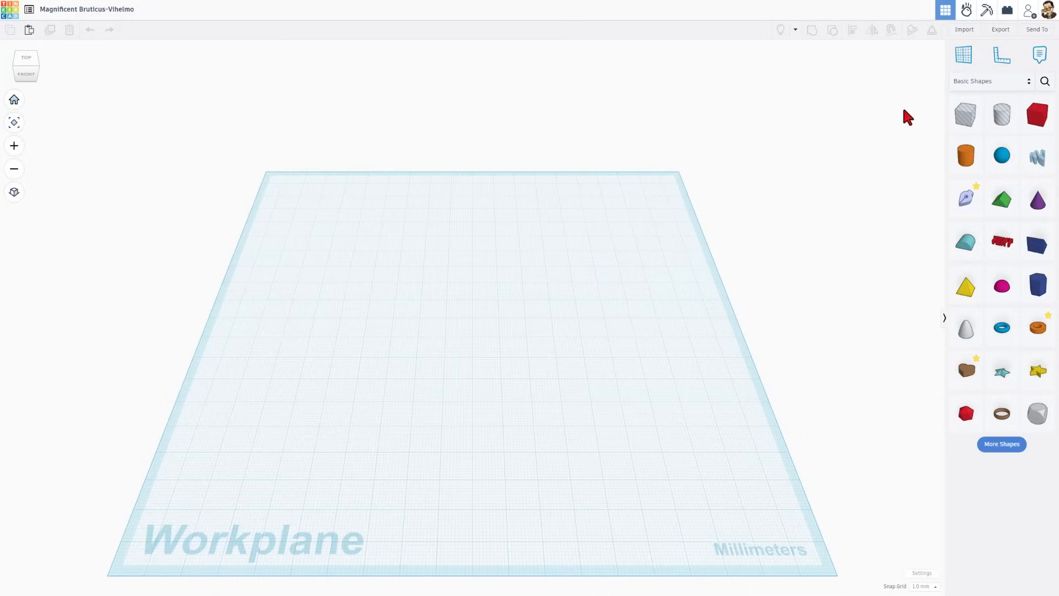
Choose the 1224R GOOD COPY STL from the computer for import.
{"action": "left_click", "coordinate": [967, 30]}
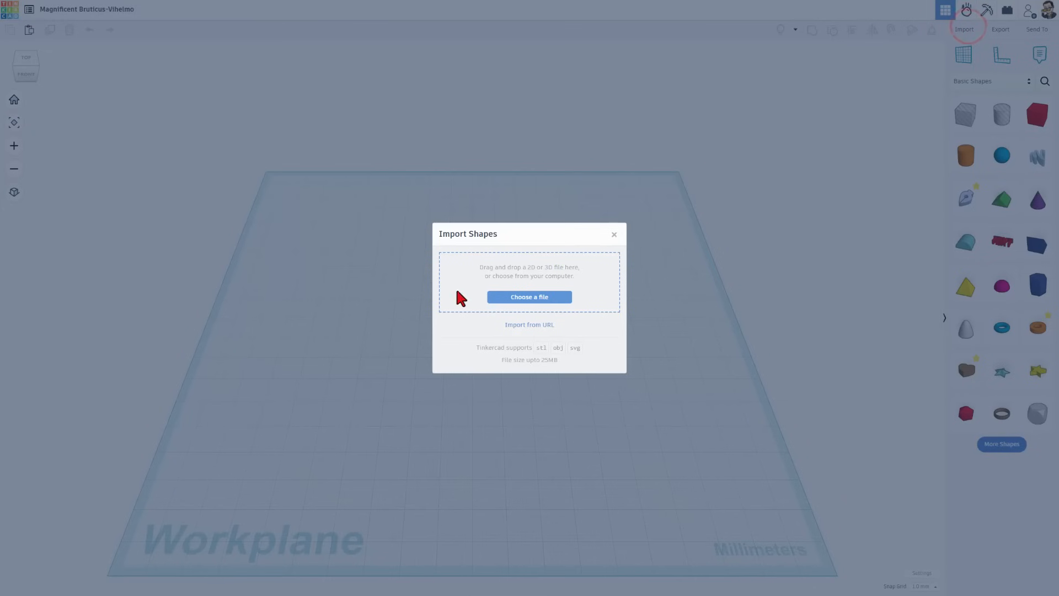
{"action": "left_click", "coordinate": [513, 298]}
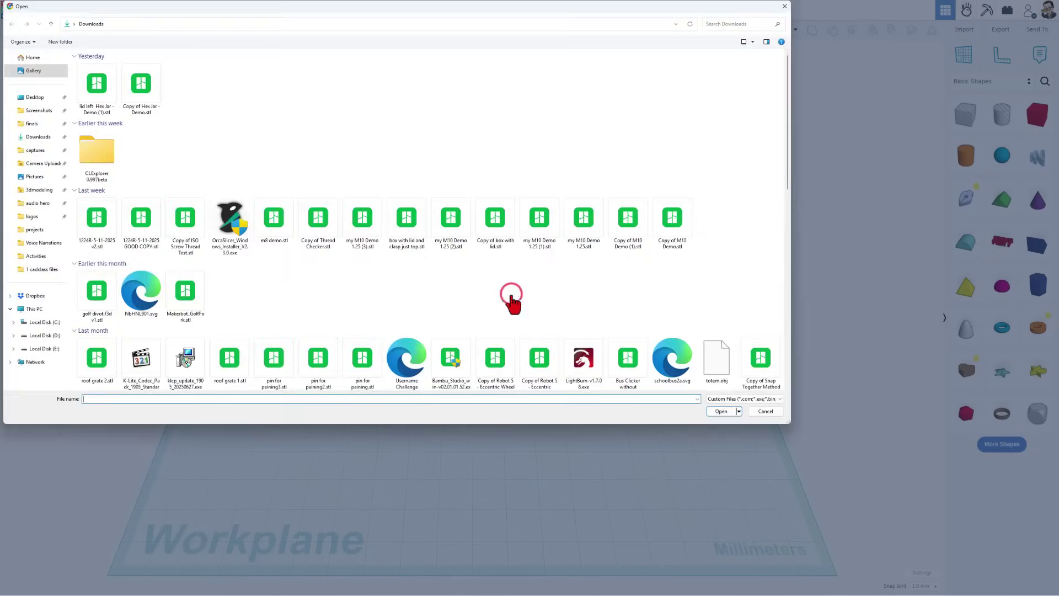
{"action": "left_click", "coordinate": [141, 227]}
{"action": "left_click", "coordinate": [722, 411]}
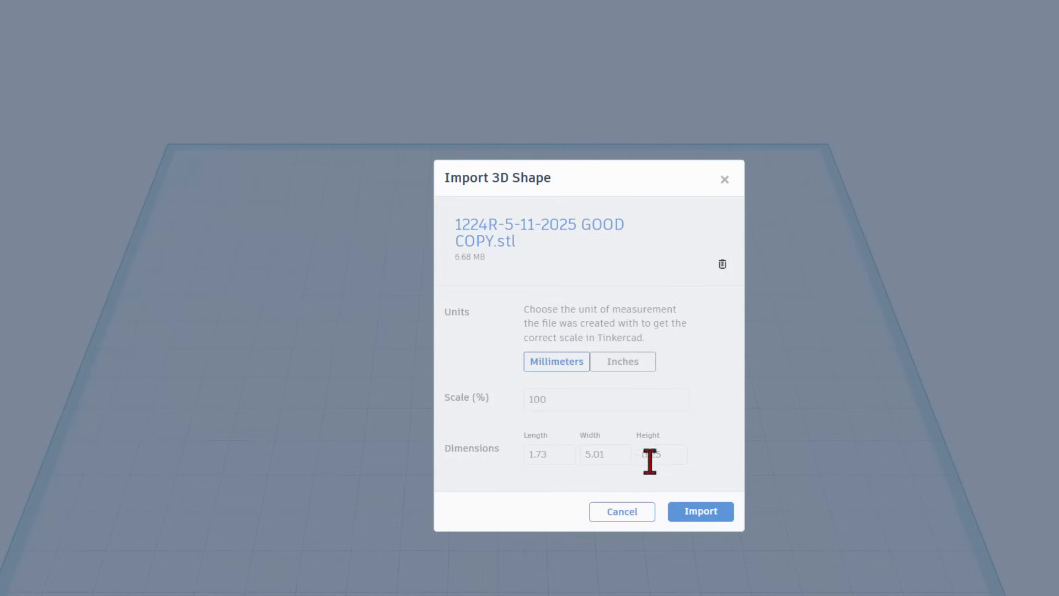
Import the logo with its units treated as inches, landing as a pink plate.
{"action": "left_click", "coordinate": [625, 362]}
{"action": "left_click", "coordinate": [707, 512]}
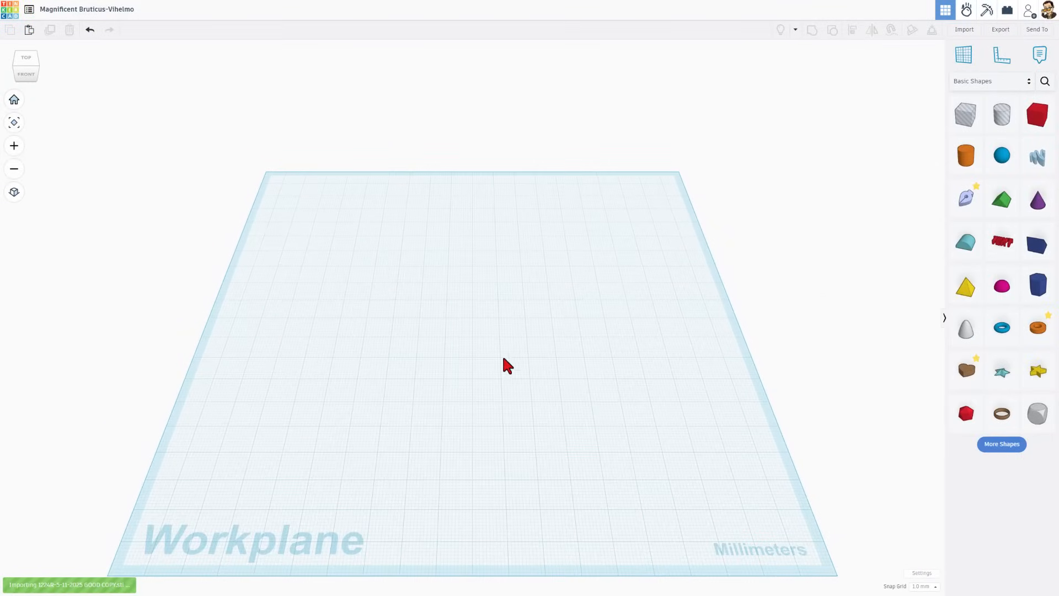
{"action": "scroll", "coordinate": [412, 326], "scroll_direction": "up", "scroll_amount": 3}
{"action": "scroll", "coordinate": [451, 340], "scroll_direction": "up", "scroll_amount": 2}
{"action": "scroll", "coordinate": [451, 340], "scroll_direction": "up", "scroll_amount": 2}
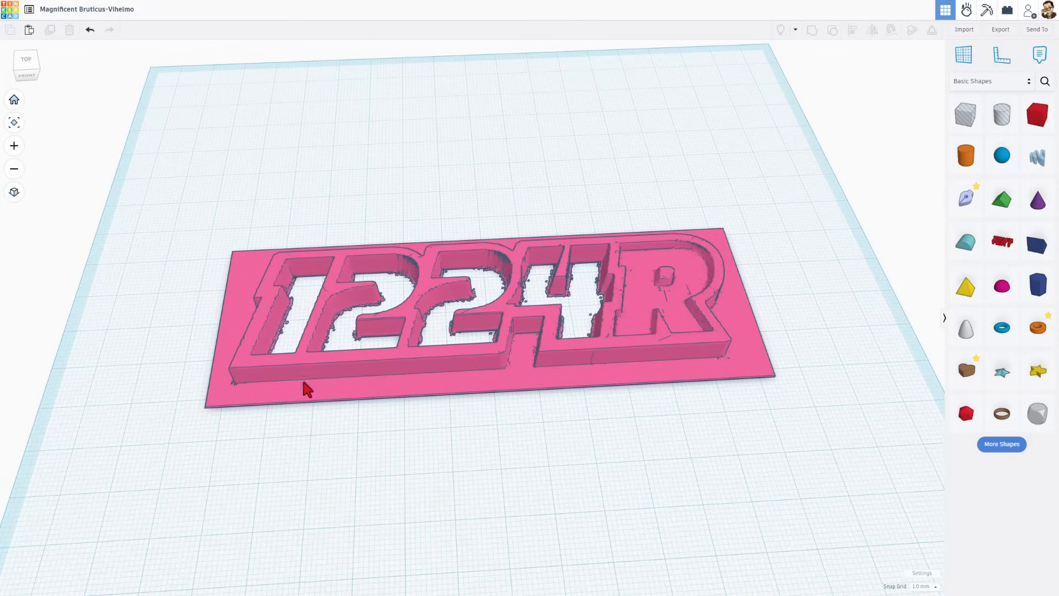
{"action": "mouse_move", "coordinate": [551, 399]}
{"action": "right_mouse_down"}
{"action": "mouse_move", "coordinate": [526, 370]}
{"action": "mouse_move", "coordinate": [546, 399]}
{"action": "right_mouse_up"}
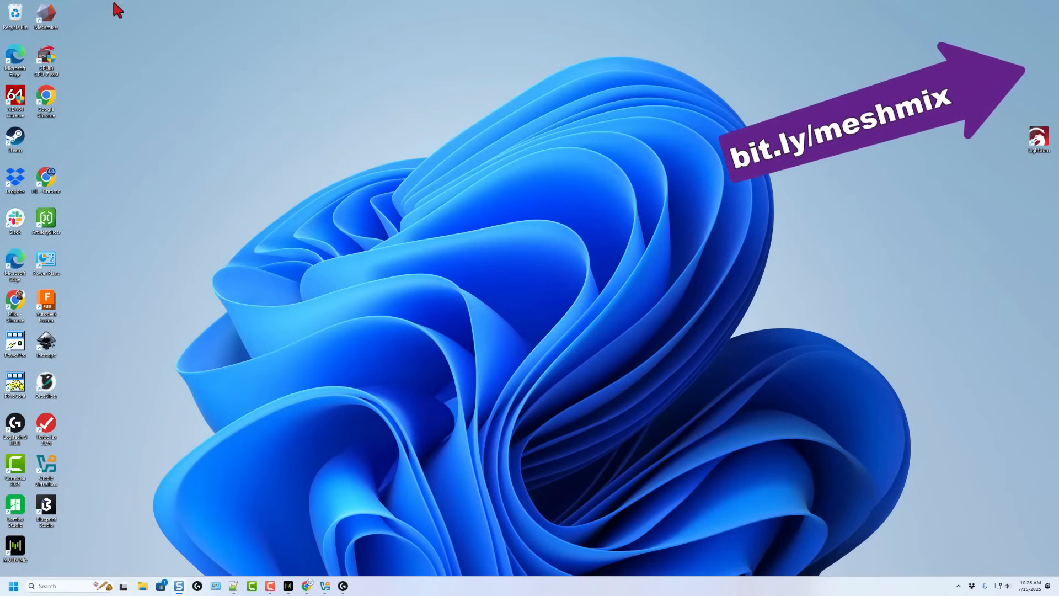
Launch Meshmixer without restoring a session and load the 1224R GOOD COPY mesh.
{"action": "double_click", "coordinate": [47, 17]}
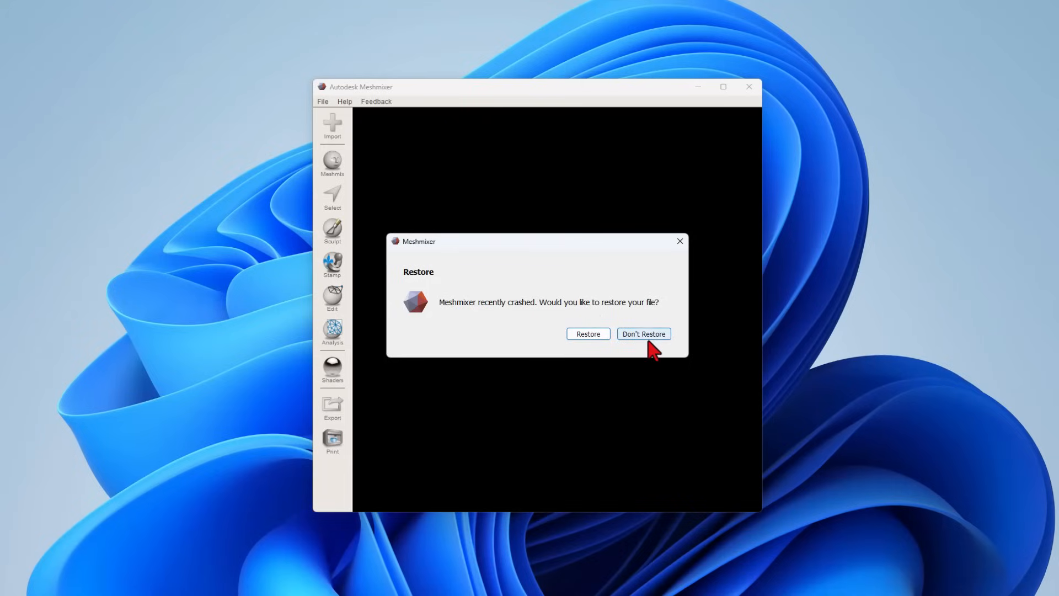
{"action": "left_click", "coordinate": [651, 334]}
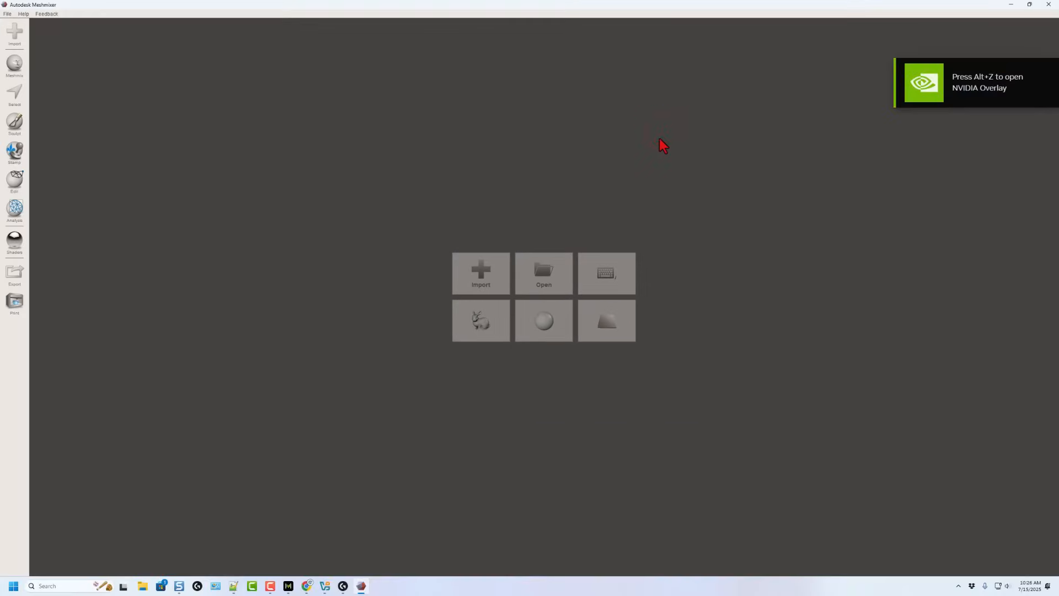
{"action": "left_click", "coordinate": [481, 274]}
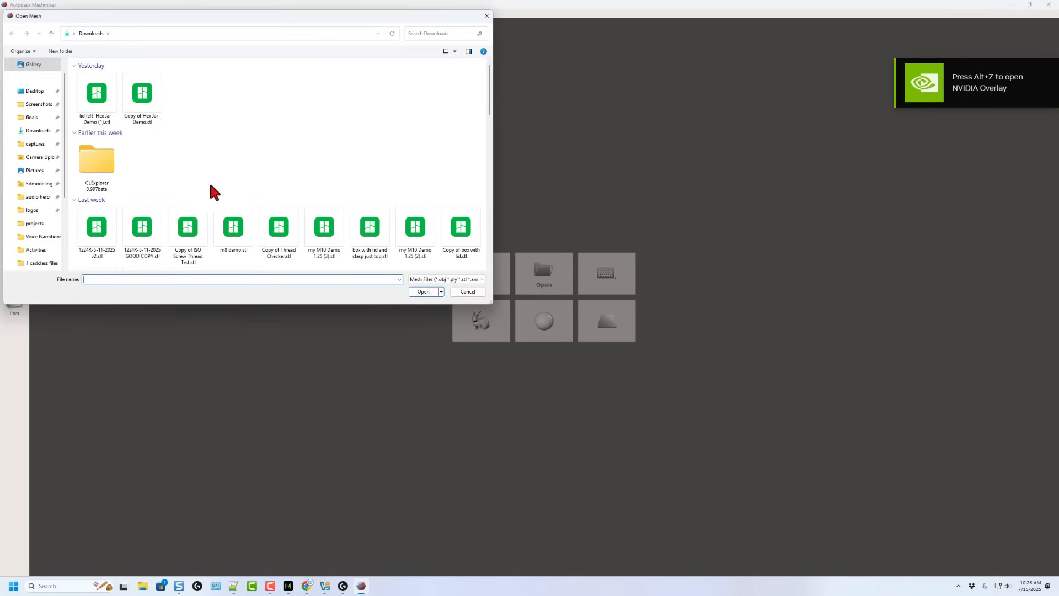
{"action": "double_click", "coordinate": [150, 243]}
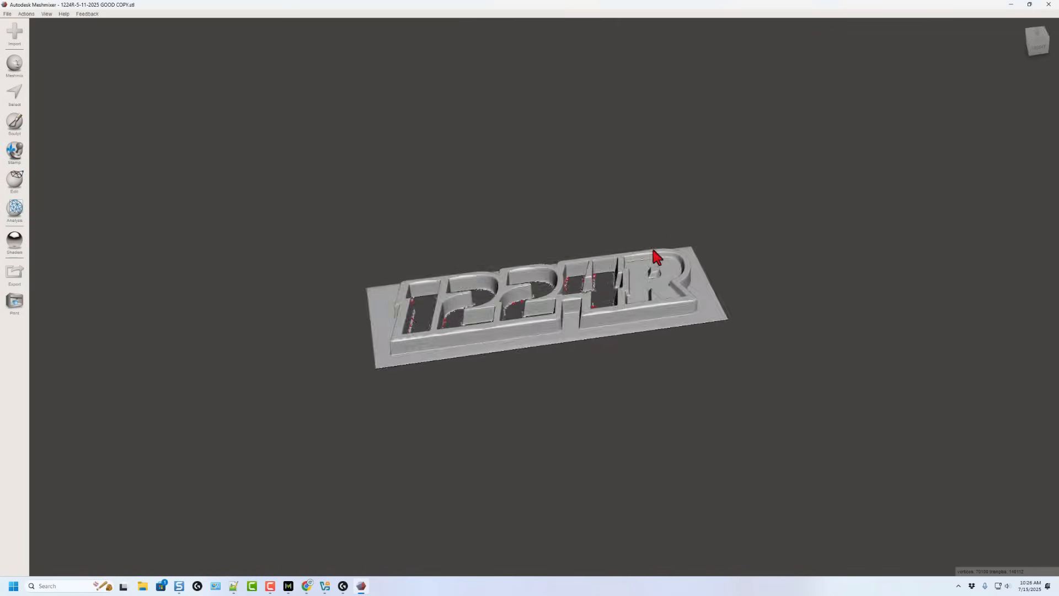
Select the whole mesh and uniformly scale it by 25.4 via Edit > Transform.
{"action": "key", "text": "ctrl+a"}
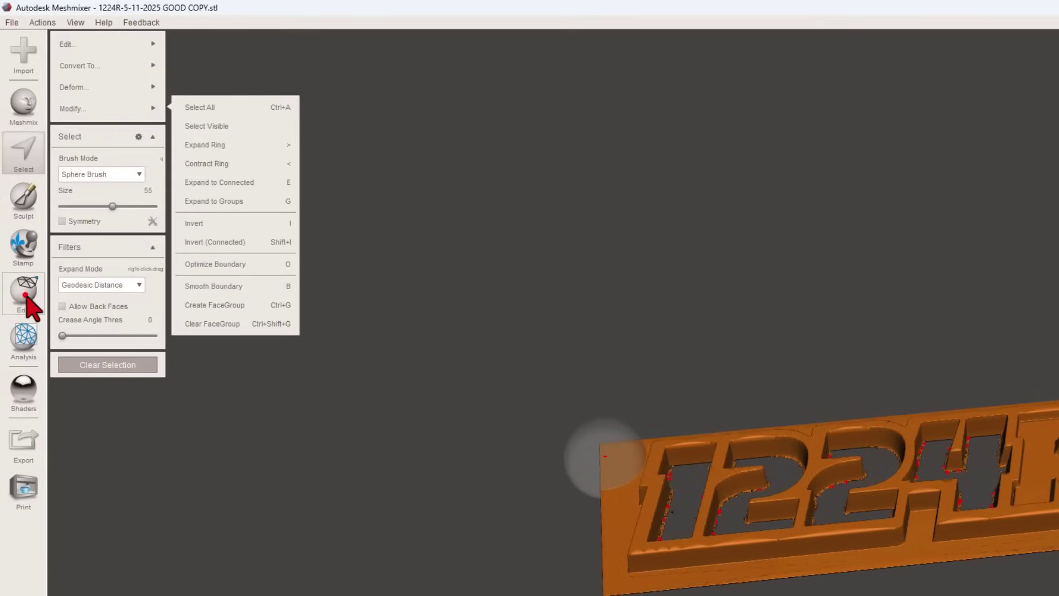
{"action": "left_click", "coordinate": [23, 294]}
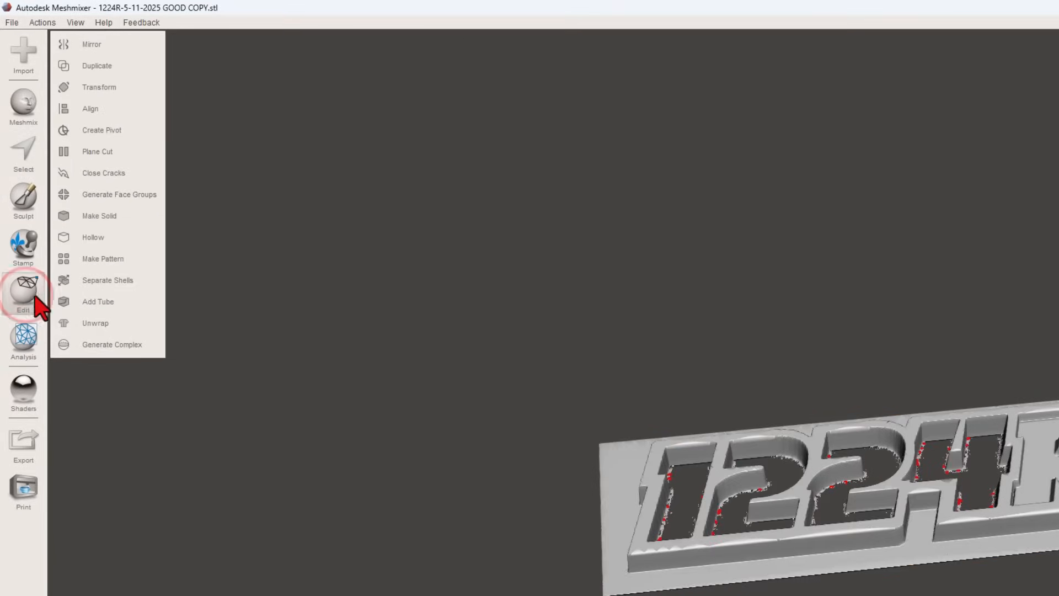
{"action": "left_click", "coordinate": [93, 90]}
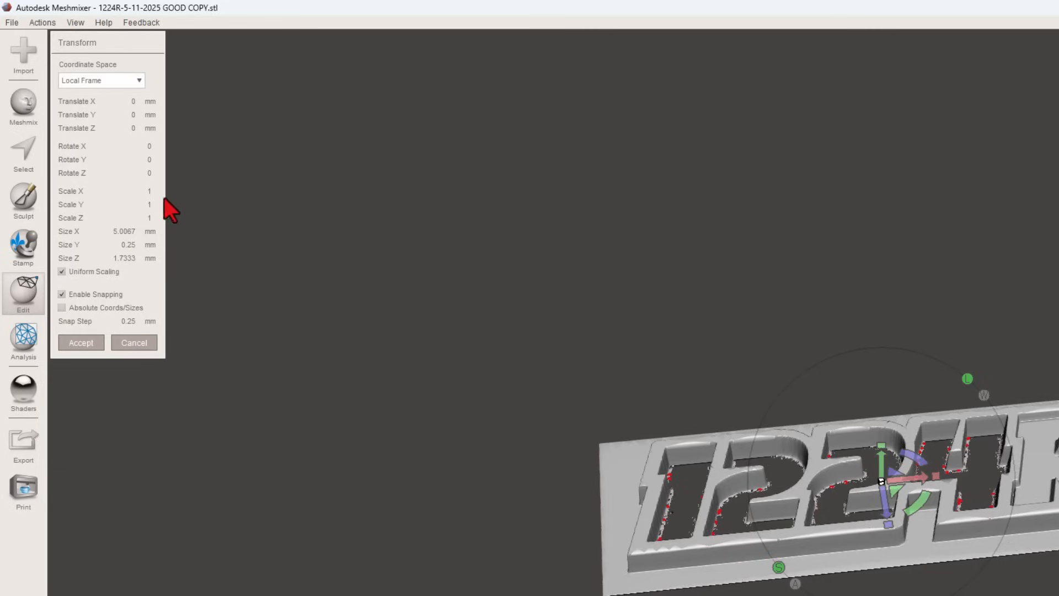
{"action": "left_click", "coordinate": [145, 190]}
{"action": "type", "text": "25.4"}
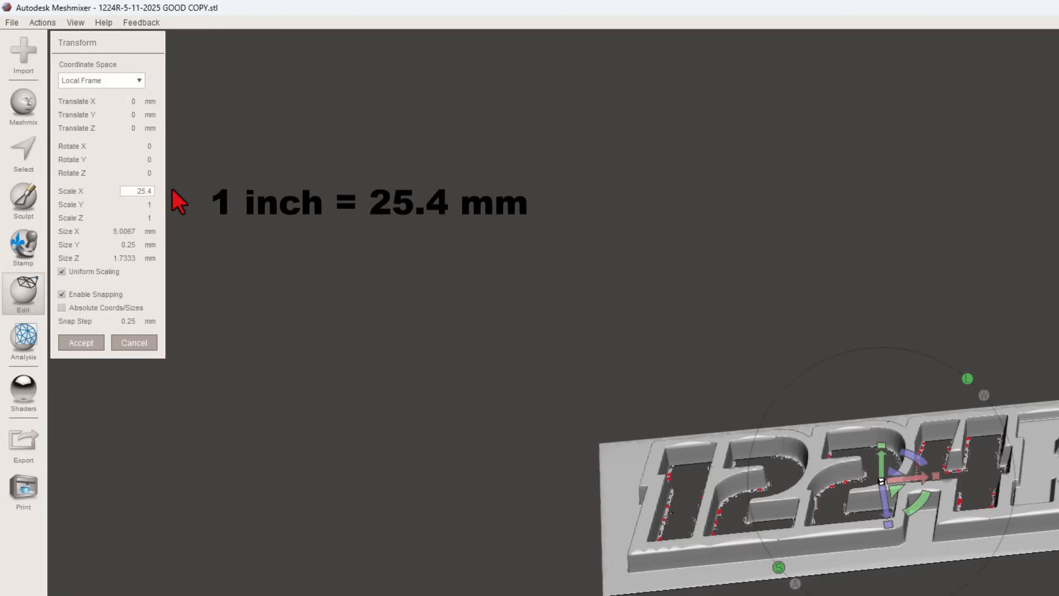
{"action": "key", "text": "Return"}
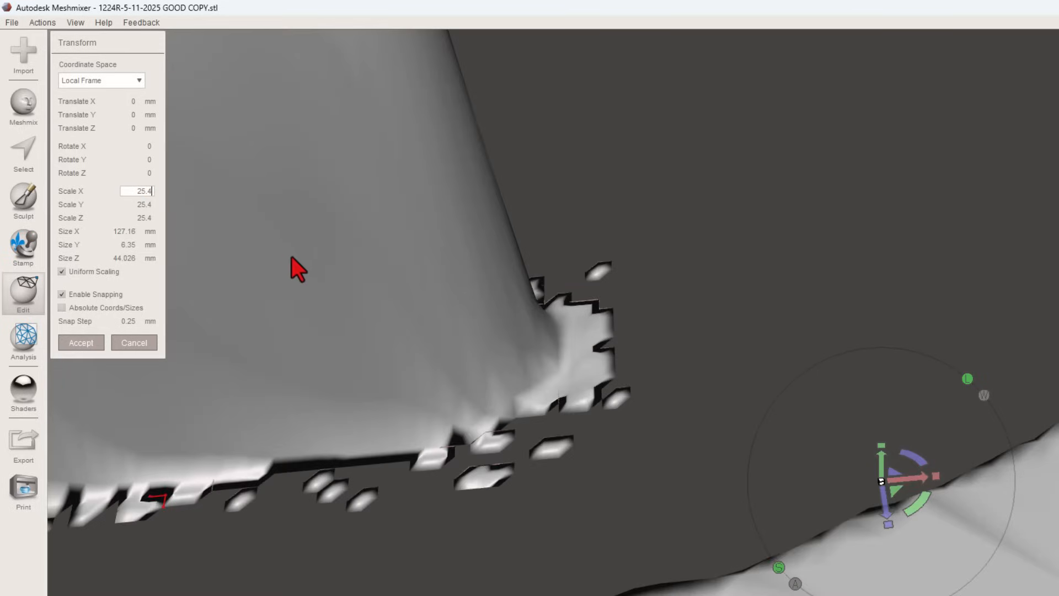
{"action": "scroll", "coordinate": [297, 273], "scroll_direction": "down", "scroll_amount": 5}
{"action": "scroll", "coordinate": [315, 228], "scroll_direction": "down", "scroll_amount": 5}
{"action": "scroll", "coordinate": [233, 159], "scroll_direction": "down", "scroll_amount": 3}
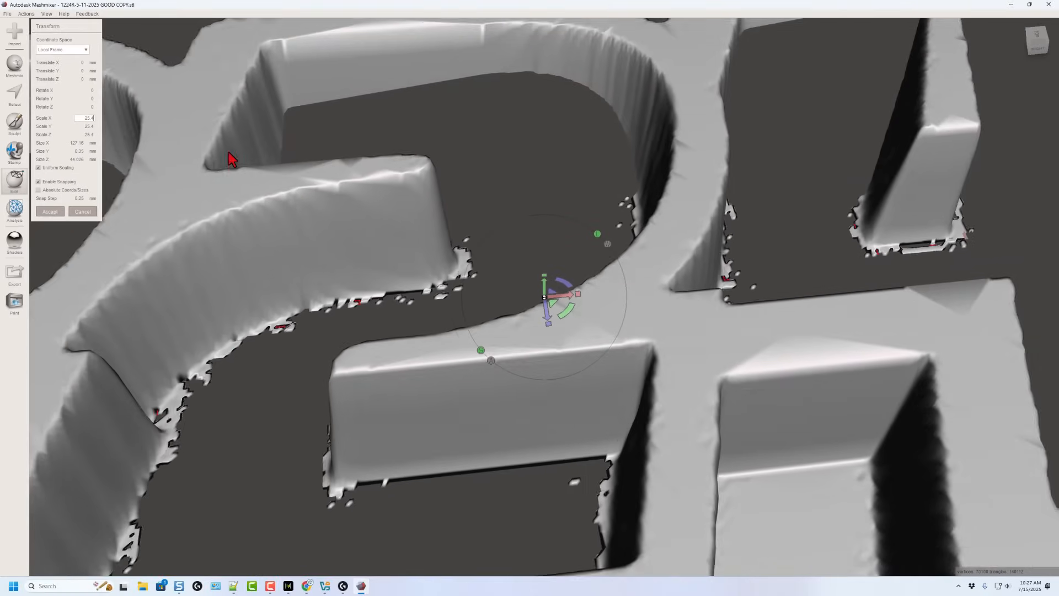
{"action": "scroll", "coordinate": [232, 159], "scroll_direction": "down", "scroll_amount": 3}
{"action": "scroll", "coordinate": [232, 160], "scroll_direction": "down", "scroll_amount": 3}
{"action": "scroll", "coordinate": [232, 160], "scroll_direction": "down", "scroll_amount": 2}
{"action": "scroll", "coordinate": [230, 158], "scroll_direction": "down", "scroll_amount": 3}
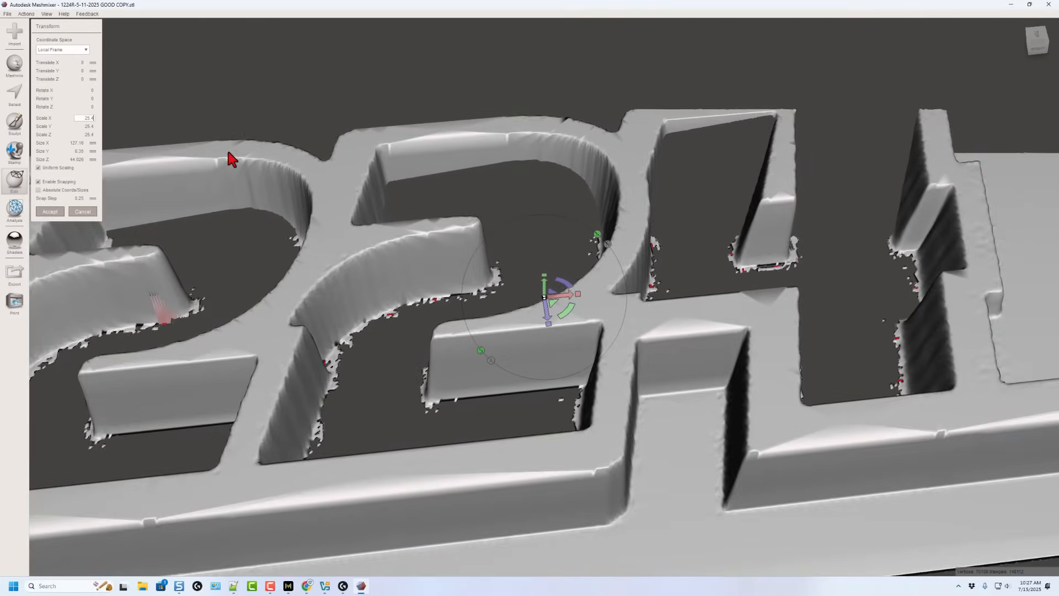
{"action": "scroll", "coordinate": [230, 158], "scroll_direction": "down", "scroll_amount": 3}
{"action": "scroll", "coordinate": [231, 157], "scroll_direction": "down", "scroll_amount": 3}
{"action": "scroll", "coordinate": [231, 158], "scroll_direction": "down", "scroll_amount": 2}
{"action": "scroll", "coordinate": [231, 158], "scroll_direction": "down", "scroll_amount": 3}
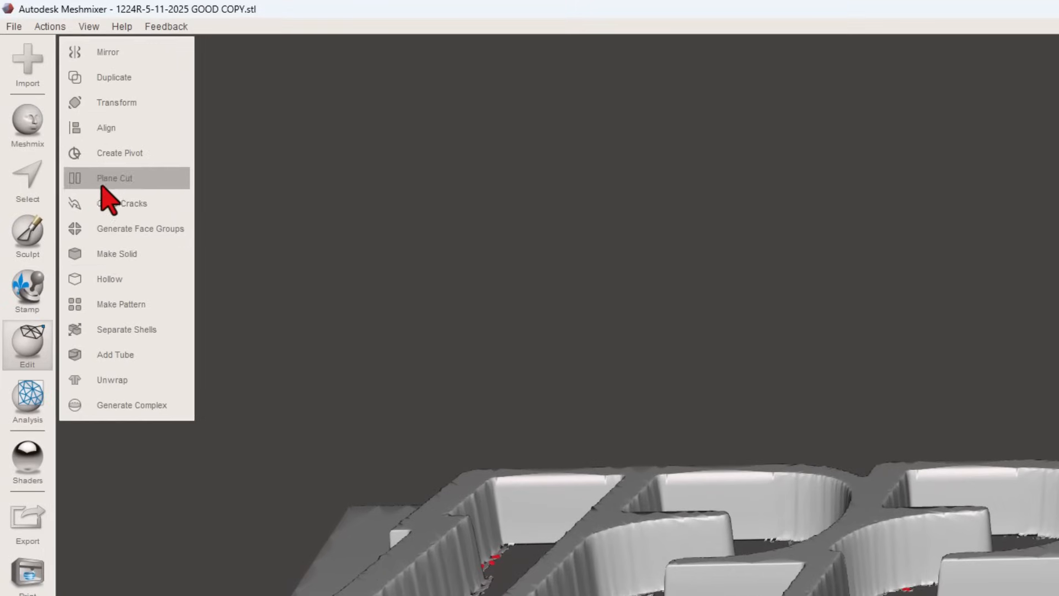
Plane-cut the mesh at -3.5 to remove the backing plate, keeping the raised walls.
{"action": "left_click", "coordinate": [113, 178]}
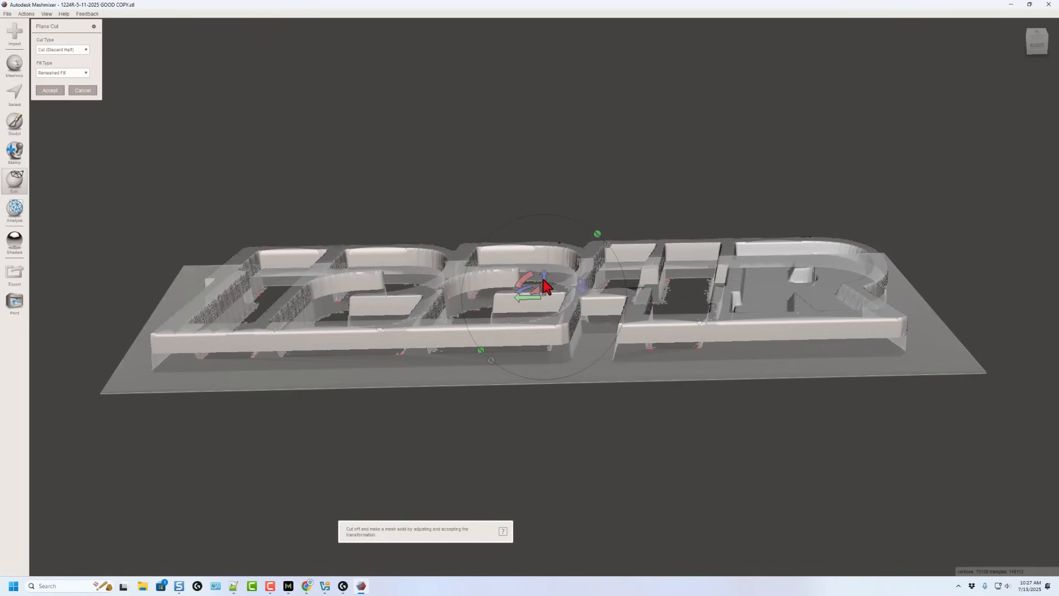
{"action": "left_click_drag", "start_coordinate": [545, 285], "coordinate": [546, 300]}
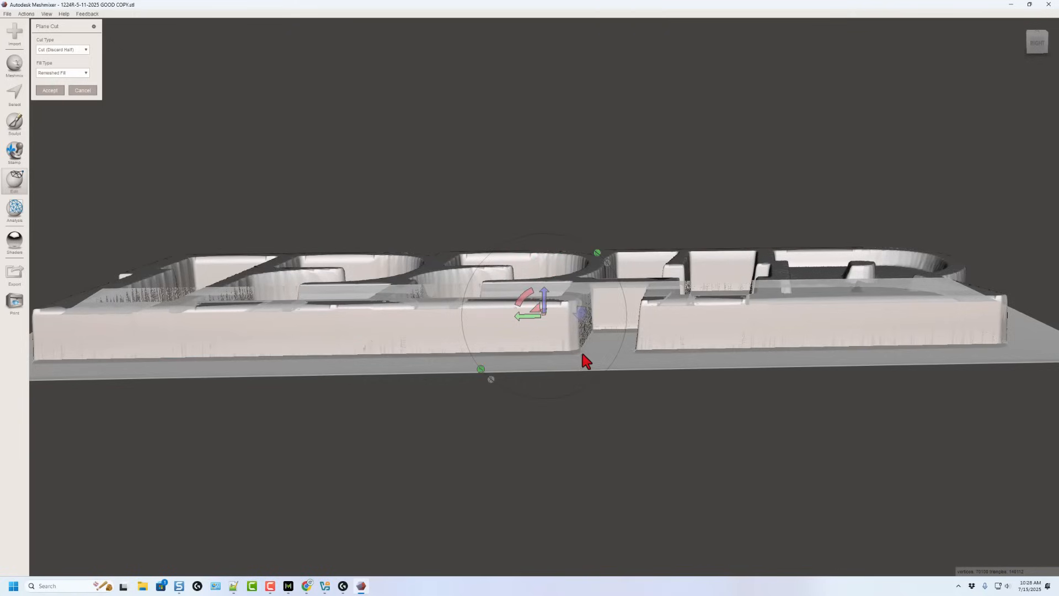
{"action": "left_click", "coordinate": [45, 91]}
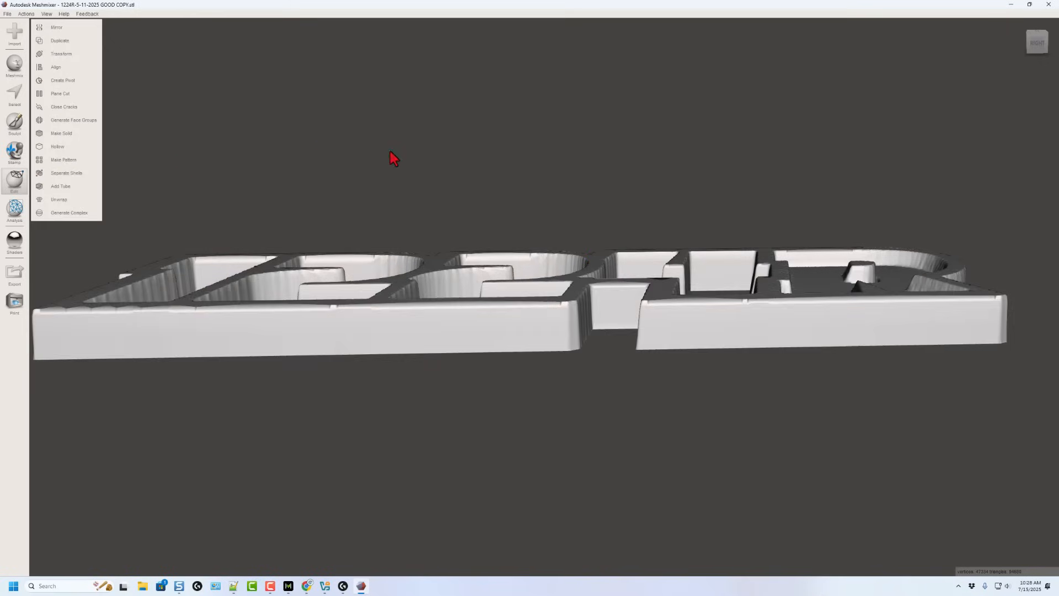
{"action": "mouse_move", "coordinate": [448, 169]}
{"action": "right_mouse_down"}
{"action": "mouse_move", "coordinate": [498, 263]}
{"action": "mouse_move", "coordinate": [507, 112]}
{"action": "mouse_move", "coordinate": [510, 251]}
{"action": "mouse_move", "coordinate": [466, 246]}
{"action": "right_mouse_up"}
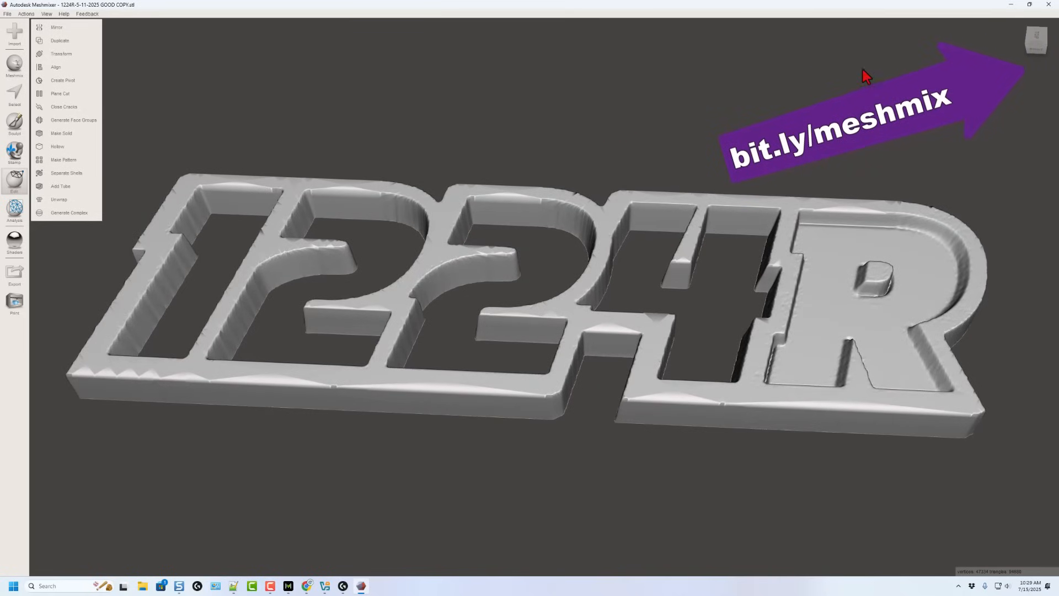
Export the cut mesh as a 1224R STL into Downloads.
{"action": "right_click_drag", "start_coordinate": [582, 162], "coordinate": [592, 146]}
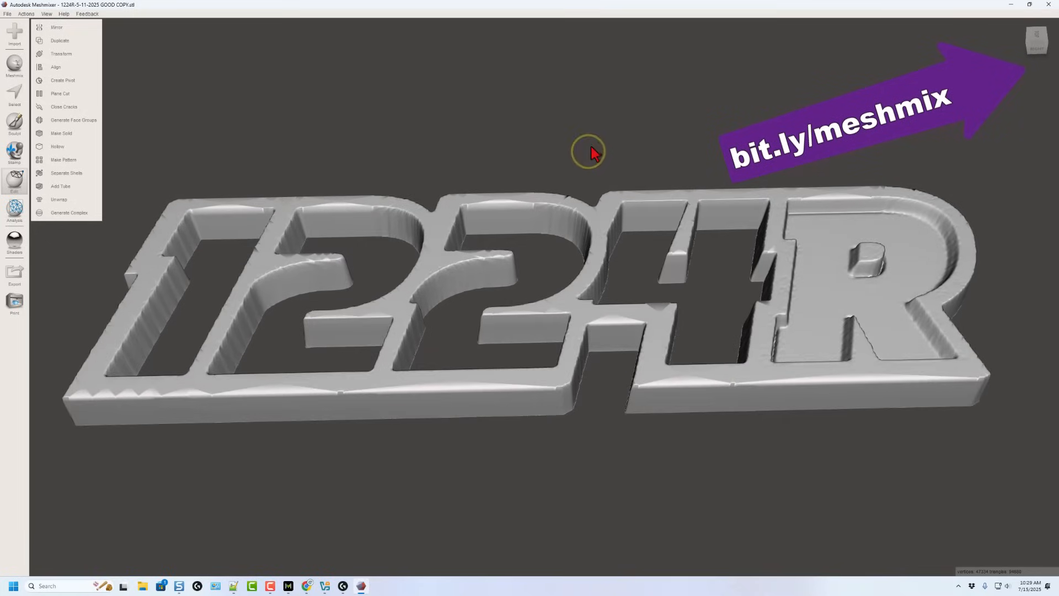
{"action": "left_click", "coordinate": [8, 14]}
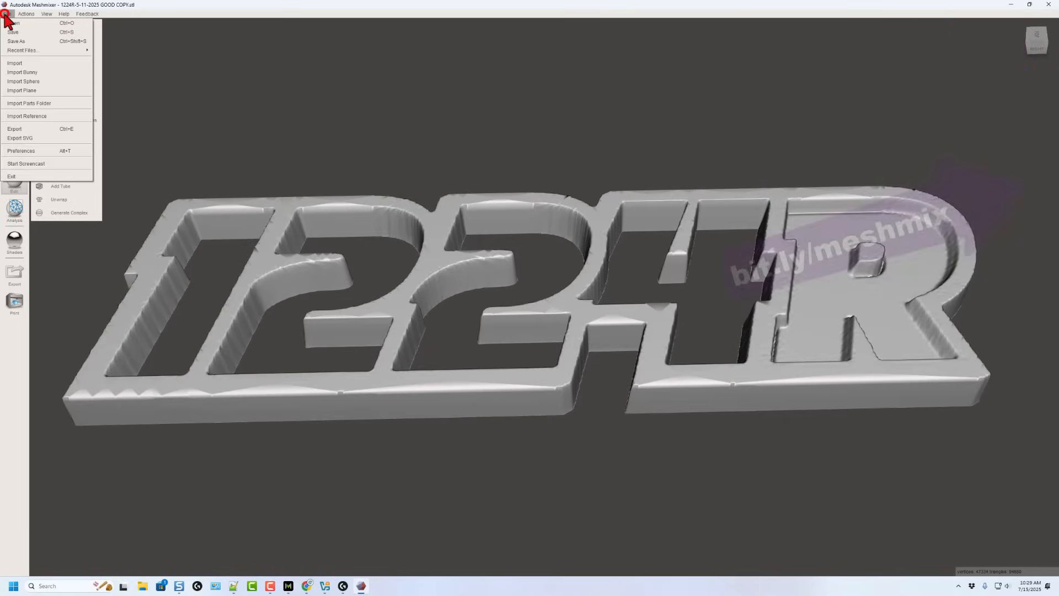
{"action": "left_click", "coordinate": [15, 129]}
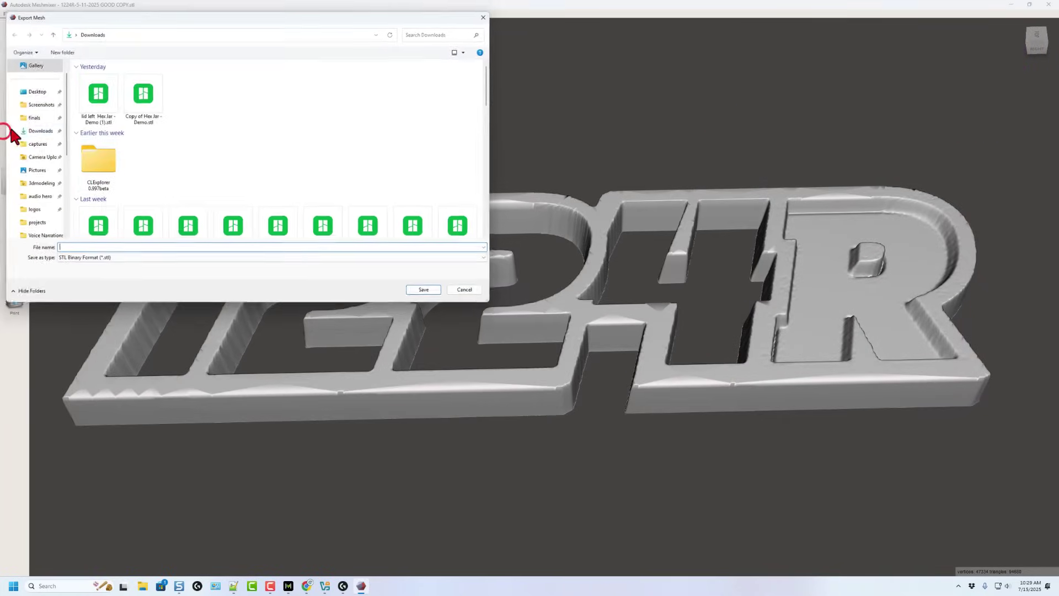
{"action": "left_click", "coordinate": [75, 248]}
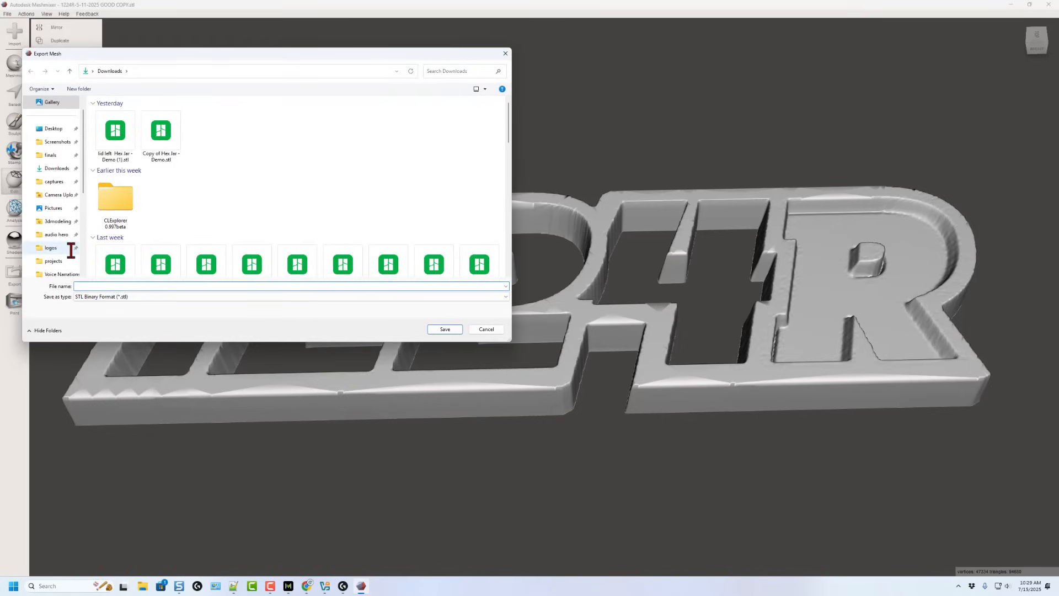
{"action": "type", "text": "1224r"}
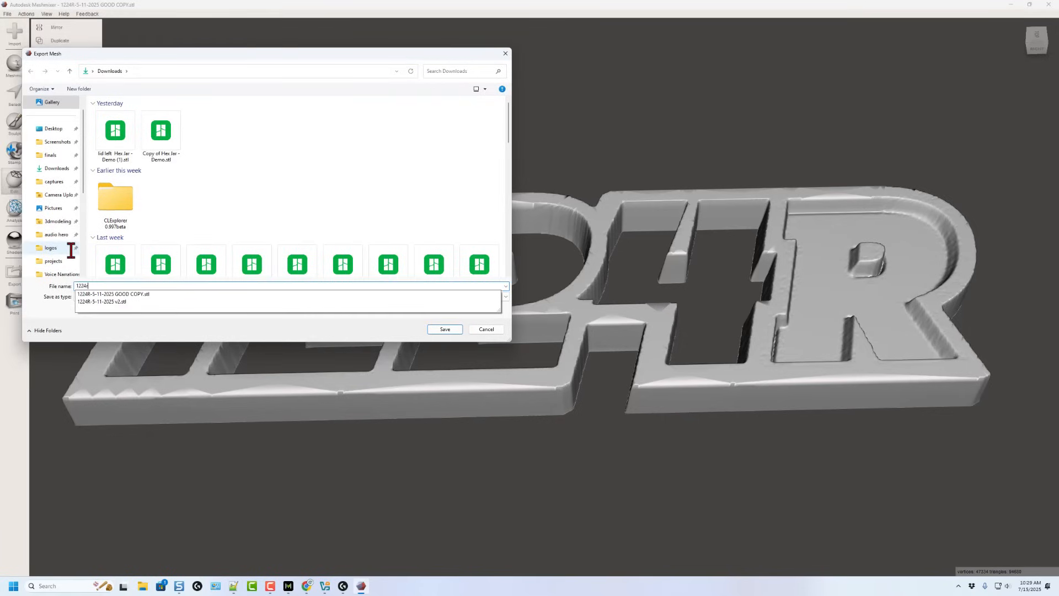
{"action": "left_click", "coordinate": [249, 294]}
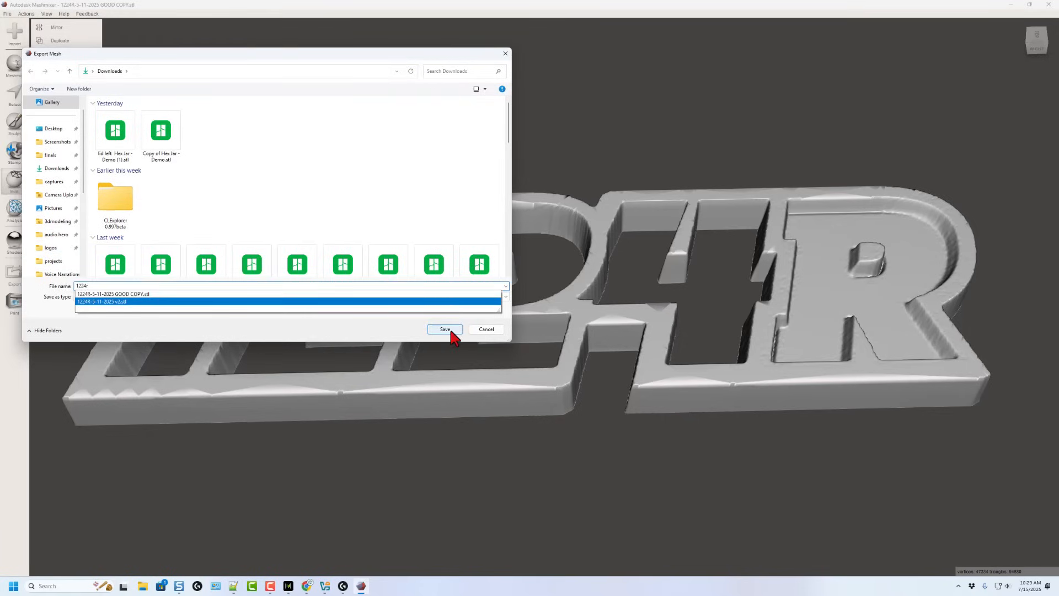
{"action": "left_click", "coordinate": [445, 329]}
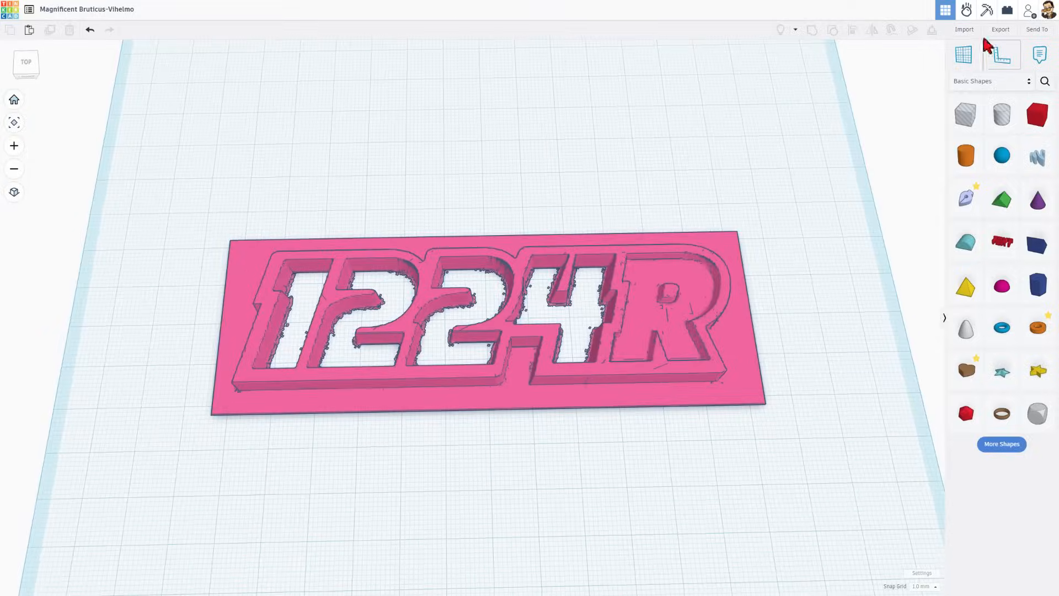
Import the exported 1224r.stl into Tinkercad in millimetres.
{"action": "left_click", "coordinate": [972, 30]}
{"action": "left_click", "coordinate": [542, 297]}
{"action": "double_click", "coordinate": [97, 87]}
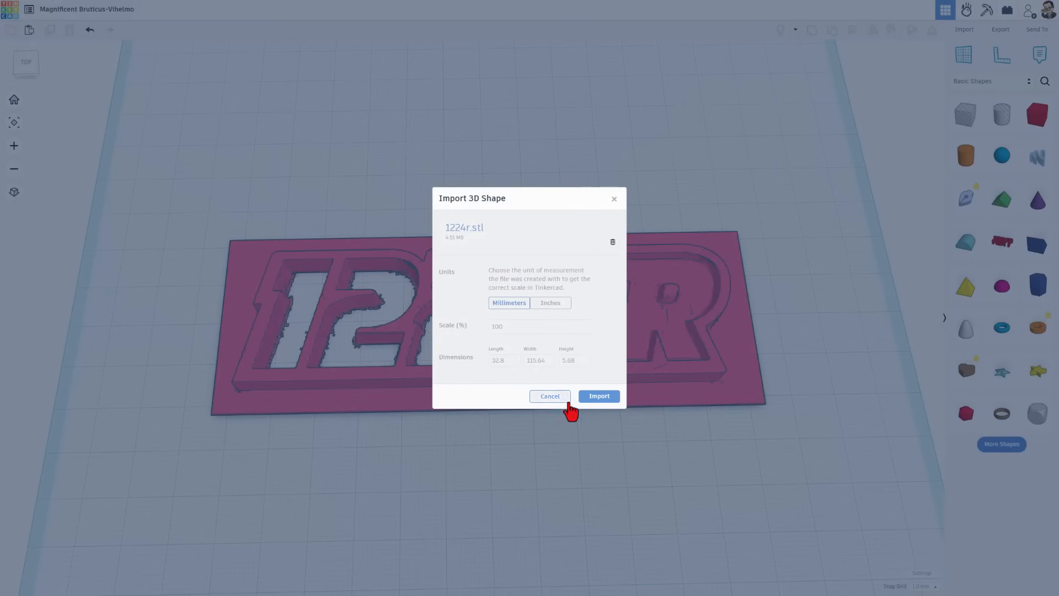
{"action": "left_click", "coordinate": [599, 396]}
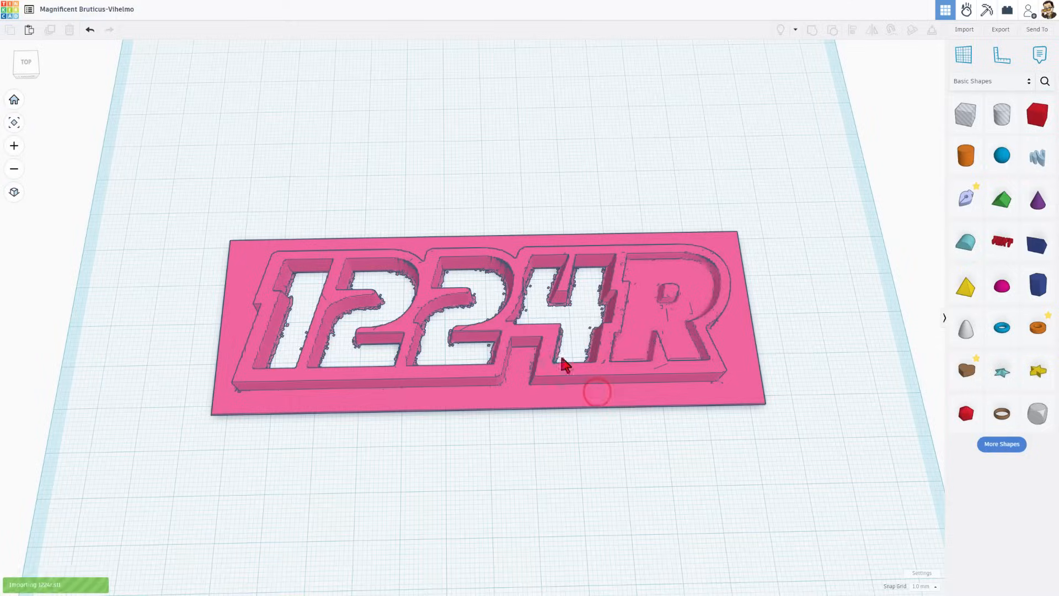
Move the pink plate up and away from the imported blue model.
{"action": "right_click_drag", "start_coordinate": [625, 405], "coordinate": [661, 431]}
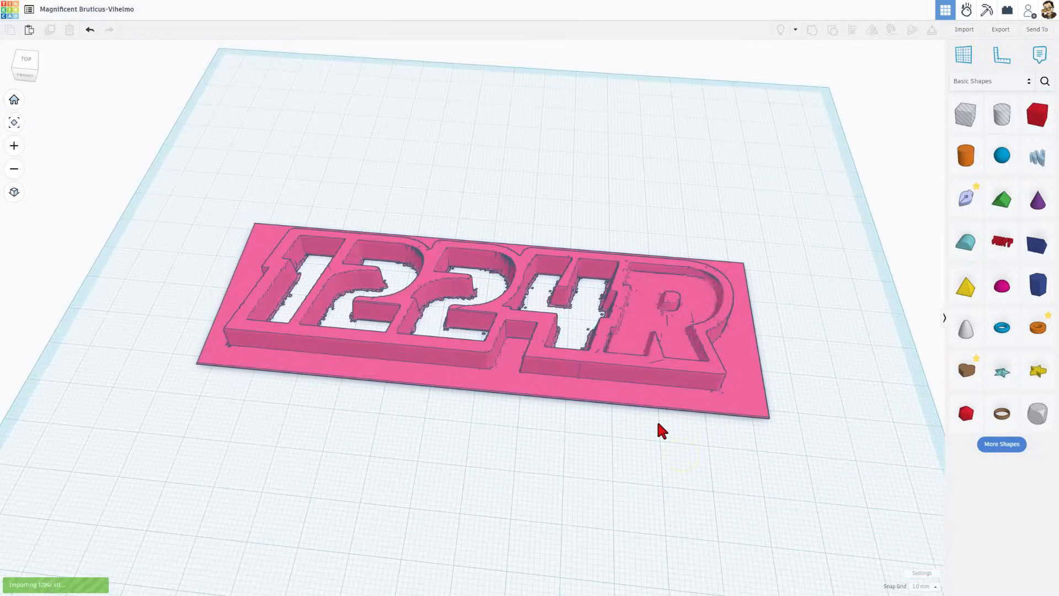
{"action": "left_click_drag", "start_coordinate": [458, 331], "coordinate": [454, 235]}
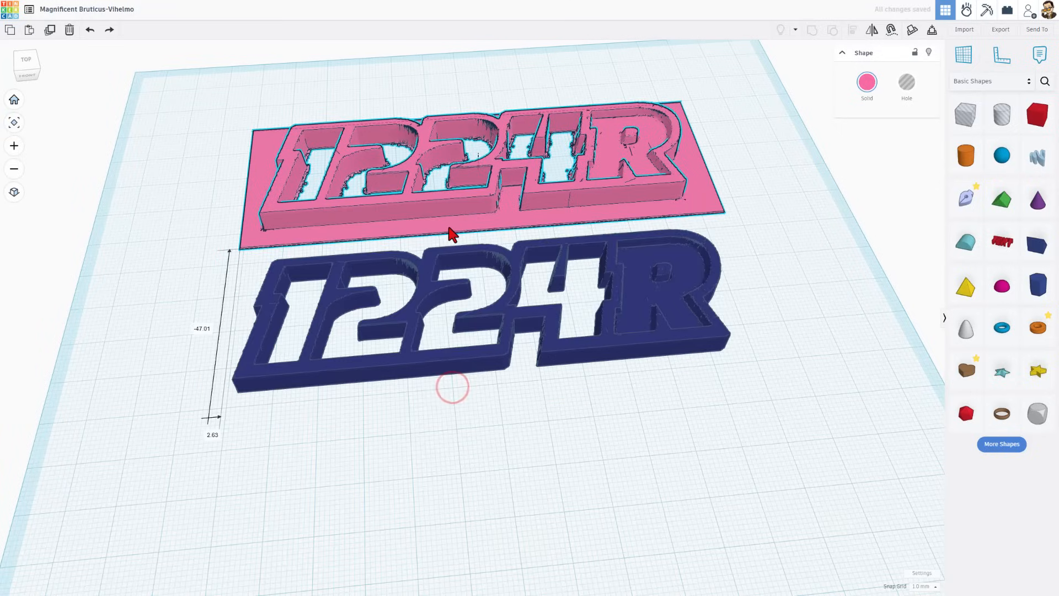
{"action": "mouse_move", "coordinate": [519, 428]}
{"action": "right_mouse_down"}
{"action": "mouse_move", "coordinate": [544, 471]}
{"action": "mouse_move", "coordinate": [494, 434]}
{"action": "mouse_move", "coordinate": [549, 465]}
{"action": "right_mouse_up"}
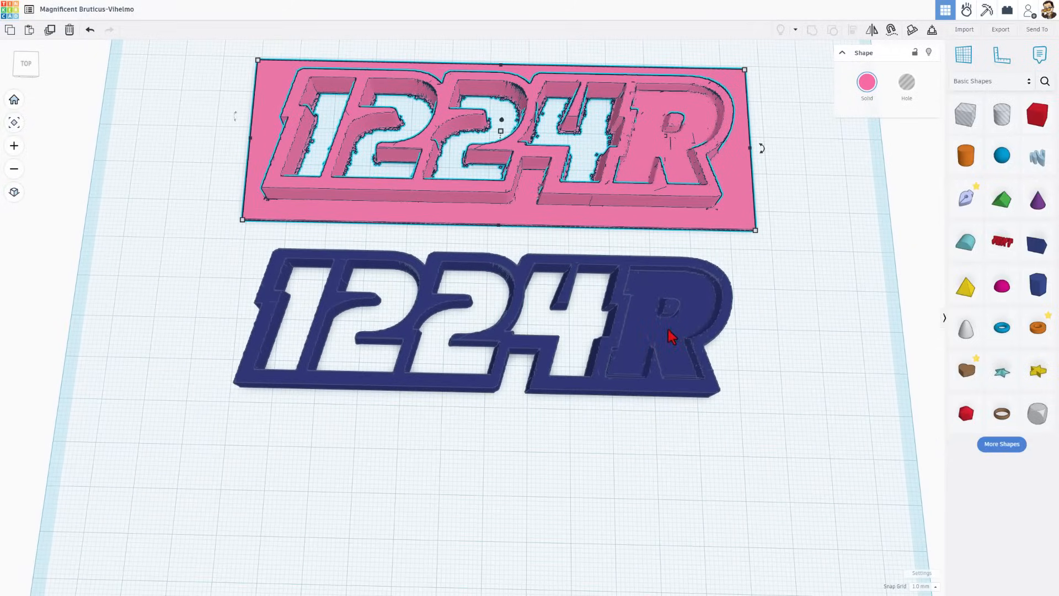
{"action": "scroll", "coordinate": [668, 330], "scroll_direction": "up", "scroll_amount": 2}
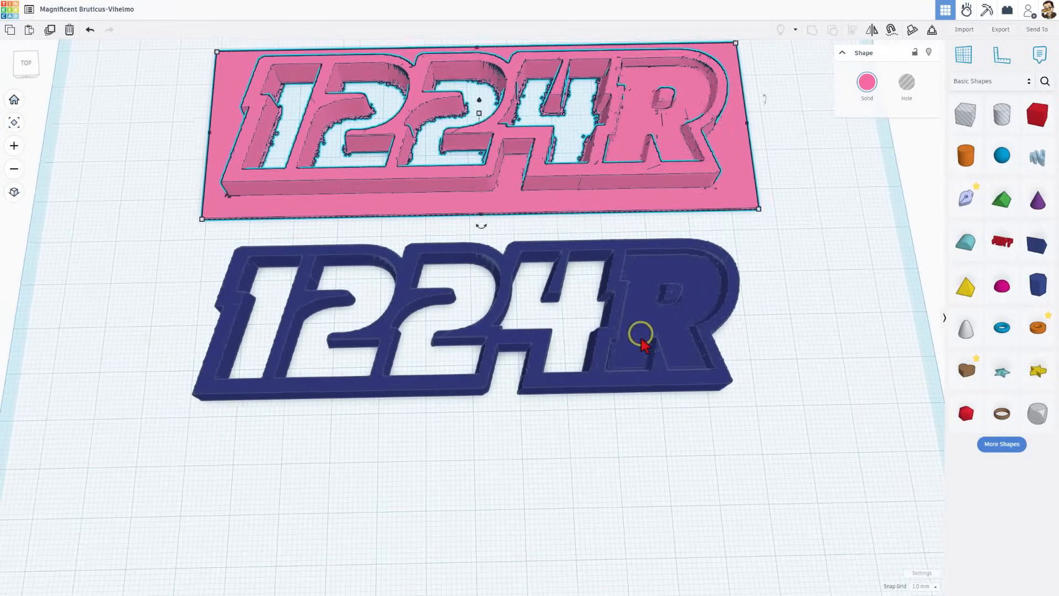
Drop an empty Scribble sketch shape onto the workplane beside the model.
{"action": "left_click", "coordinate": [966, 201]}
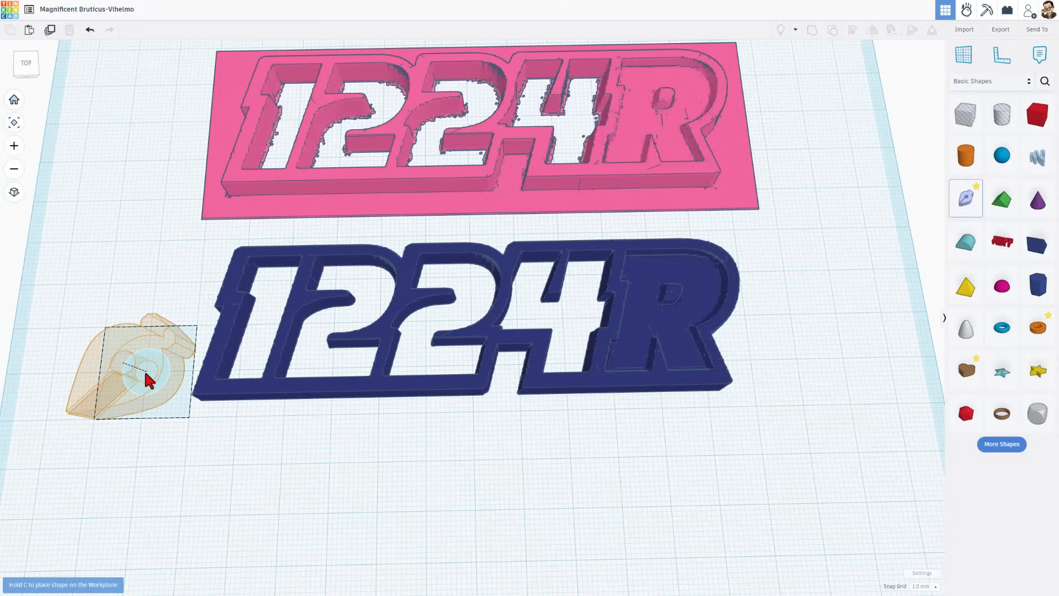
{"action": "left_click", "coordinate": [144, 370]}
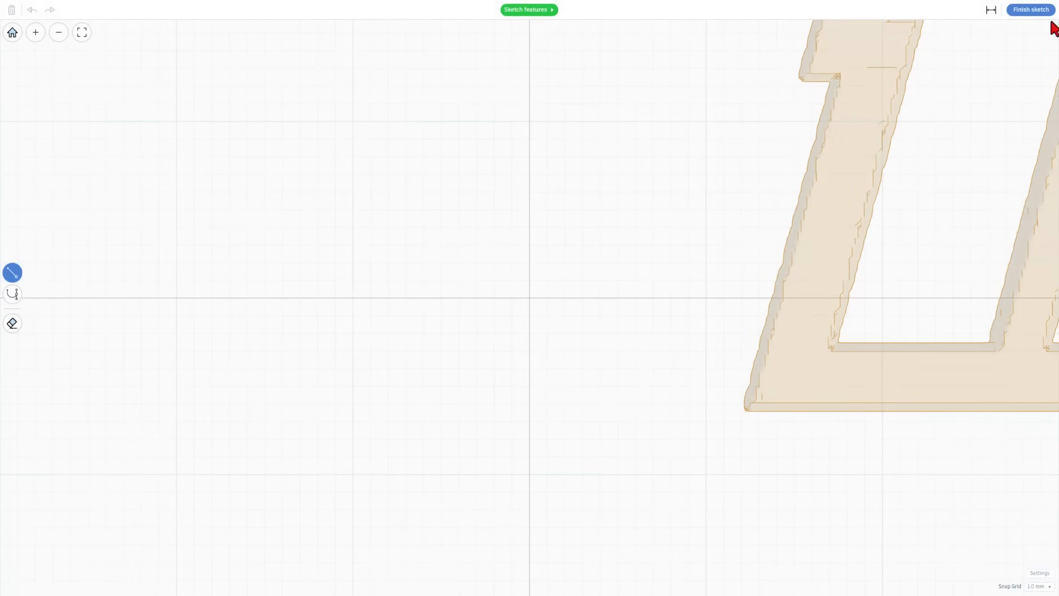
{"action": "left_click", "coordinate": [1045, 10]}
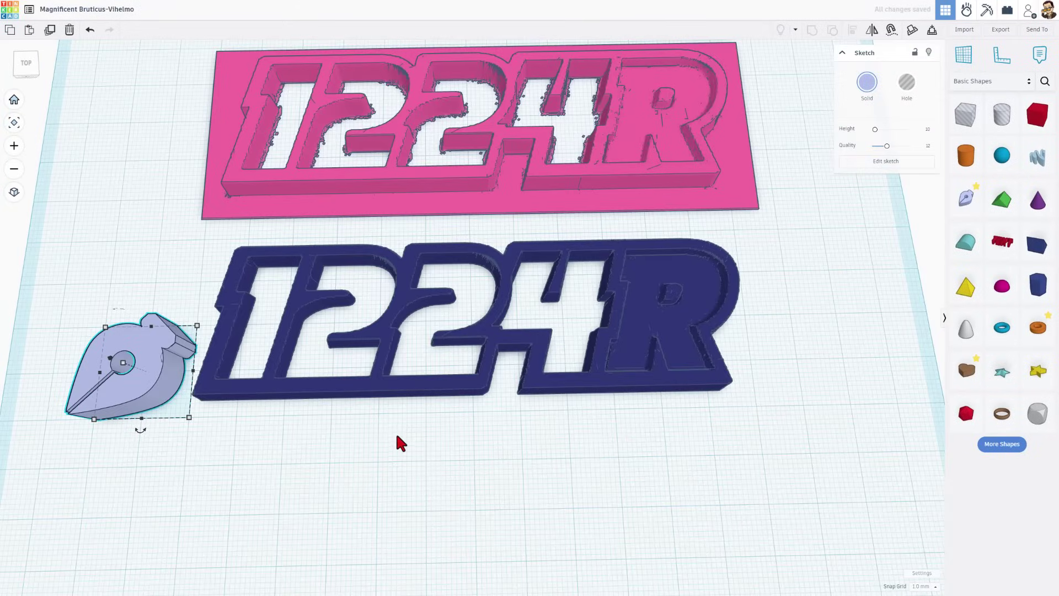
{"action": "left_click", "coordinate": [397, 443]}
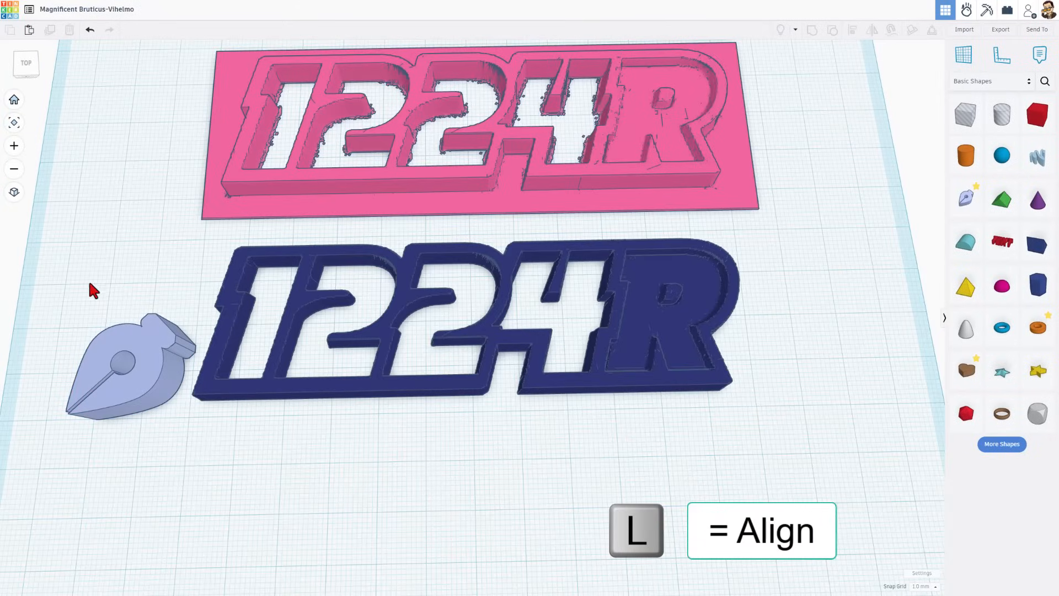
Align the blue 1224R model's bottom and left edges to the sketch shape.
{"action": "left_click_drag", "start_coordinate": [180, 253], "coordinate": [222, 373]}
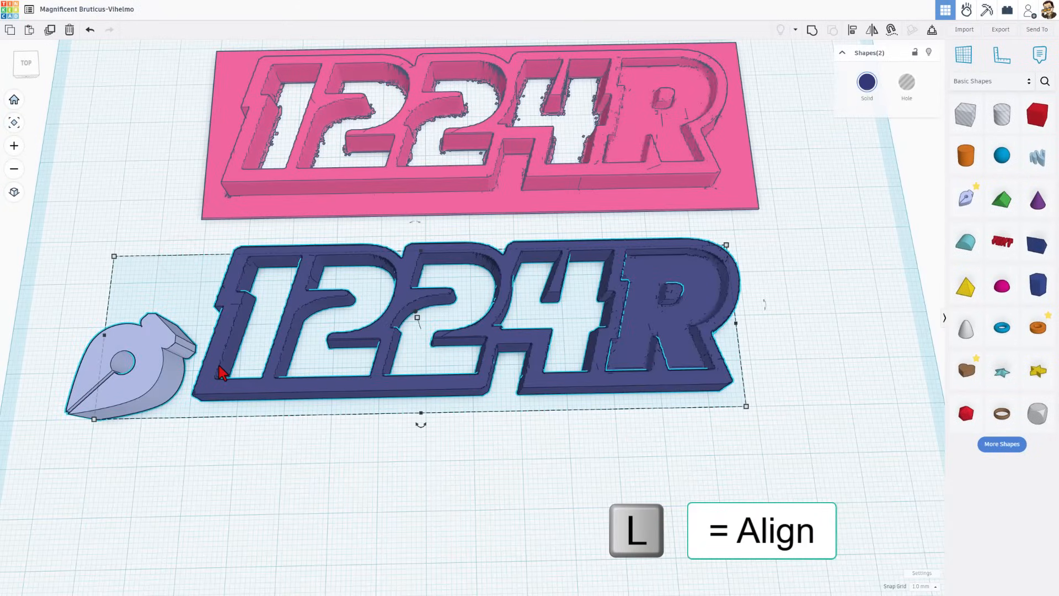
{"action": "key", "text": "l"}
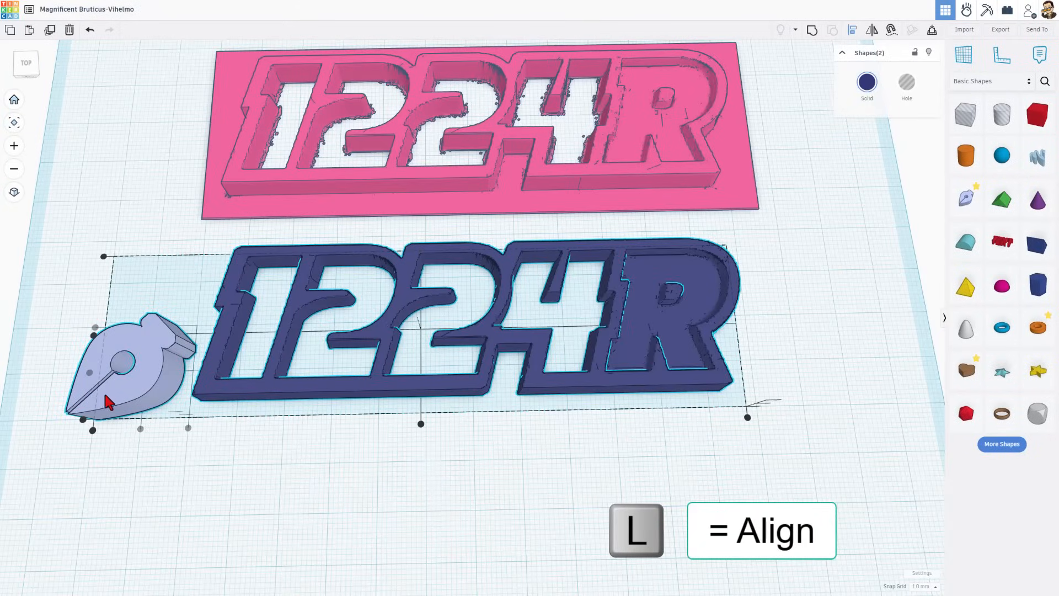
{"action": "left_click", "coordinate": [84, 418]}
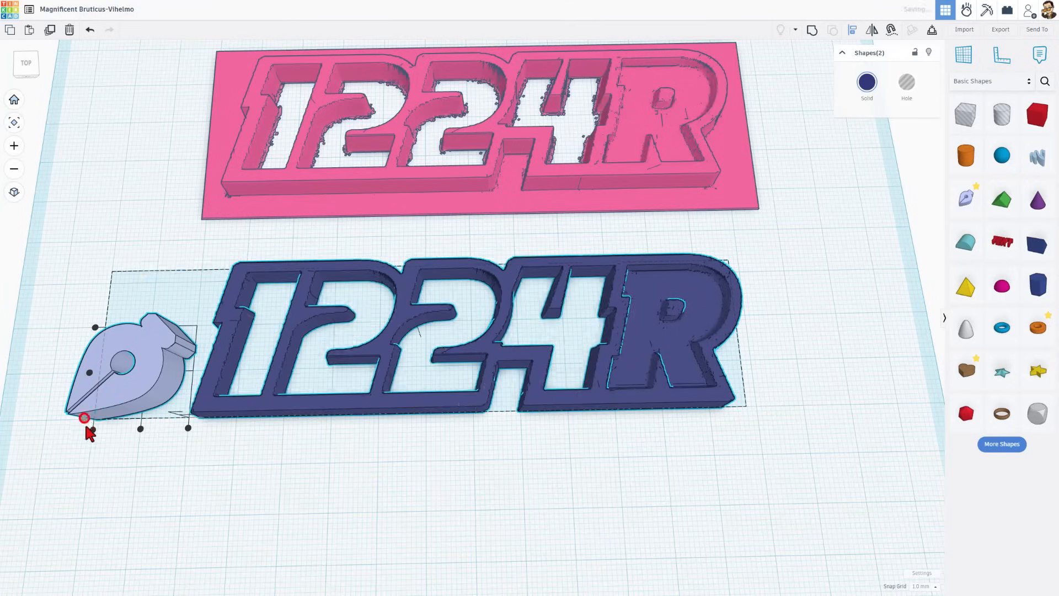
{"action": "left_click", "coordinate": [93, 427]}
{"action": "left_click", "coordinate": [121, 437]}
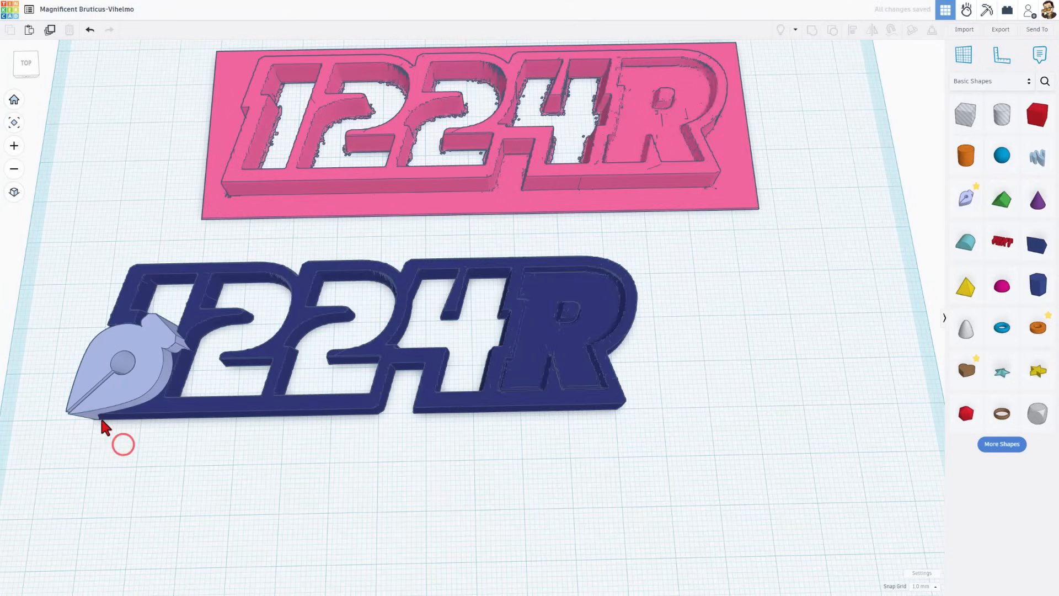
In the sketch editor, trace straight segments from the 1 along the digits' bottom through the 4's stem.
{"action": "double_click", "coordinate": [151, 354]}
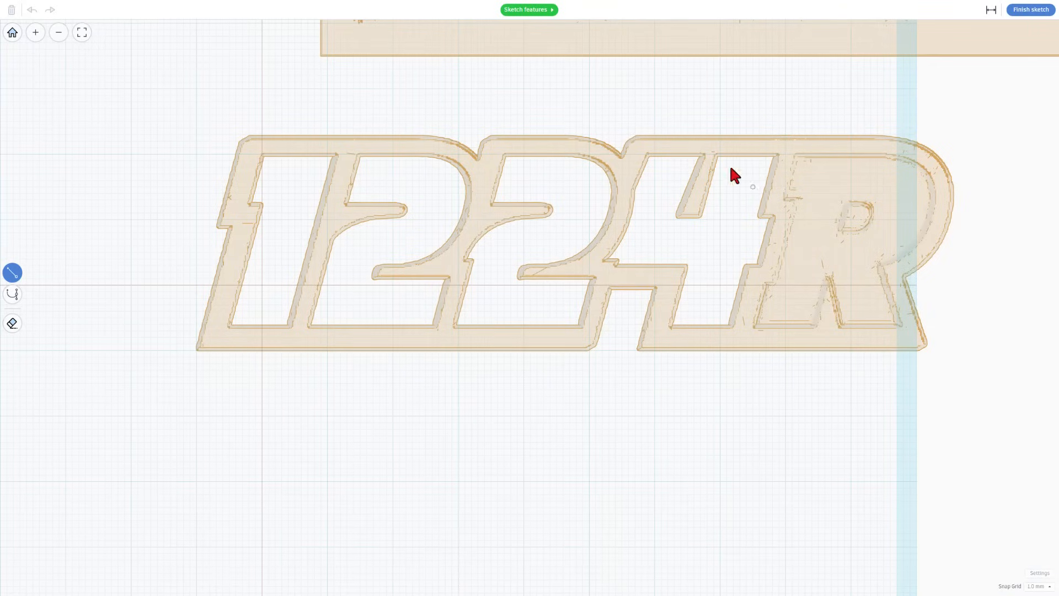
{"action": "left_click", "coordinate": [256, 145]}
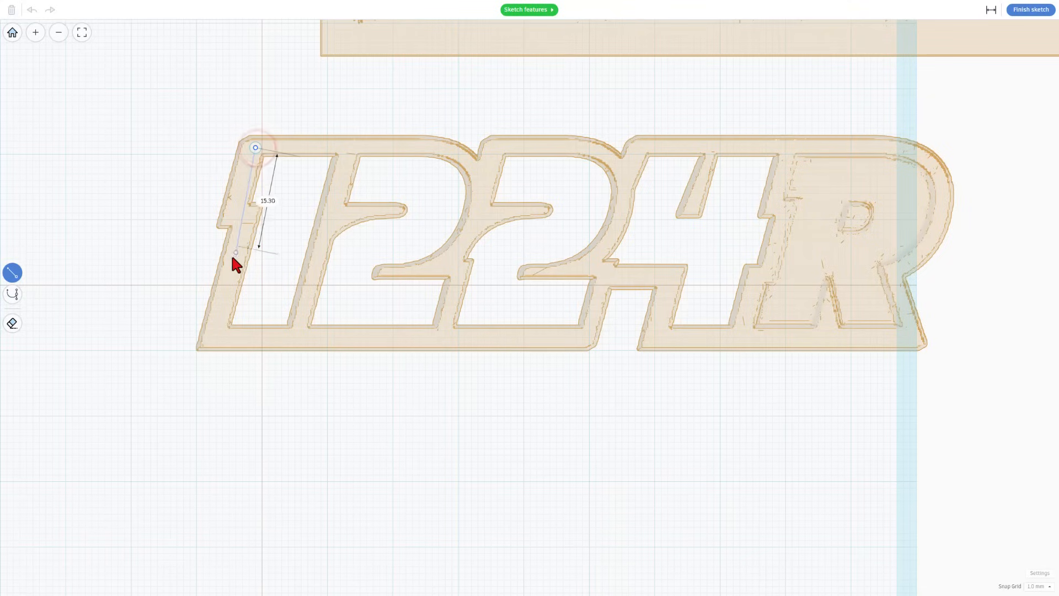
{"action": "left_click", "coordinate": [216, 336]}
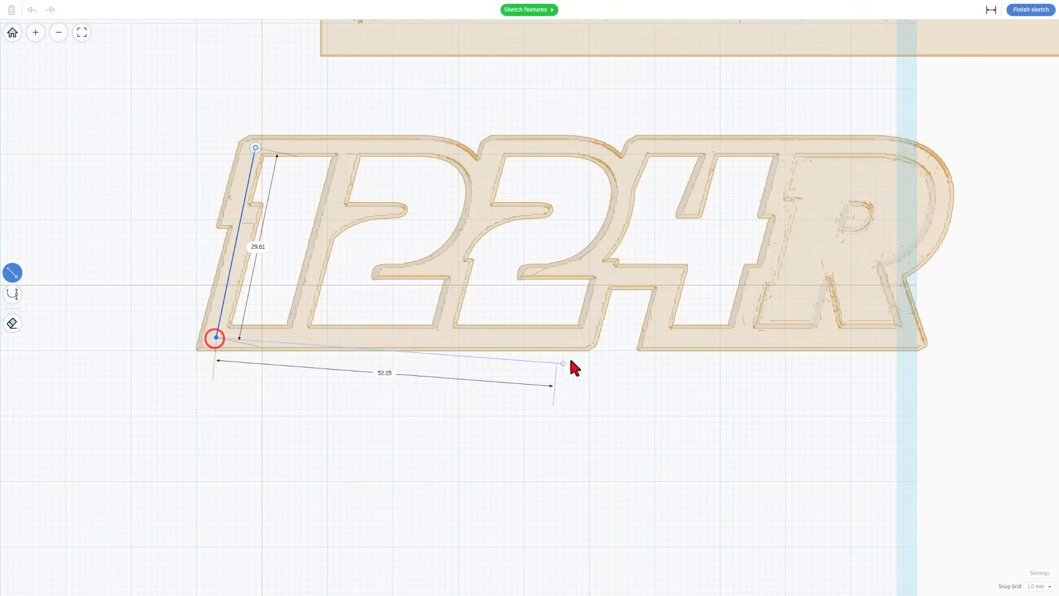
{"action": "left_click", "coordinate": [584, 336]}
{"action": "left_click", "coordinate": [610, 271]}
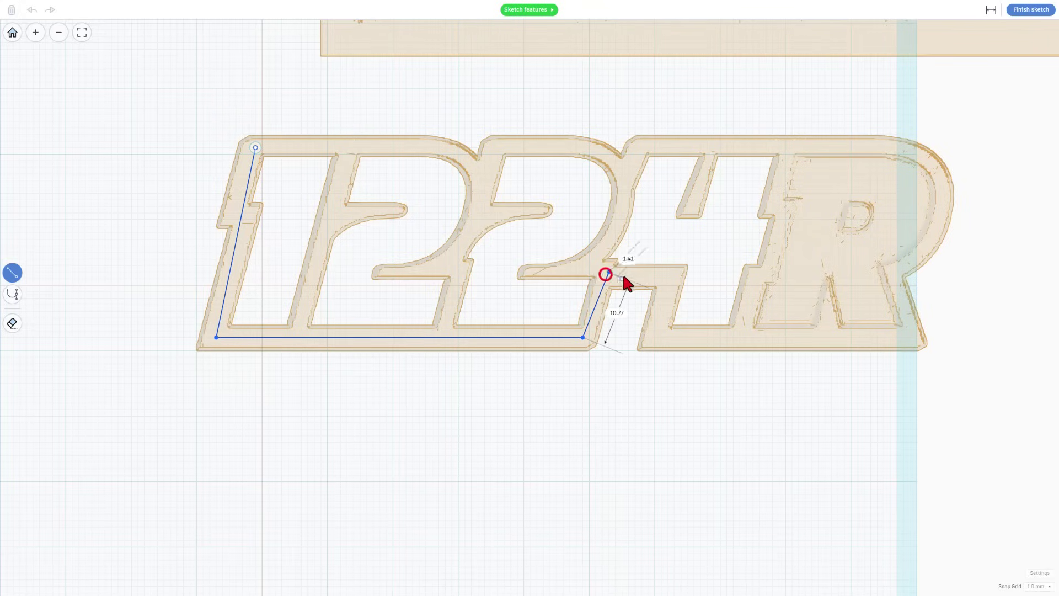
{"action": "left_click", "coordinate": [667, 276]}
{"action": "left_click", "coordinate": [655, 337]}
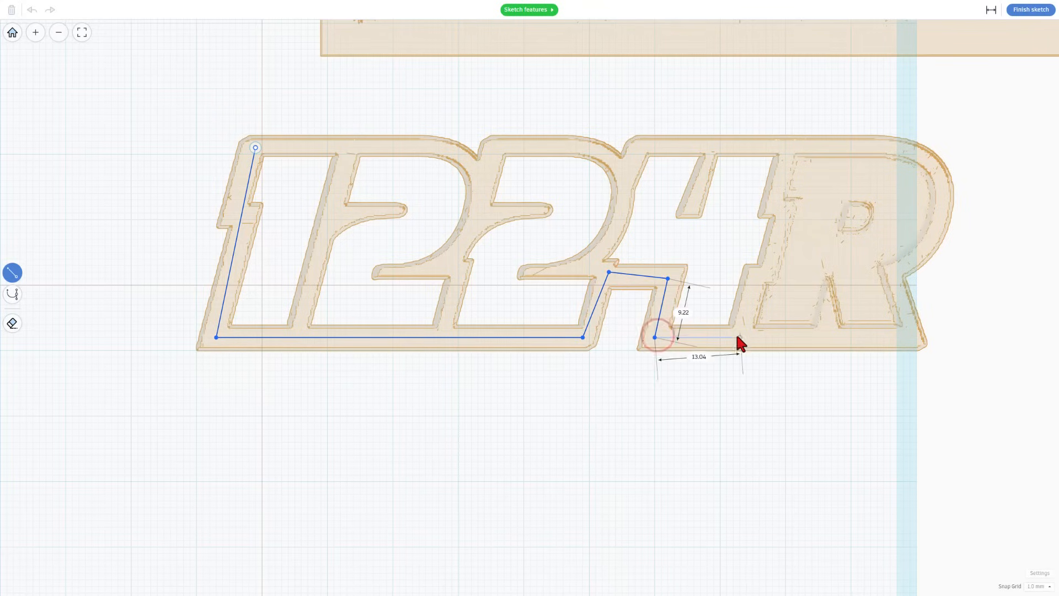
{"action": "left_click", "coordinate": [739, 336]}
Curve the outline up the 4 and back over the tops of the digits, closing it at the 1, excluding the R.
{"action": "key", "text": "2"}
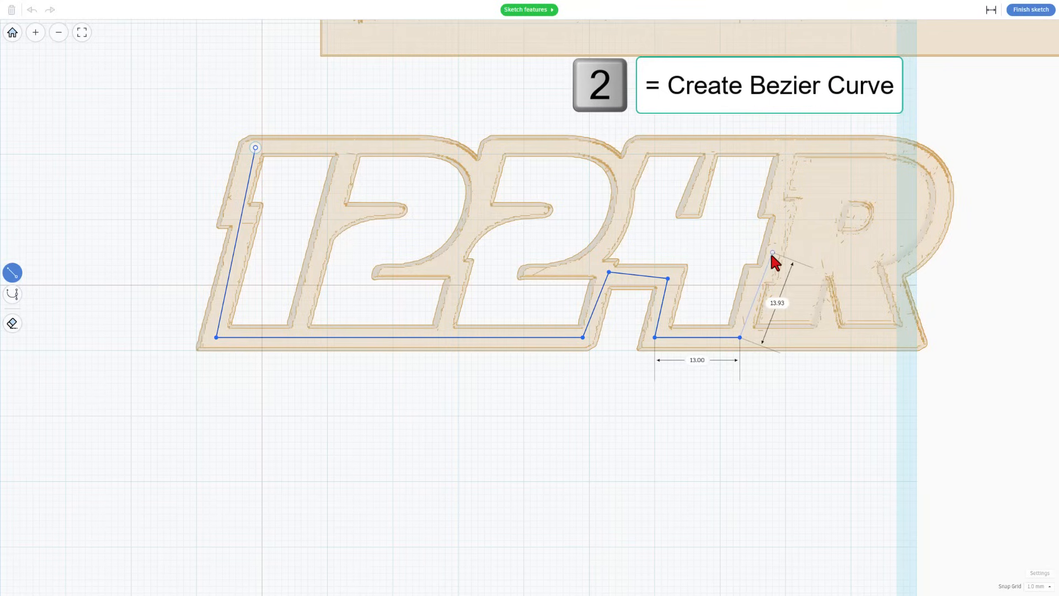
{"action": "left_click", "coordinate": [768, 256]}
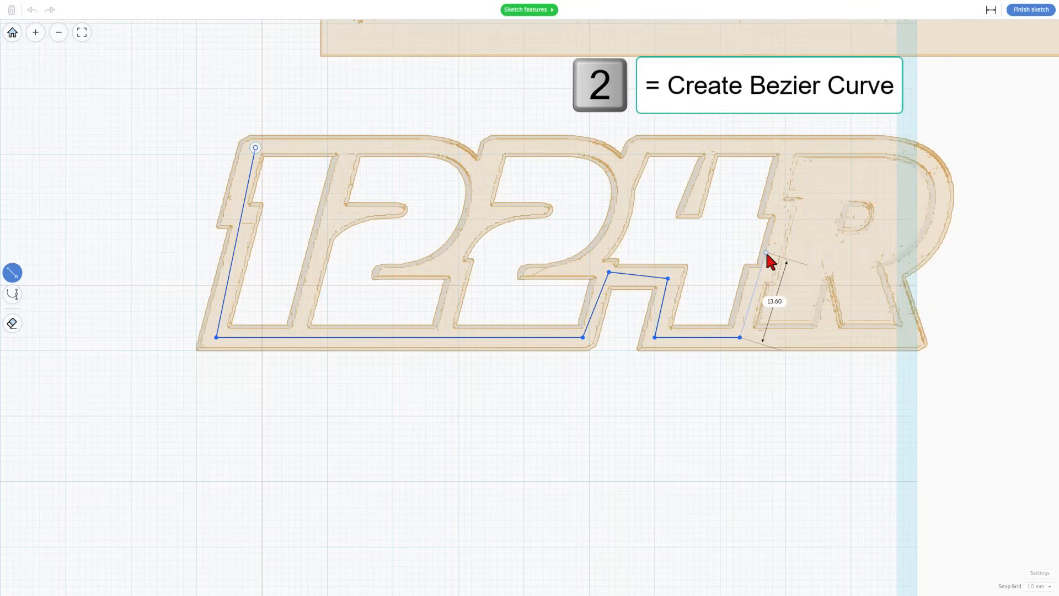
{"action": "key", "text": "2"}
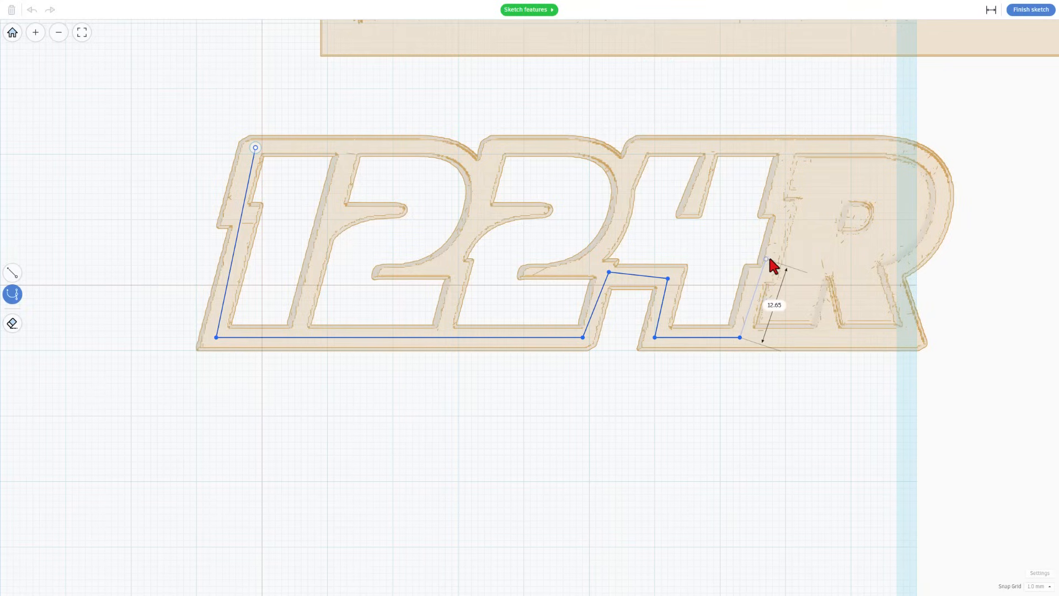
{"action": "left_click", "coordinate": [770, 253]}
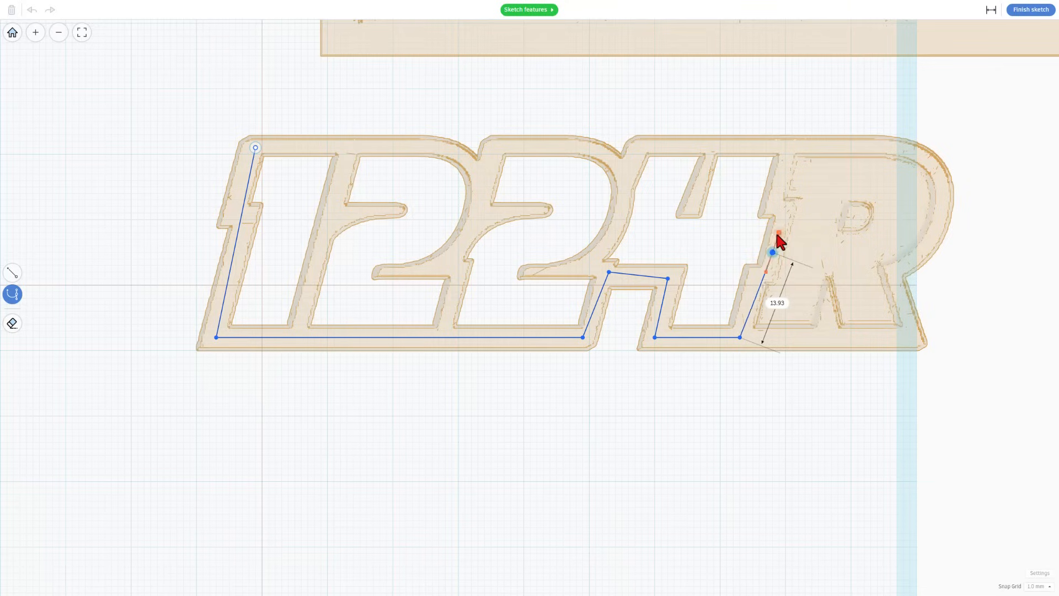
{"action": "left_click", "coordinate": [790, 156]}
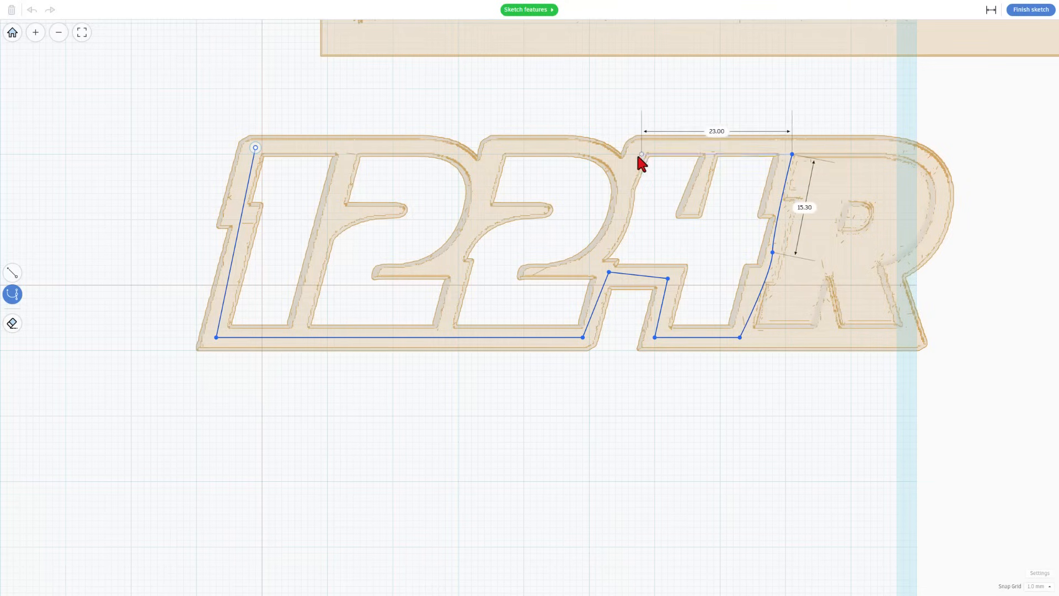
{"action": "left_click", "coordinate": [636, 154]}
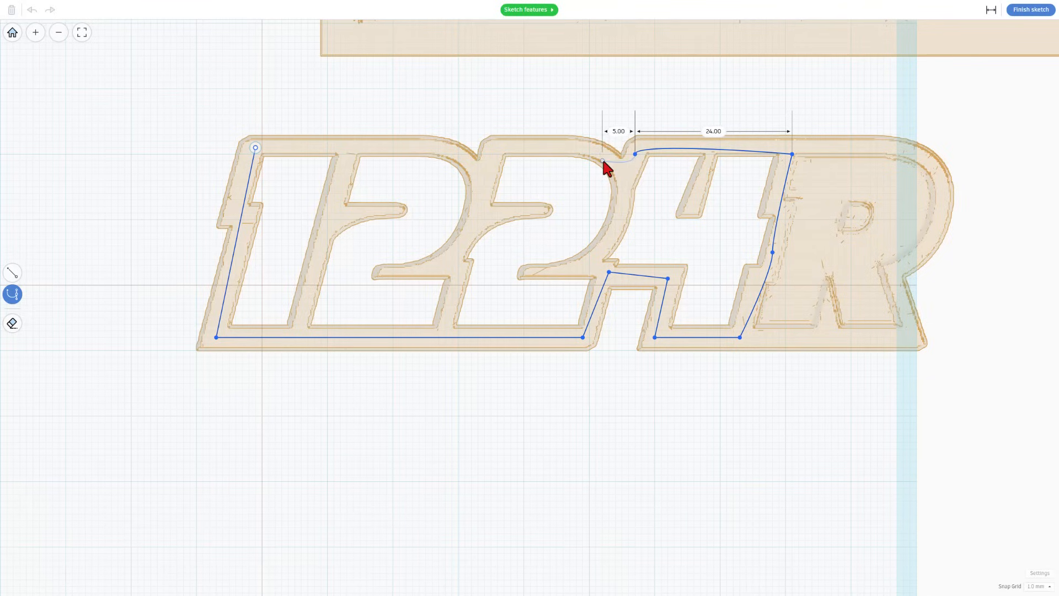
{"action": "left_click", "coordinate": [610, 160]}
{"action": "left_click", "coordinate": [505, 148]}
{"action": "left_click", "coordinate": [479, 170]}
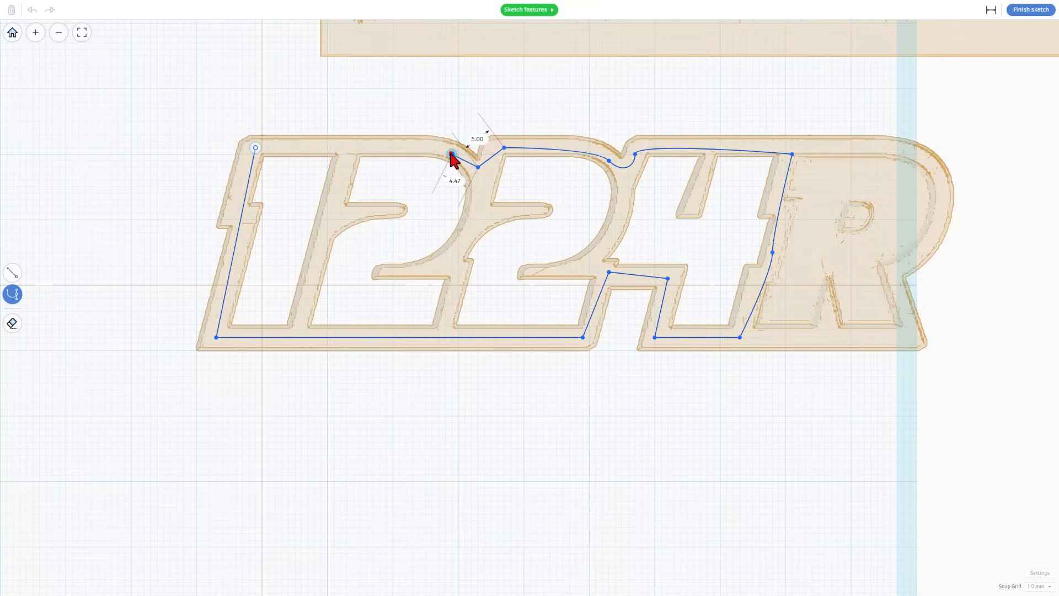
{"action": "left_click", "coordinate": [452, 154]}
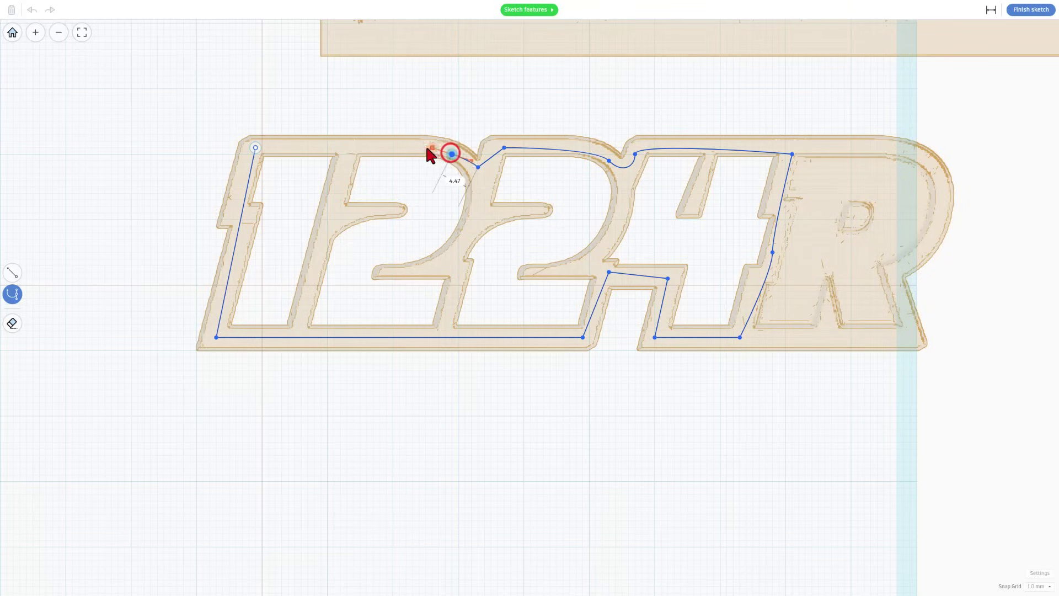
{"action": "left_click", "coordinate": [256, 148]}
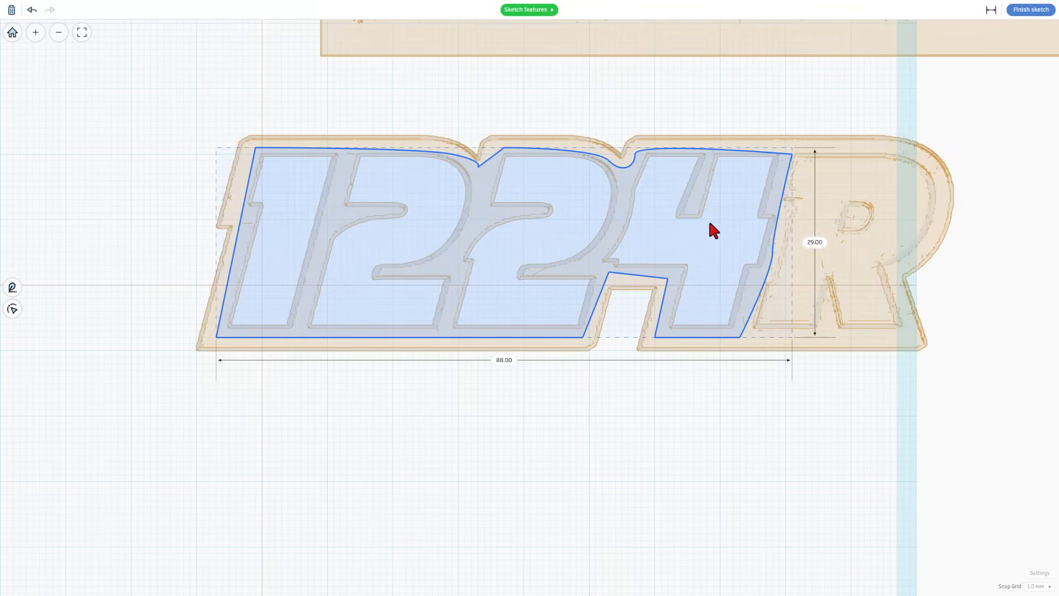
{"action": "left_click", "coordinate": [1030, 10]}
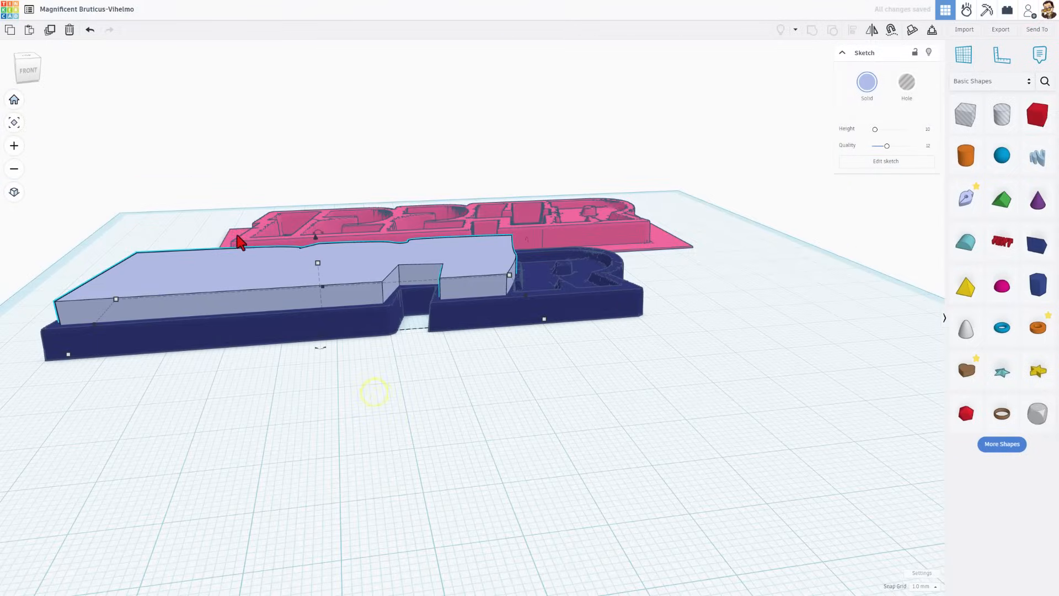
Set the traced numerals shape's height to 1 mm.
{"action": "left_click", "coordinate": [323, 264]}
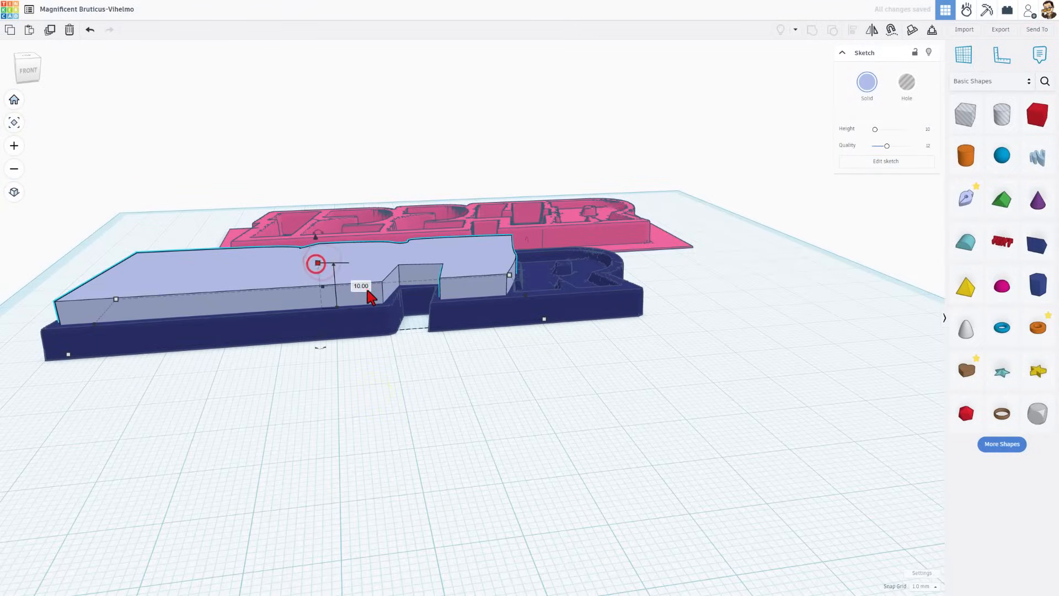
{"action": "left_click", "coordinate": [362, 286]}
{"action": "type", "text": "1"}
{"action": "key", "text": "Return"}
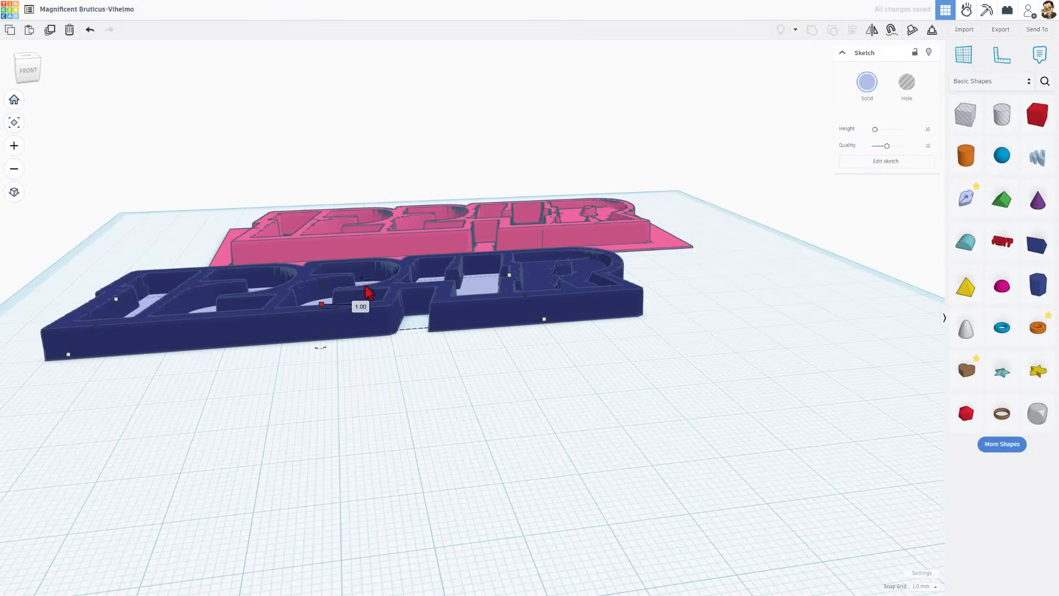
{"action": "right_click_drag", "start_coordinate": [376, 307], "coordinate": [529, 232]}
Recolour the 1224R base model black.
{"action": "left_click", "coordinate": [614, 328]}
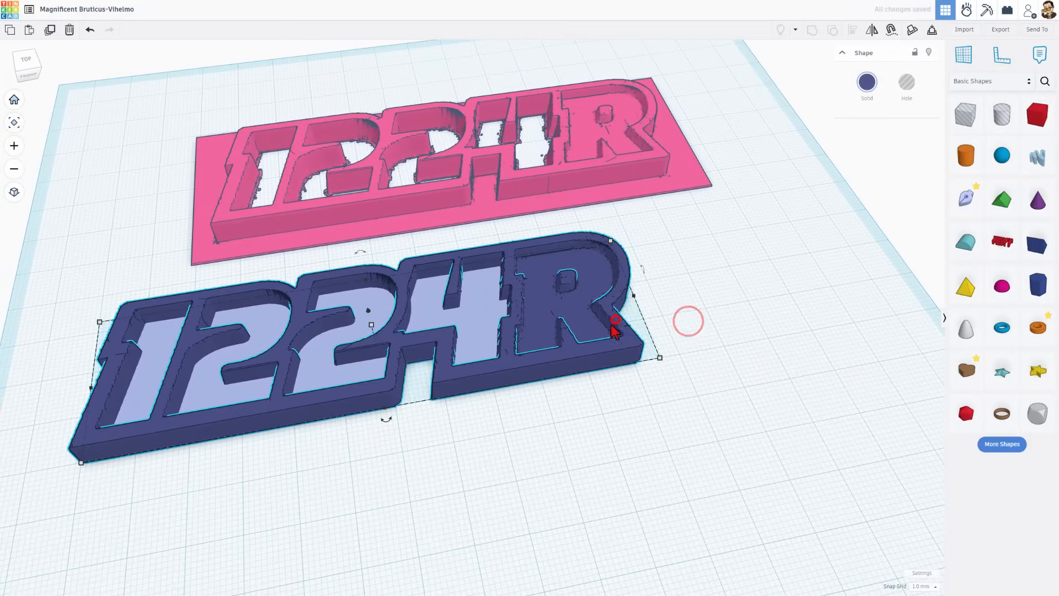
{"action": "left_click", "coordinate": [867, 83]}
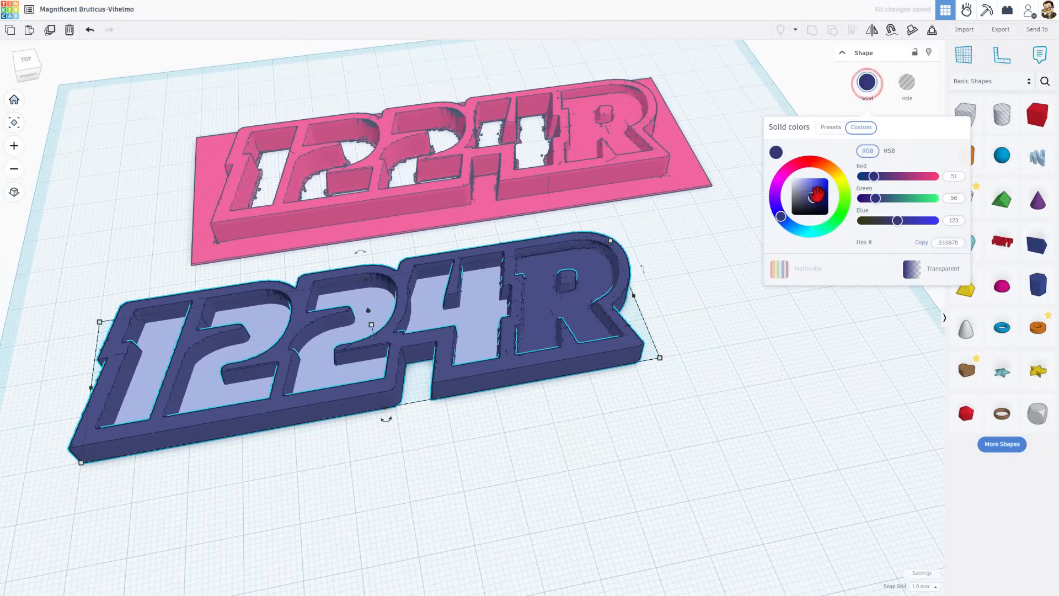
{"action": "left_click", "coordinate": [815, 214]}
{"action": "left_click", "coordinate": [718, 268]}
Recolour the 1224 numerals shape yellow.
{"action": "left_click", "coordinate": [483, 306]}
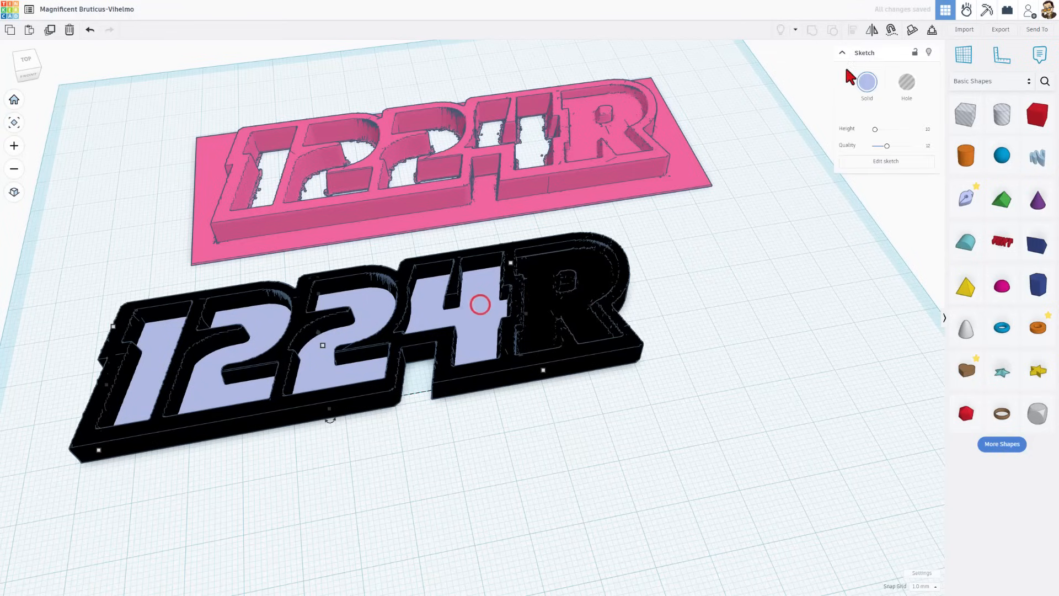
{"action": "left_click", "coordinate": [867, 82]}
{"action": "left_click", "coordinate": [804, 172]}
{"action": "left_click", "coordinate": [752, 251]}
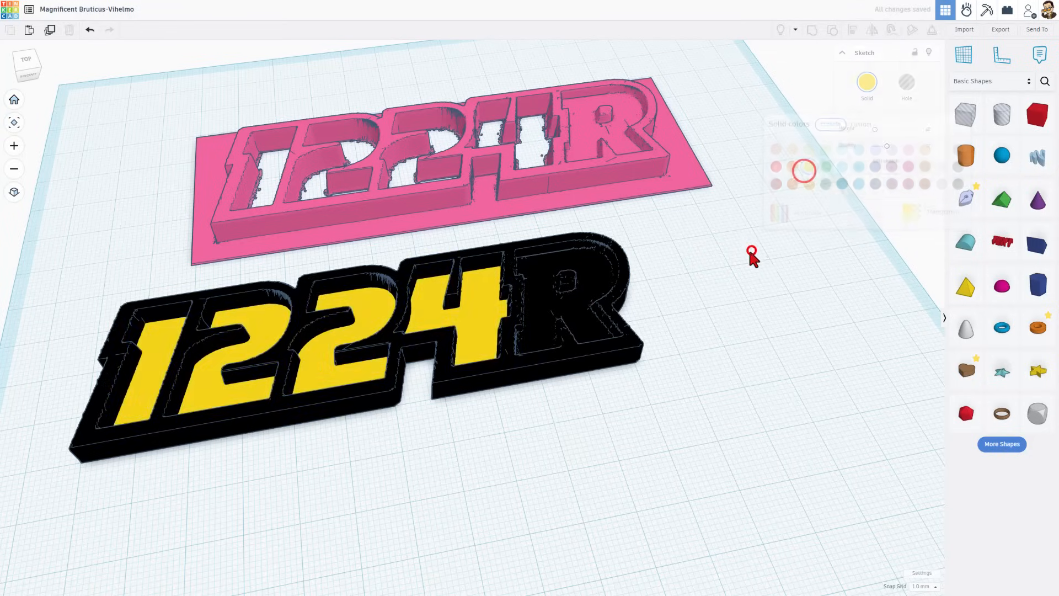
{"action": "right_click_drag", "start_coordinate": [710, 307], "coordinate": [709, 274]}
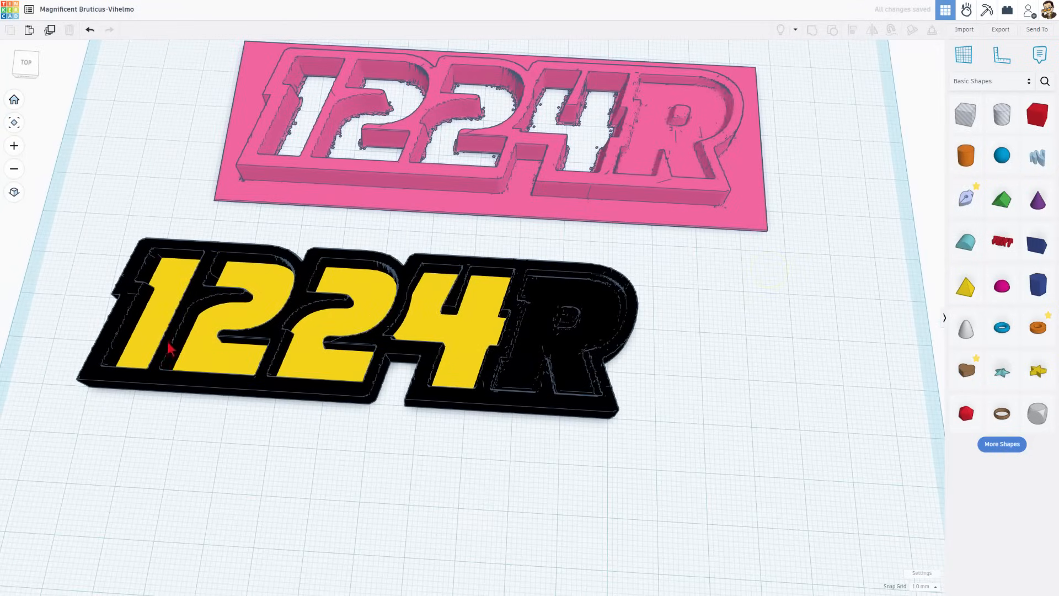
Drag a new Scribble shape from Basic Shapes onto the workplane over the yellow 1.
{"action": "right_click_drag", "start_coordinate": [304, 478], "coordinate": [303, 444]}
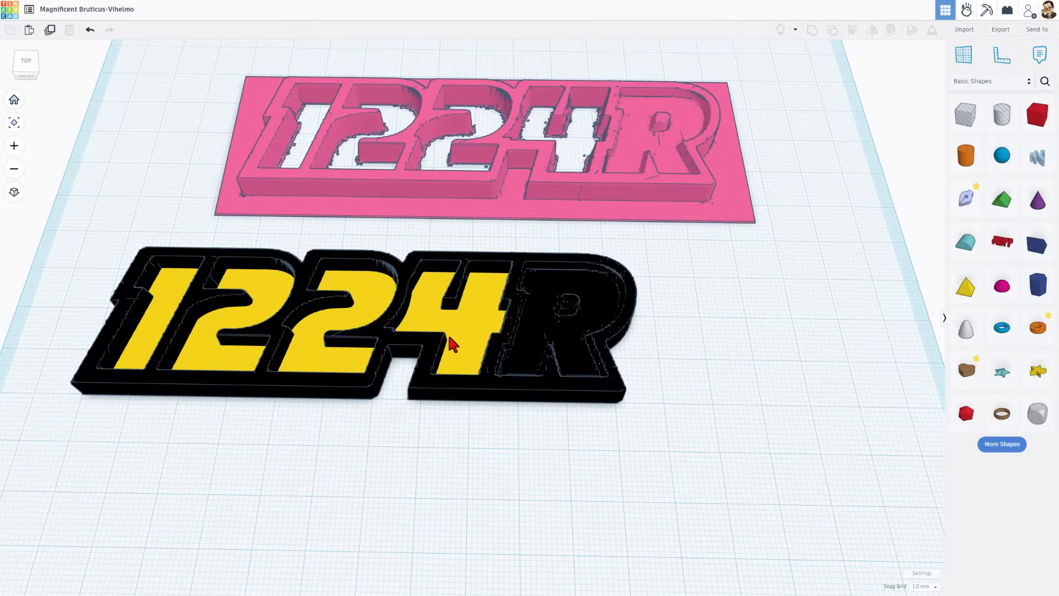
{"action": "right_click_drag", "start_coordinate": [454, 345], "coordinate": [488, 418]}
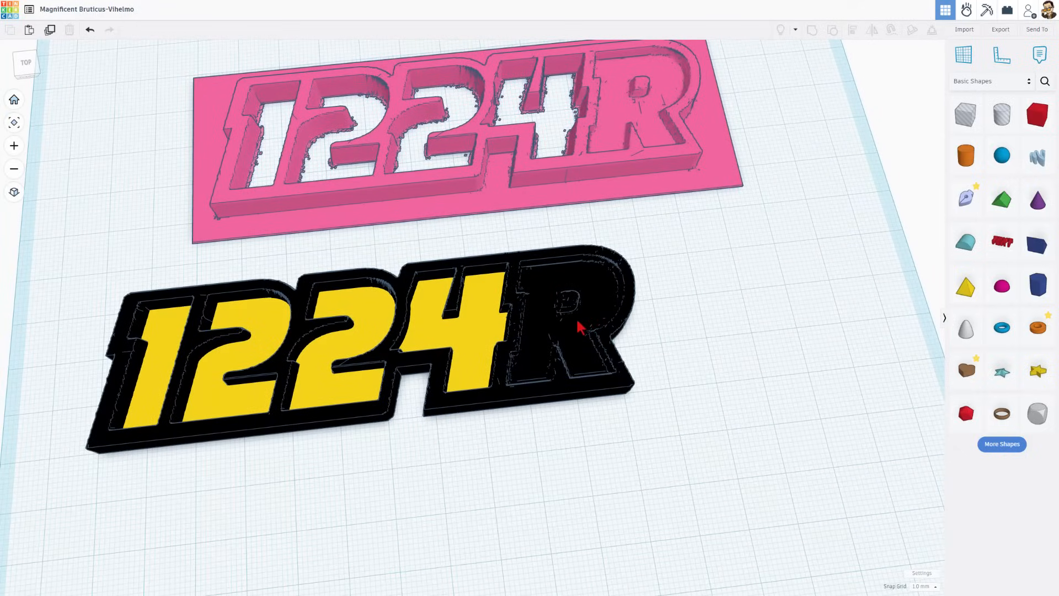
{"action": "scroll", "coordinate": [582, 329], "scroll_direction": "down", "scroll_amount": 2}
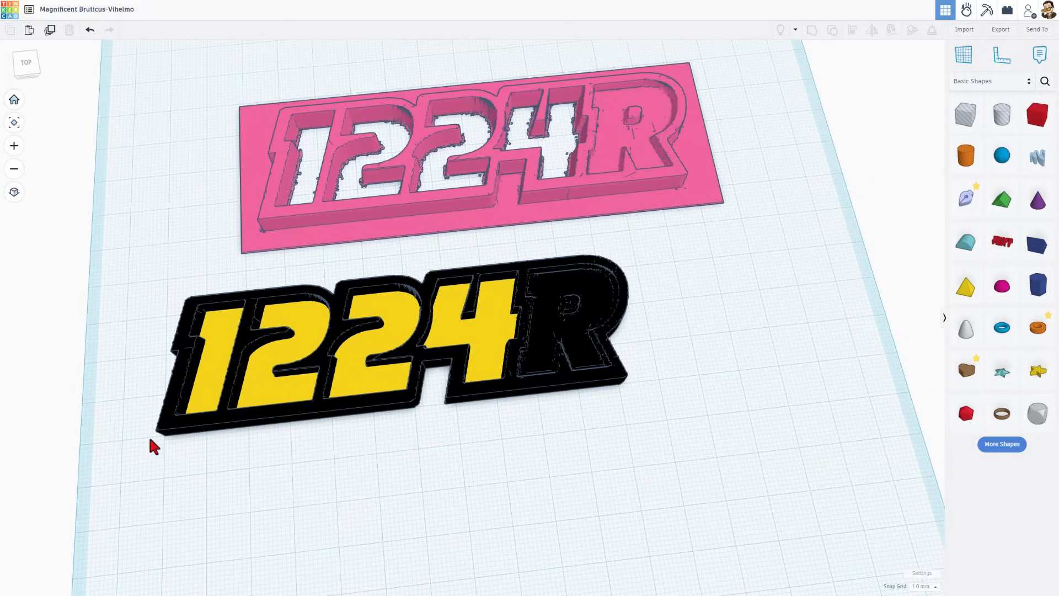
{"action": "right_click_drag", "start_coordinate": [167, 451], "coordinate": [312, 440]}
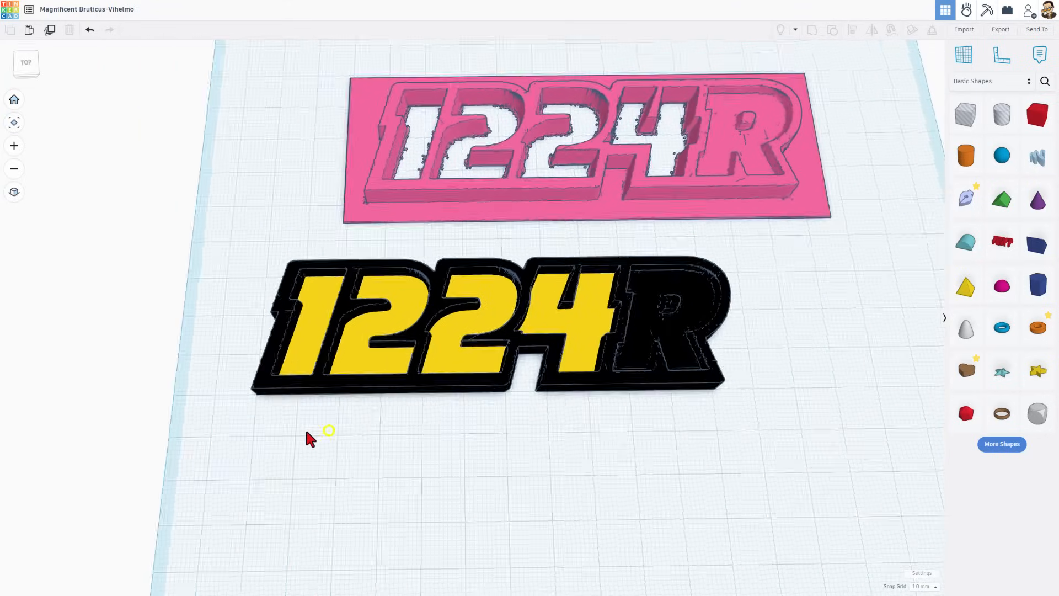
{"action": "left_click_drag", "start_coordinate": [966, 201], "coordinate": [299, 349]}
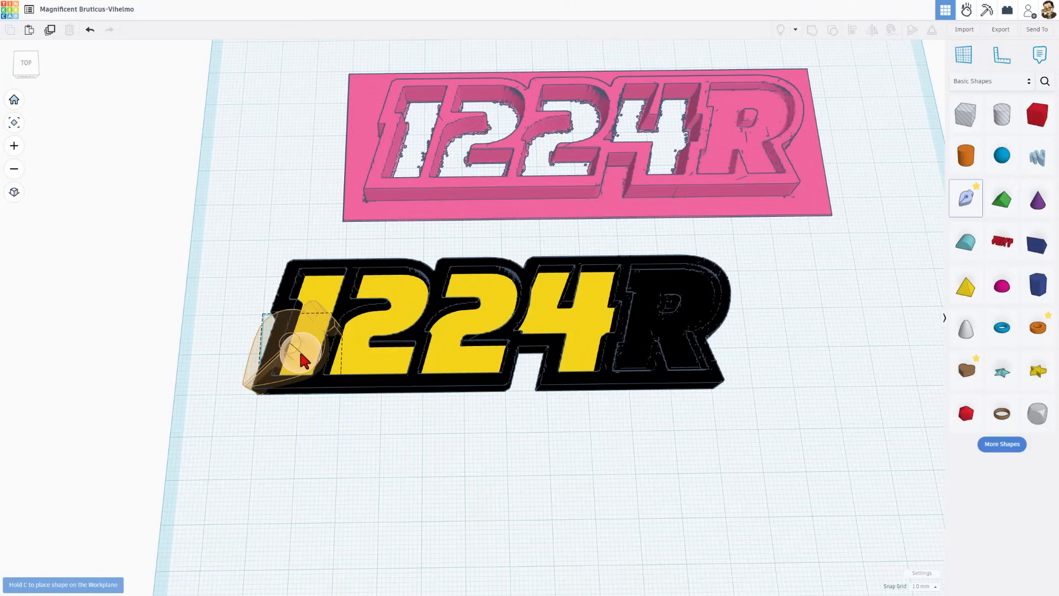
Enter the Scribble editor, pan to the 24R and turn Snap Grid off.
{"action": "left_click", "coordinate": [299, 348]}
{"action": "scroll", "coordinate": [317, 359], "scroll_direction": "down", "scroll_amount": 5}
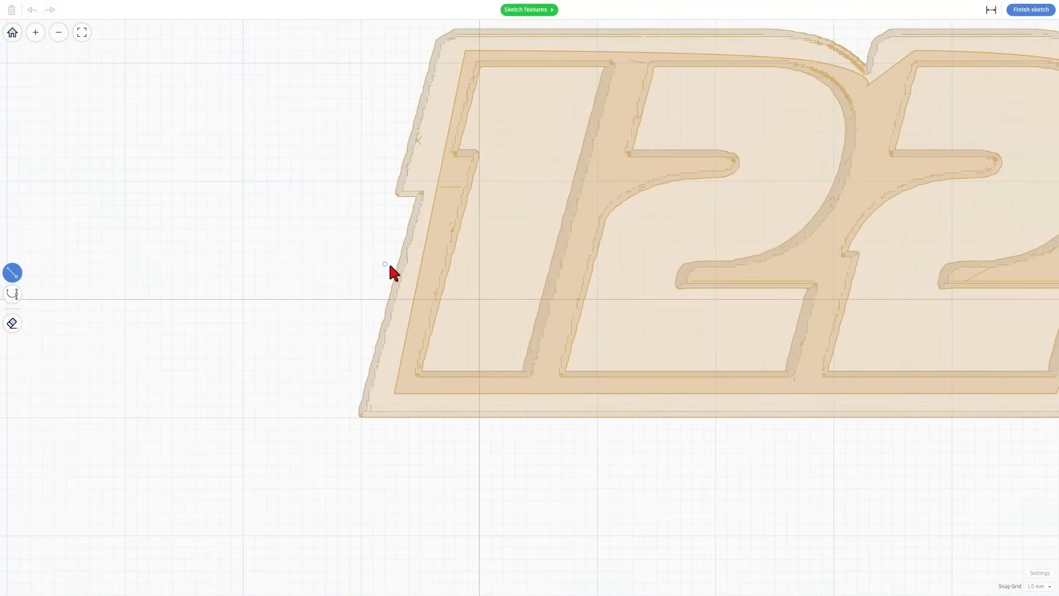
{"action": "scroll", "coordinate": [740, 319], "scroll_direction": "up", "scroll_amount": 3}
{"action": "left_click_drag", "start_coordinate": [494, 340], "coordinate": [413, 348]}
{"action": "scroll", "coordinate": [869, 212], "scroll_direction": "up", "scroll_amount": 3}
{"action": "scroll", "coordinate": [663, 226], "scroll_direction": "up", "scroll_amount": 2}
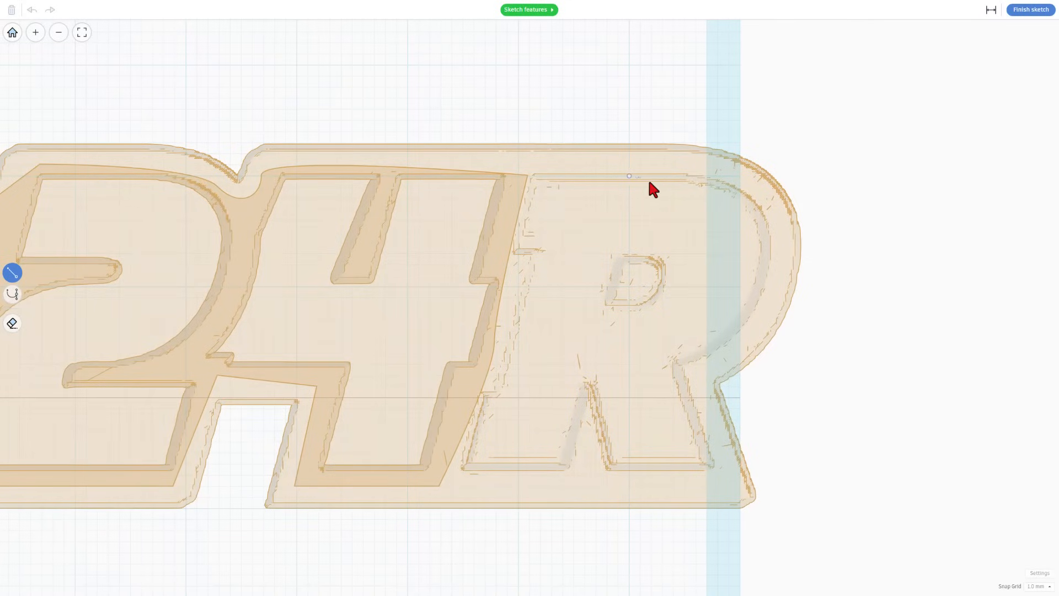
{"action": "left_click", "coordinate": [1040, 587]}
{"action": "left_click", "coordinate": [1036, 497]}
Trace the R's left edge, notch, foot and inner left leg with straight lines.
{"action": "left_click", "coordinate": [536, 187]}
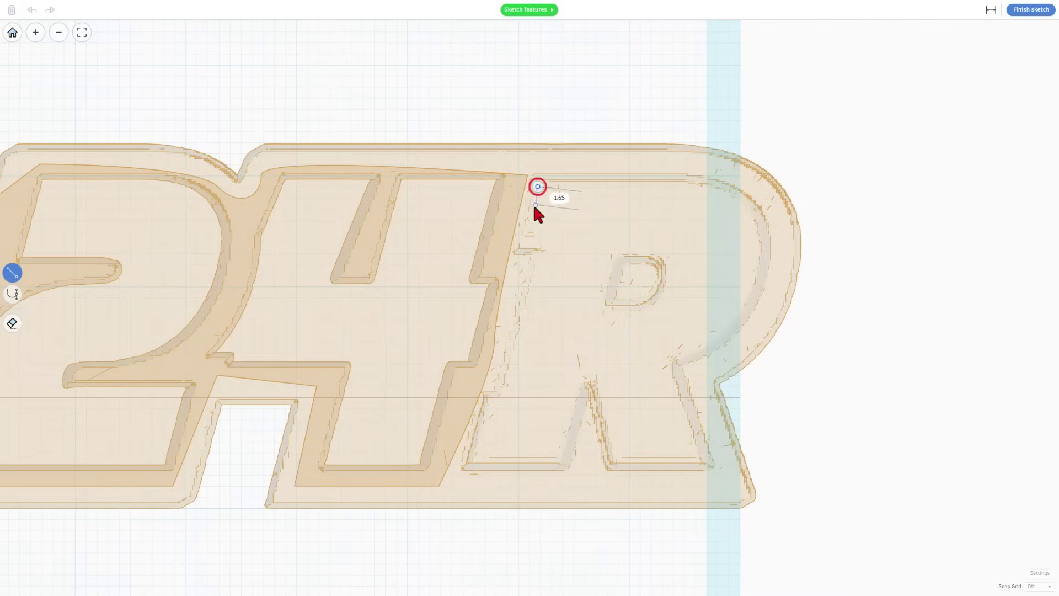
{"action": "left_click", "coordinate": [527, 233]}
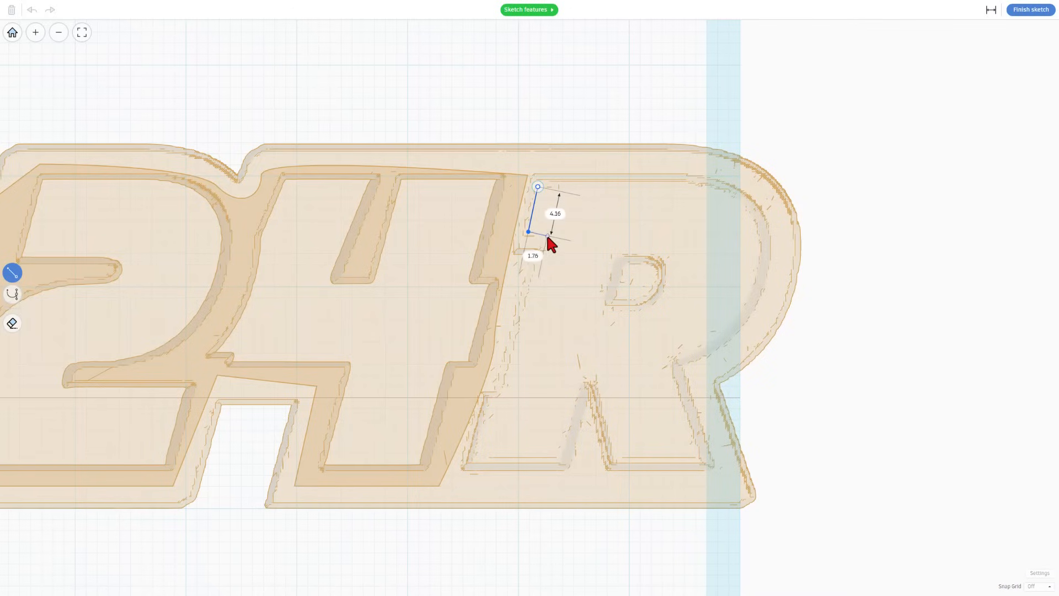
{"action": "left_click", "coordinate": [545, 235]}
{"action": "left_click", "coordinate": [502, 398]}
{"action": "left_click", "coordinate": [487, 397]}
{"action": "left_click", "coordinate": [469, 461]}
{"action": "left_click", "coordinate": [558, 462]}
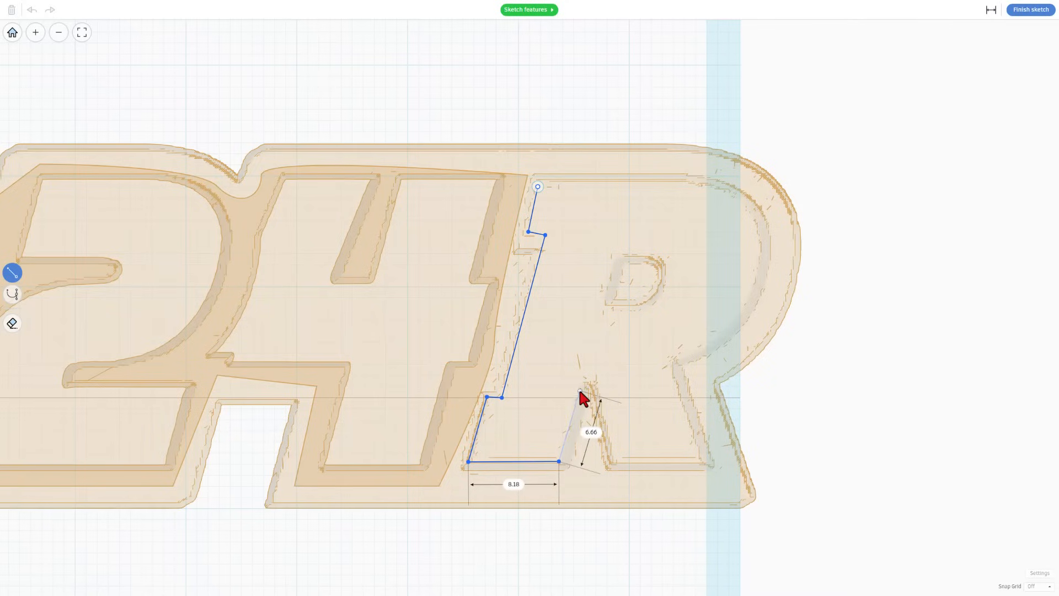
{"action": "left_click", "coordinate": [579, 393]}
Curve over the gap between the legs, then trace the right leg with straight lines.
{"action": "key", "text": "2"}
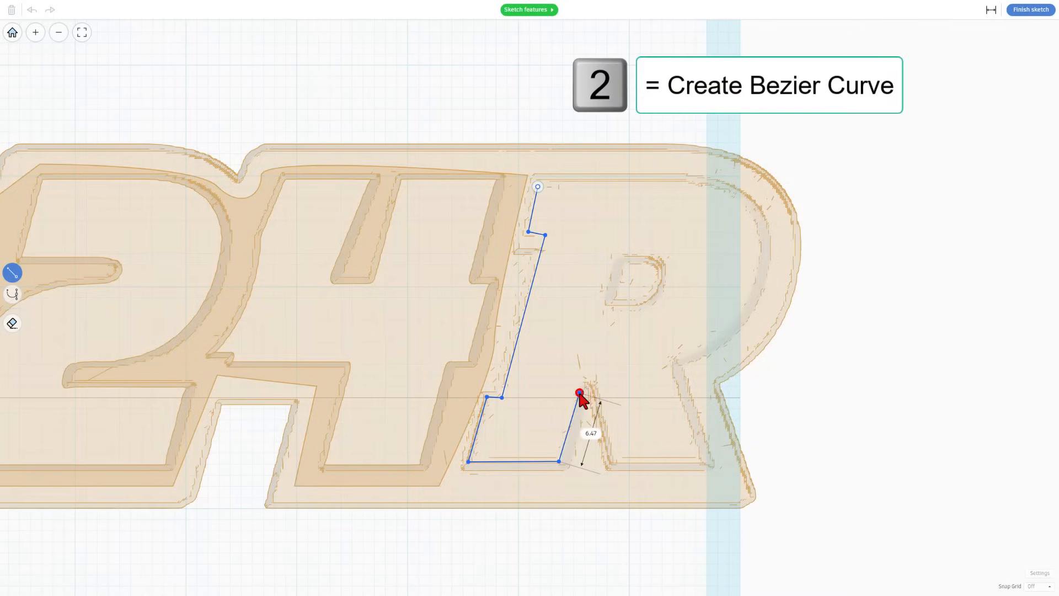
{"action": "key", "text": "2"}
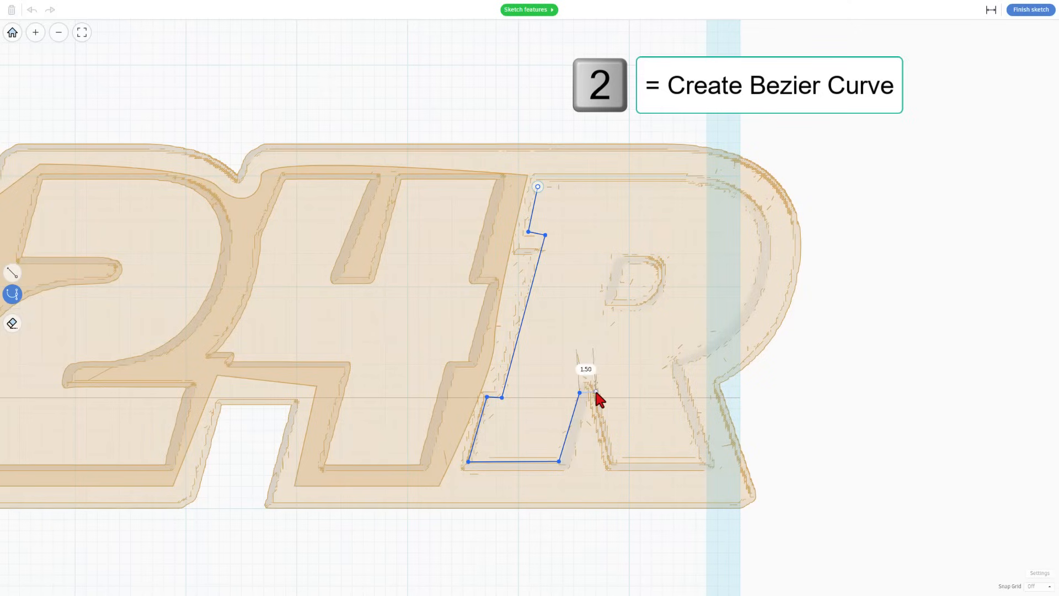
{"action": "left_click", "coordinate": [598, 394]}
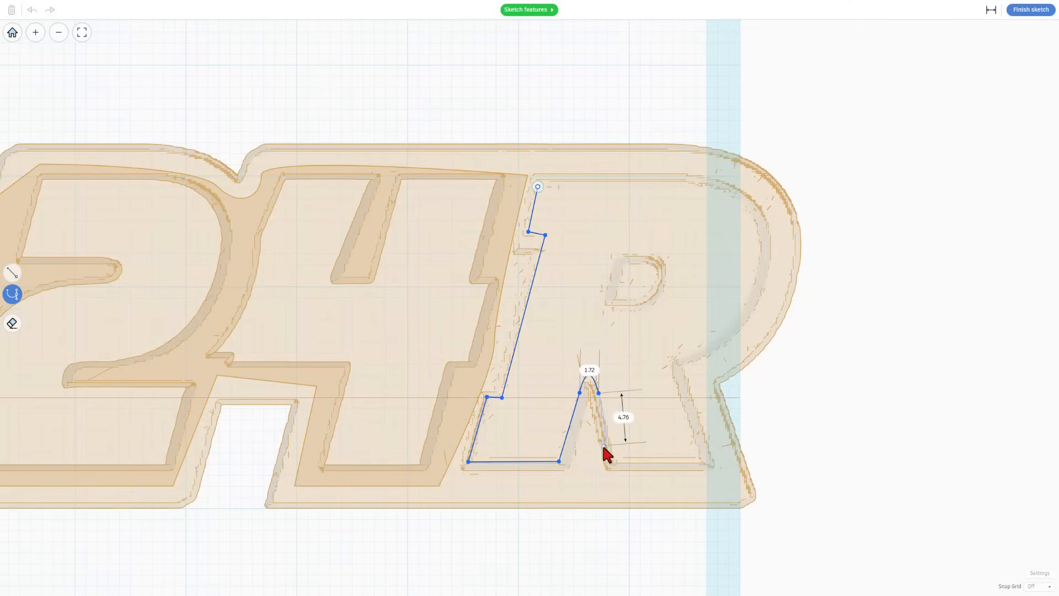
{"action": "key", "text": "1"}
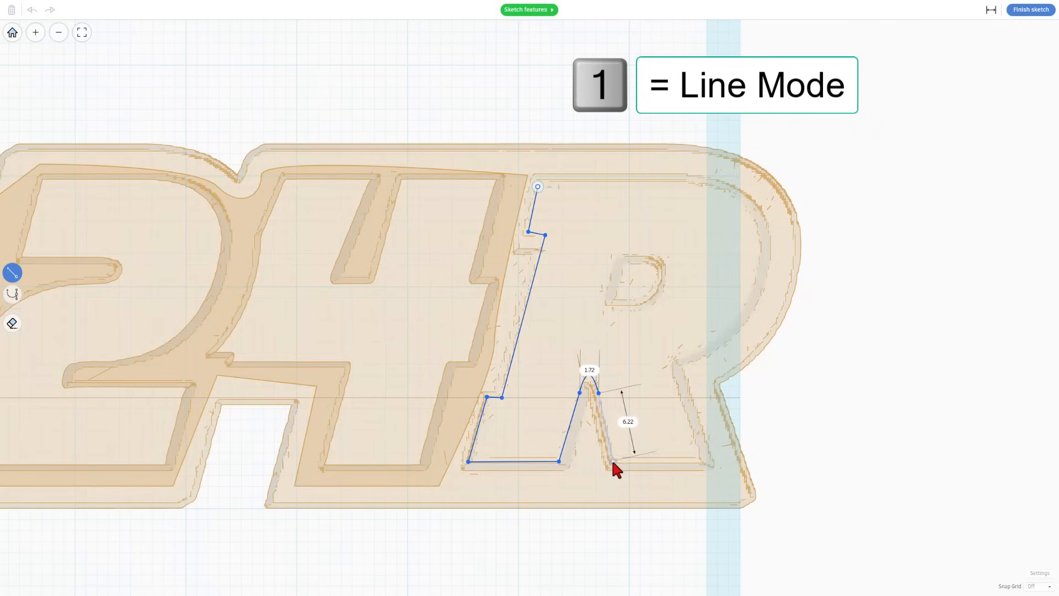
{"action": "left_click", "coordinate": [614, 463]}
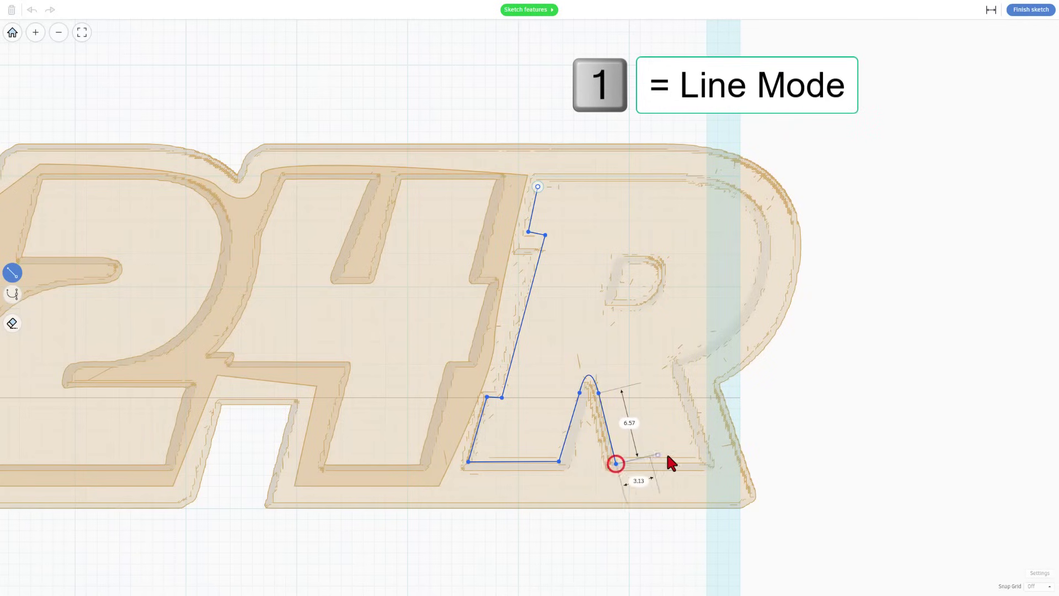
{"action": "left_click", "coordinate": [702, 464]}
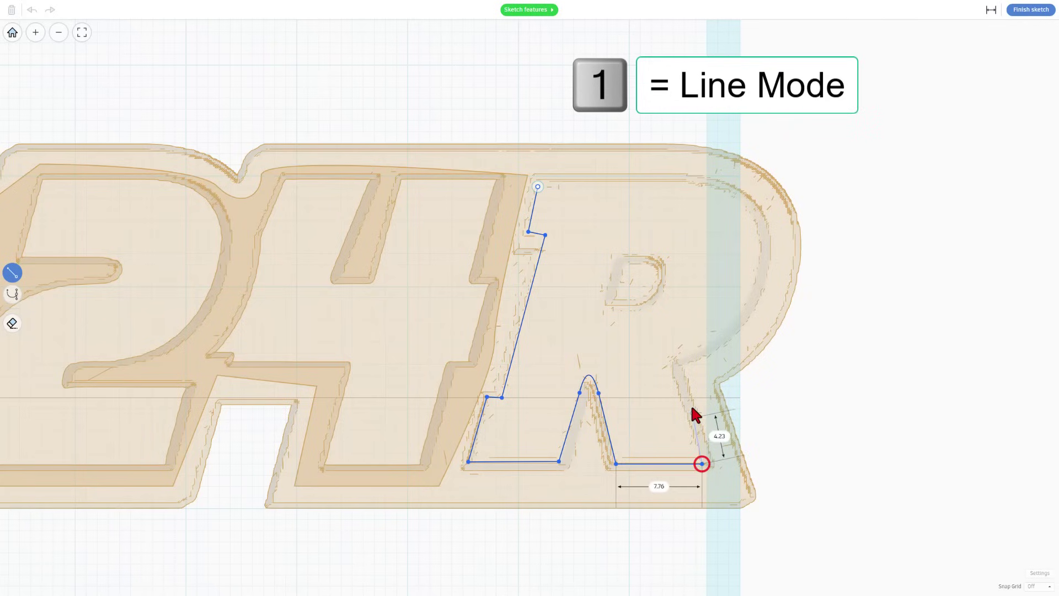
{"action": "left_click", "coordinate": [671, 368]}
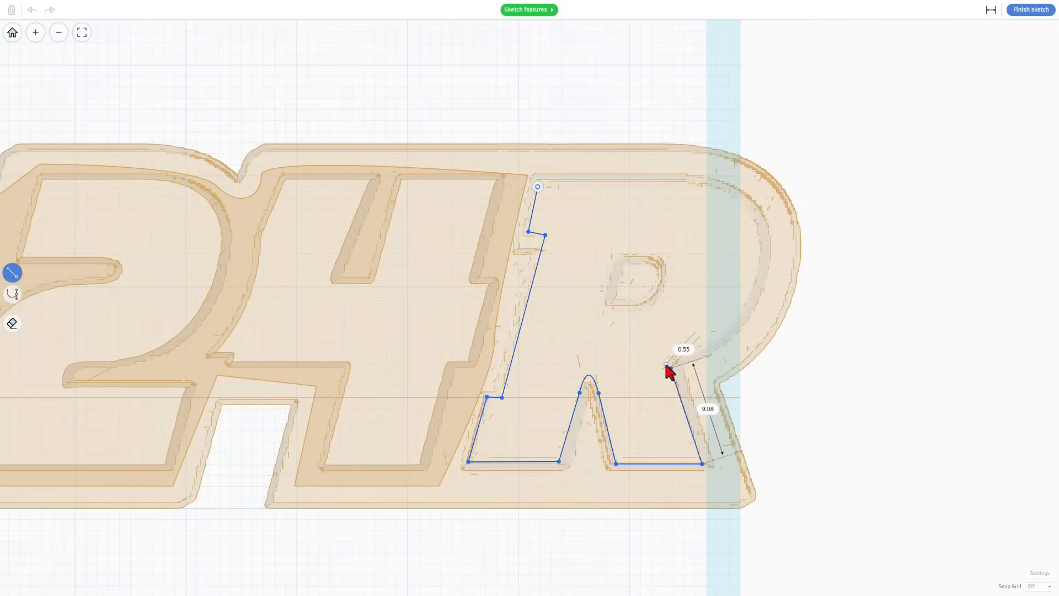
Curve the outline around the R's bowl and close it at the starting point.
{"action": "key", "text": "2"}
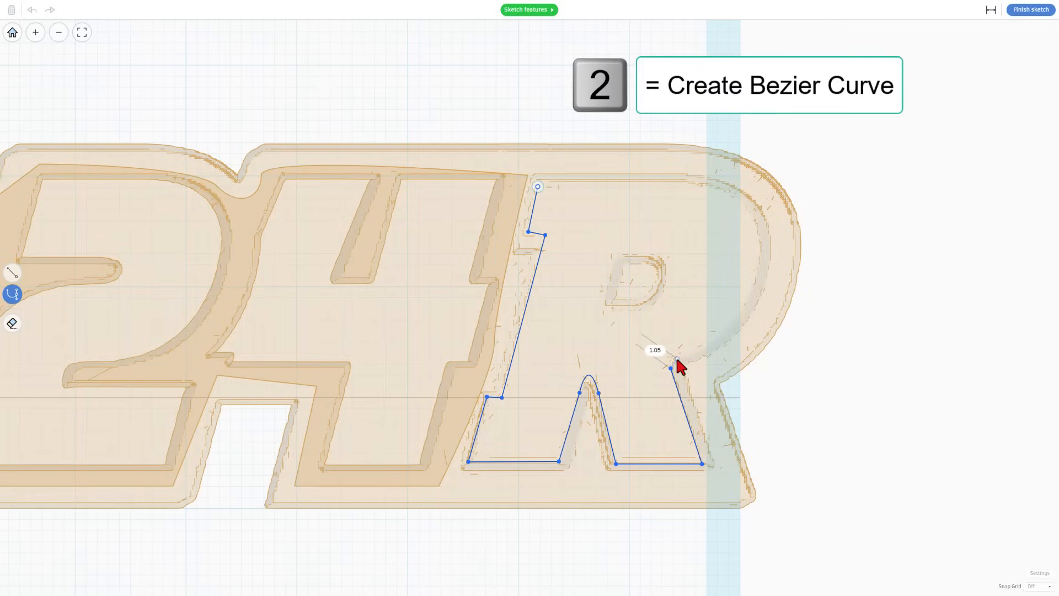
{"action": "left_click", "coordinate": [678, 358]}
{"action": "left_click", "coordinate": [758, 276]}
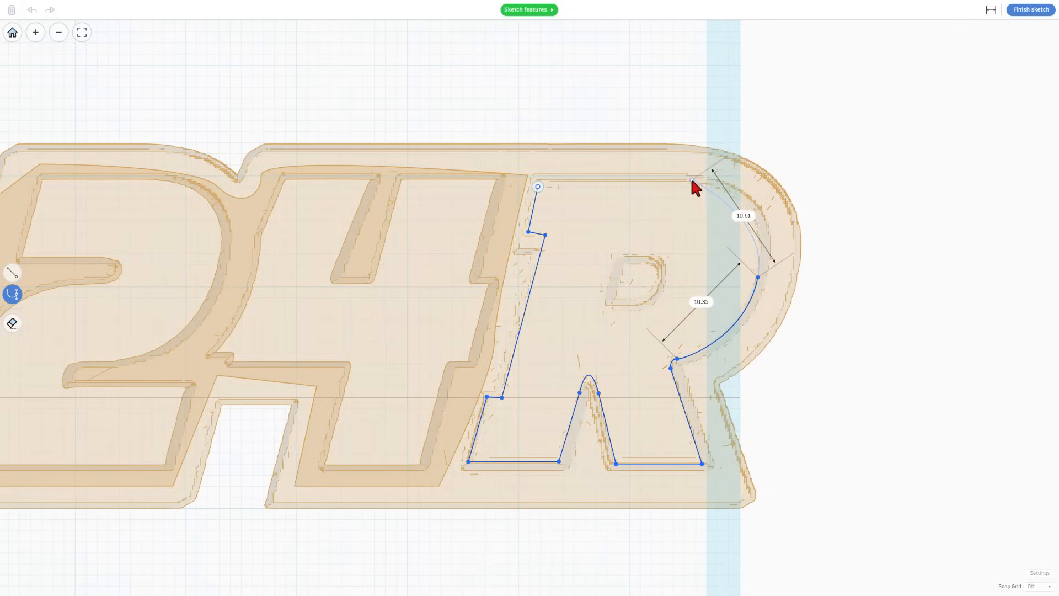
{"action": "left_click", "coordinate": [694, 181]}
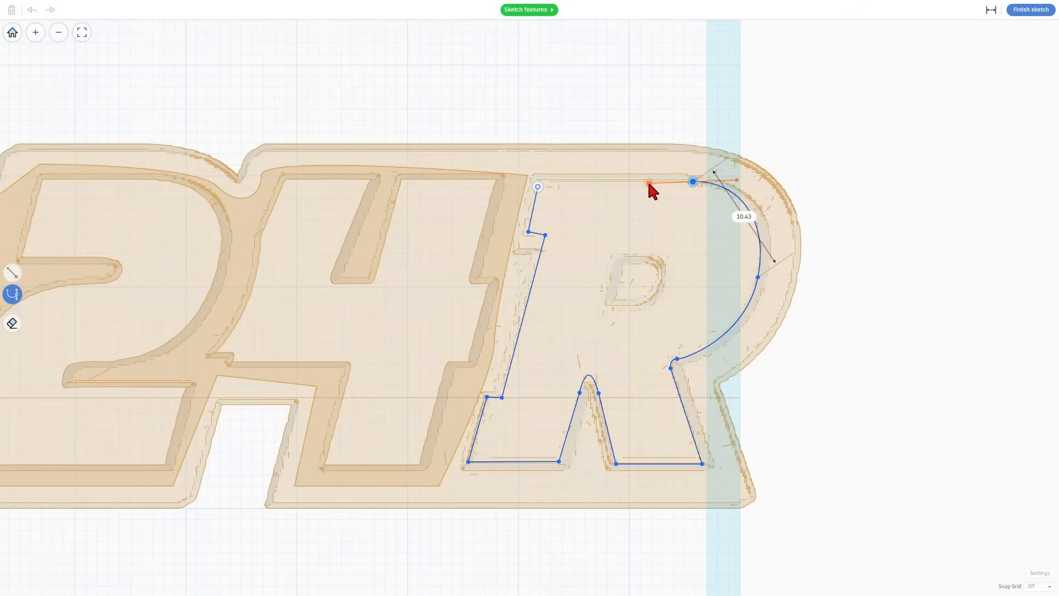
{"action": "key", "text": "1"}
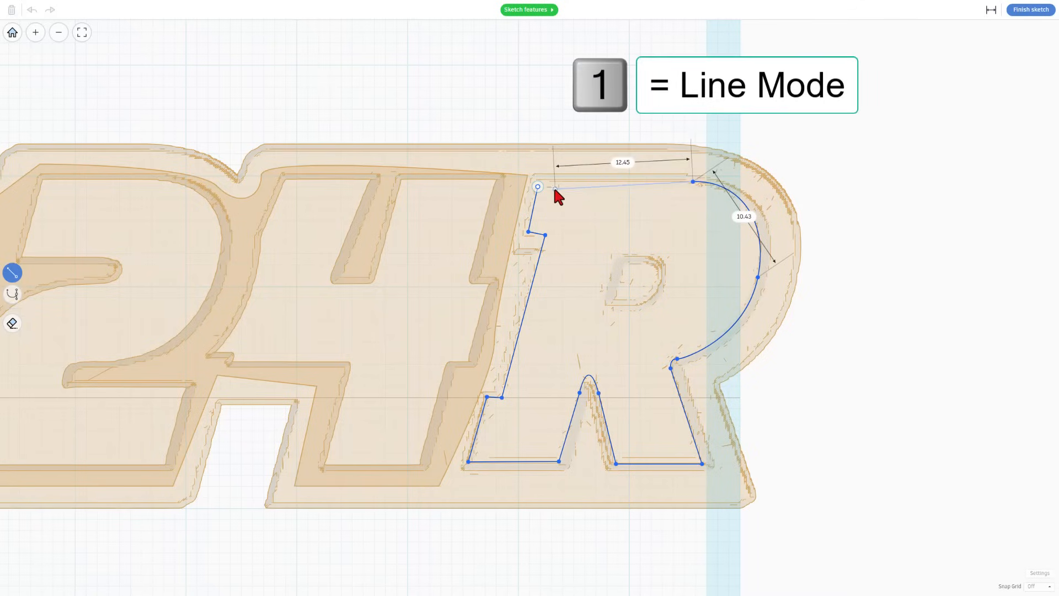
{"action": "left_click", "coordinate": [537, 187]}
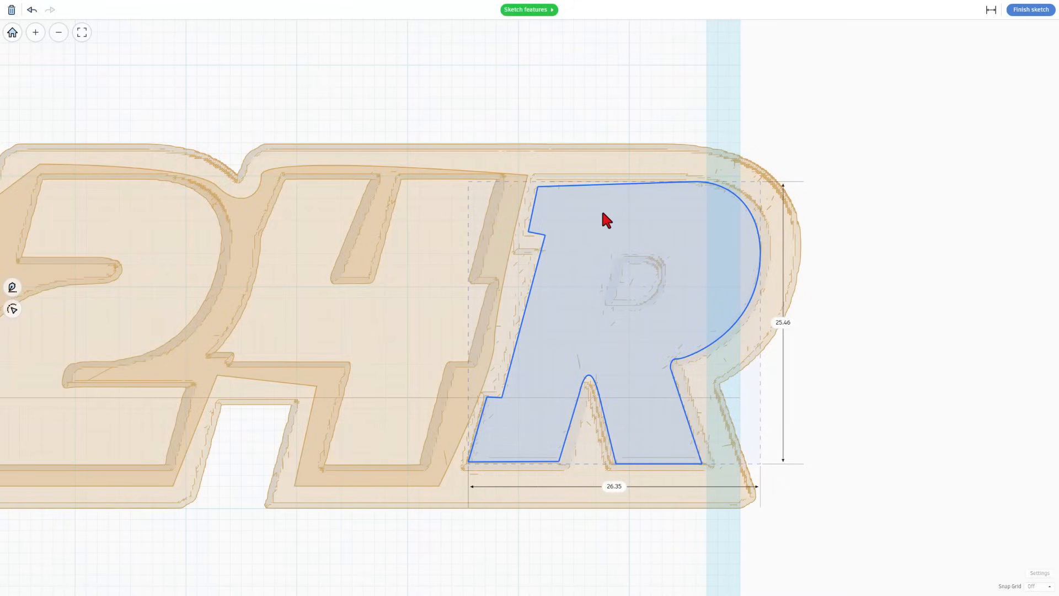
{"action": "double_click", "coordinate": [601, 217]}
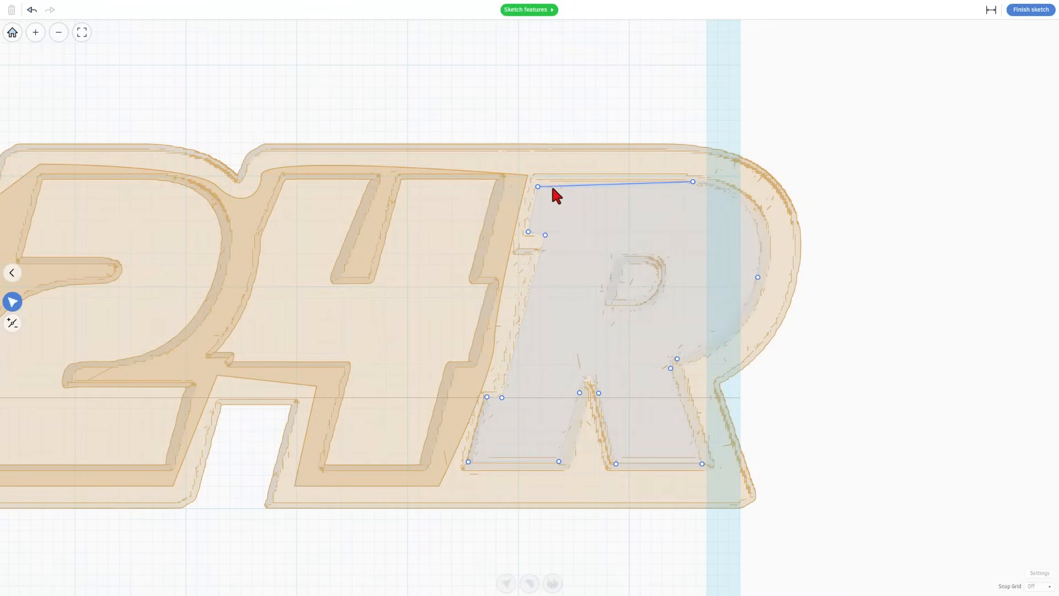
{"action": "left_click_drag", "start_coordinate": [538, 188], "coordinate": [546, 185]}
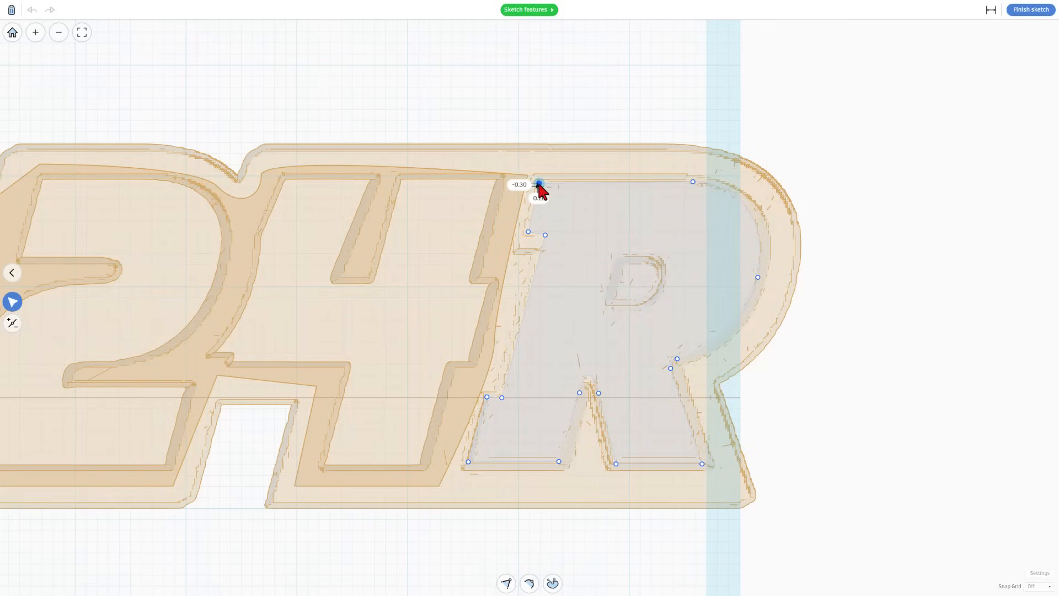
{"action": "left_click", "coordinate": [581, 214]}
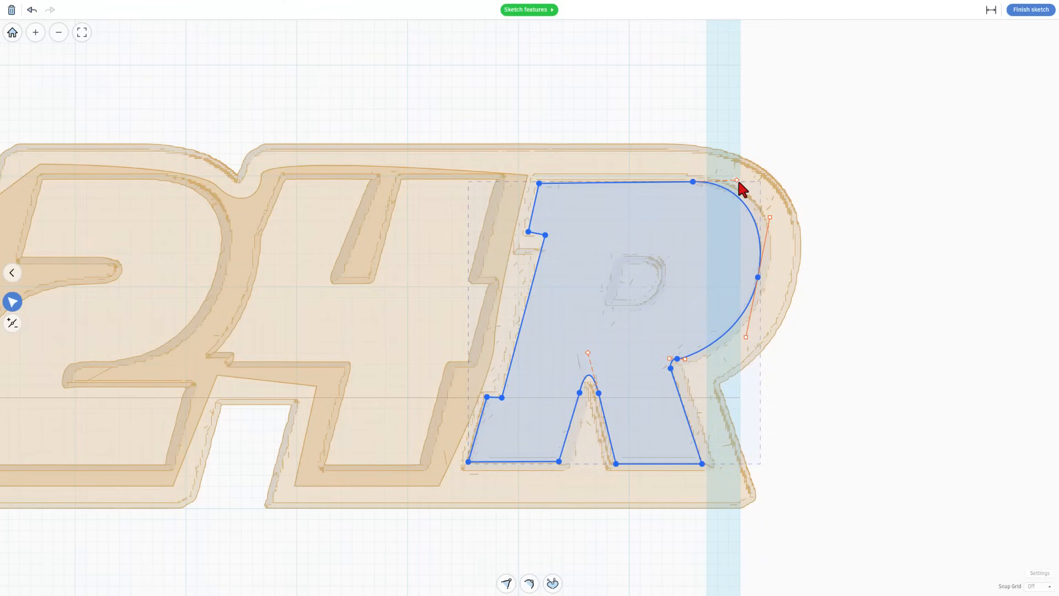
{"action": "left_click", "coordinate": [531, 584]}
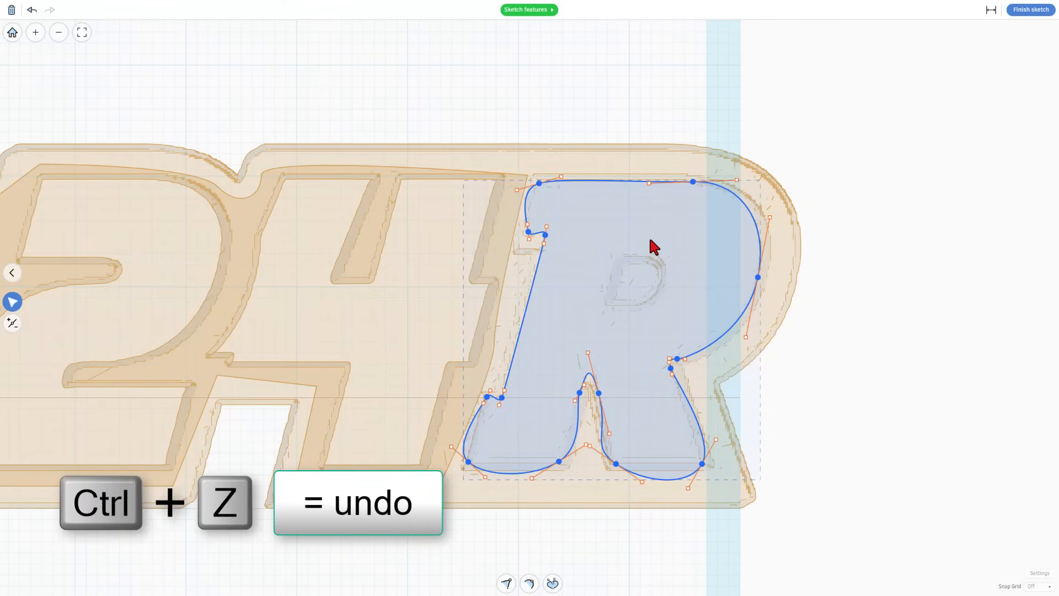
{"action": "key", "text": "ctrl+z"}
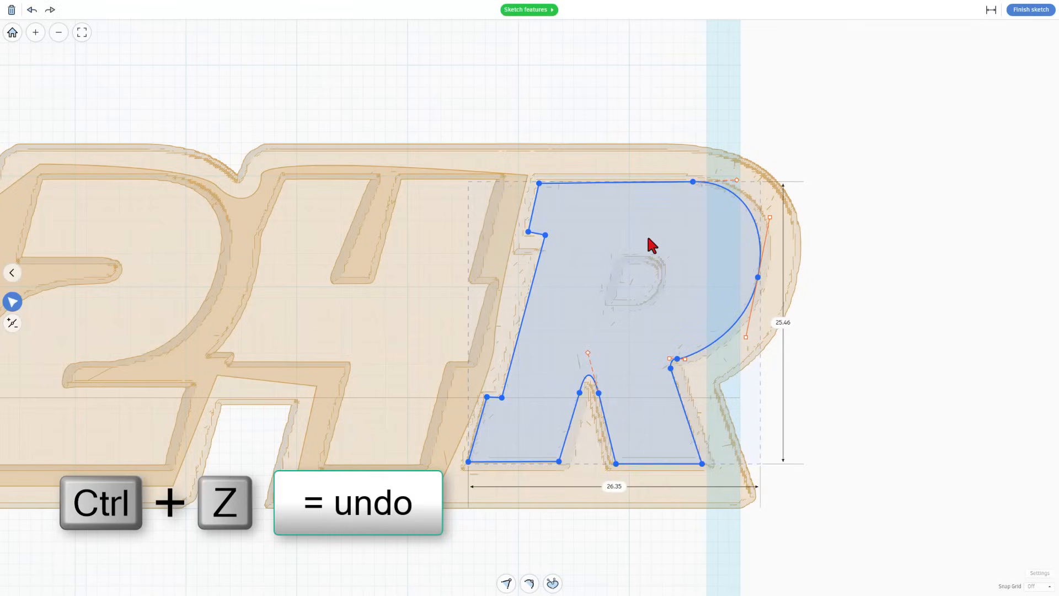
{"action": "left_click", "coordinate": [693, 183]}
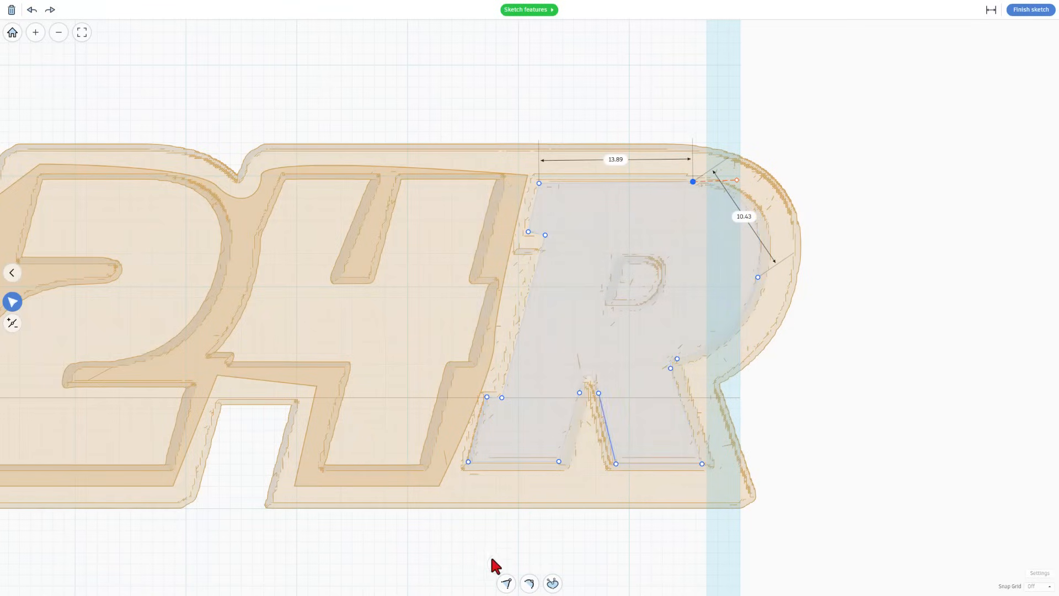
{"action": "left_click", "coordinate": [529, 583]}
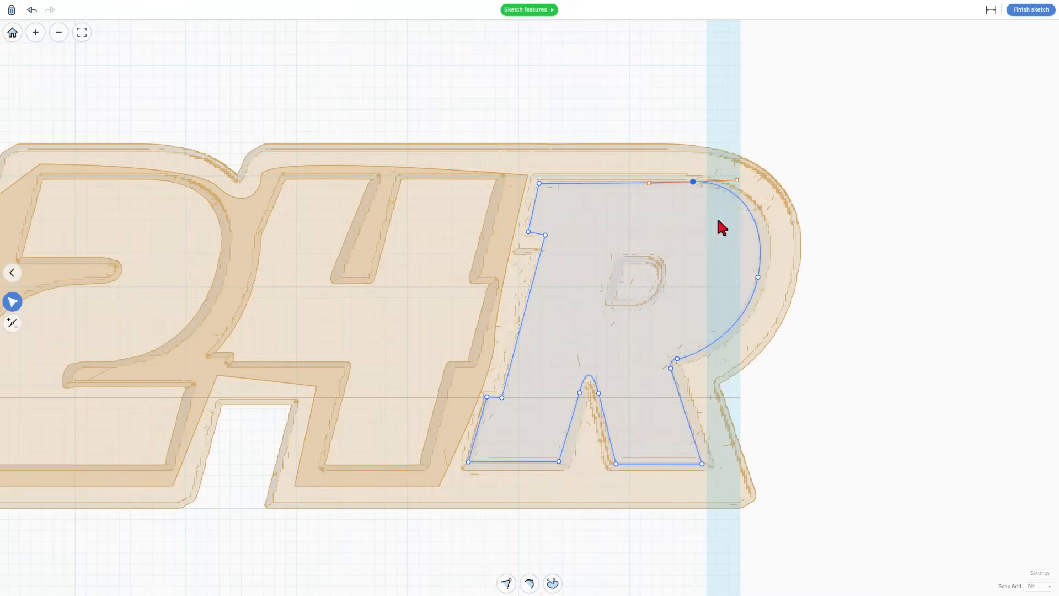
{"action": "mouse_move", "coordinate": [736, 180]}
{"action": "left_mouse_down"}
{"action": "mouse_move", "coordinate": [759, 182]}
{"action": "mouse_move", "coordinate": [762, 170]}
{"action": "left_mouse_up"}
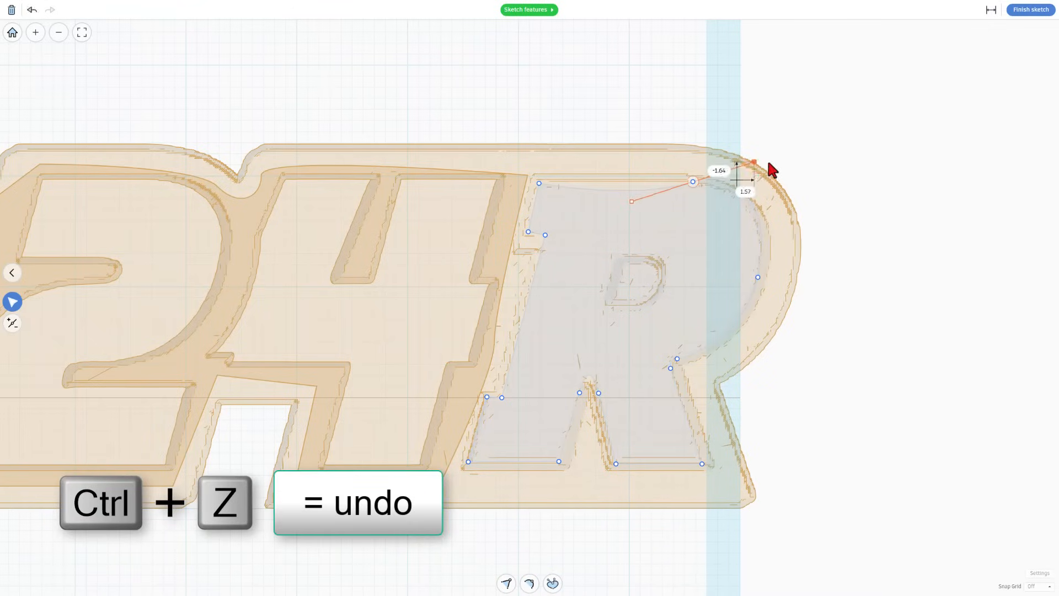
{"action": "key", "text": "ctrl+z"}
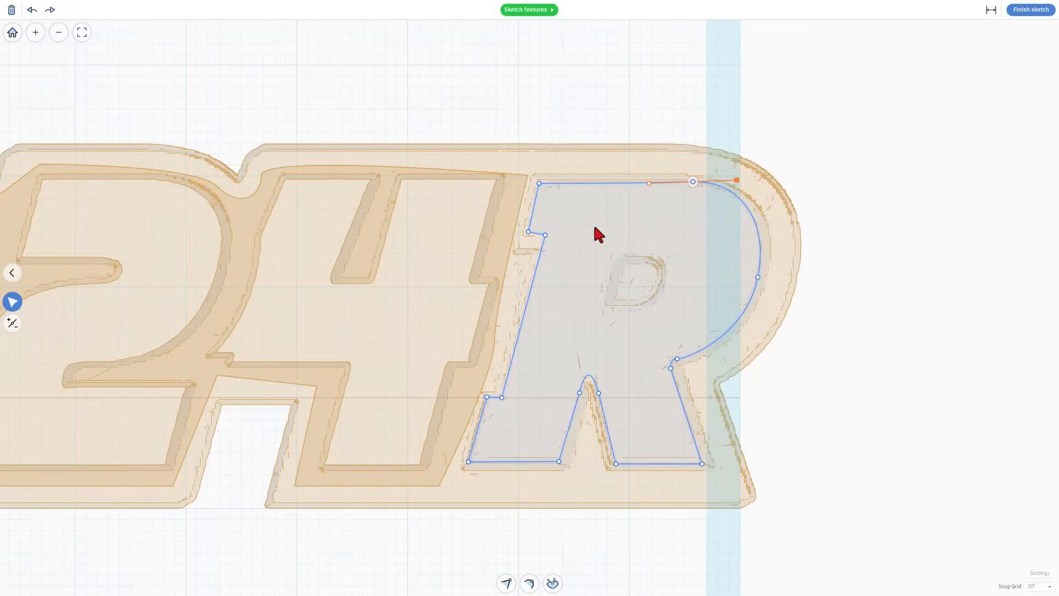
{"action": "key", "text": "Escape"}
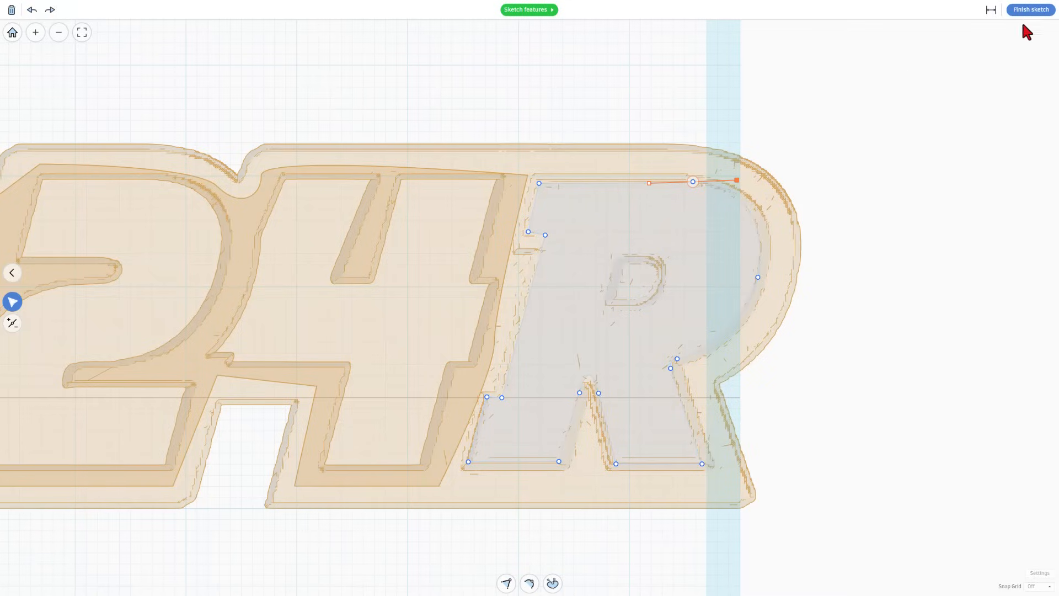
Finish the sketch and lower the R's height to 1 mm.
{"action": "left_click", "coordinate": [1031, 10]}
{"action": "scroll", "coordinate": [965, 354], "scroll_direction": "down", "scroll_amount": 3}
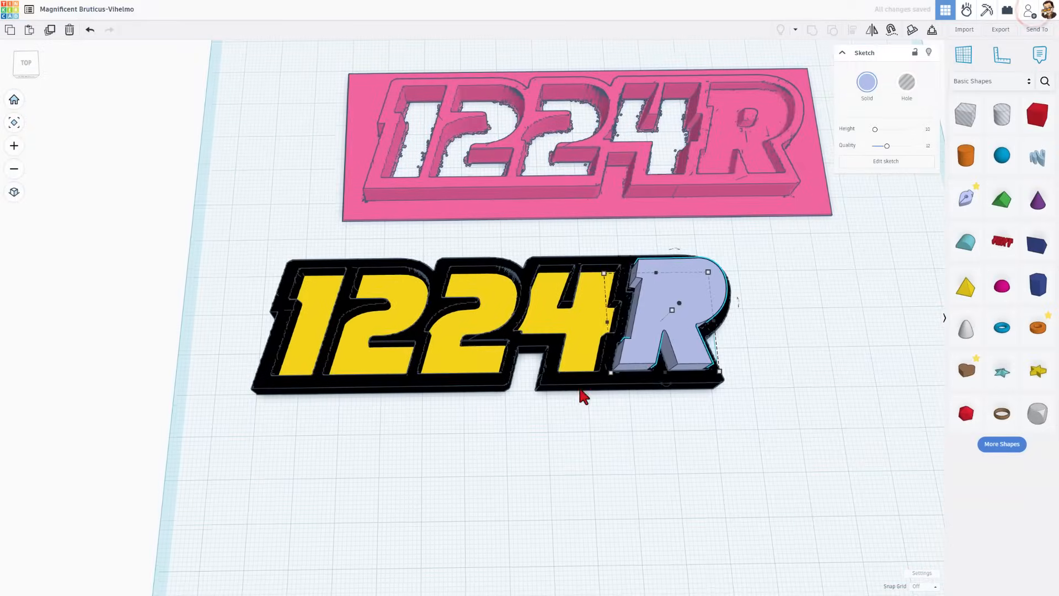
{"action": "right_click_drag", "start_coordinate": [774, 370], "coordinate": [770, 348]}
{"action": "left_click", "coordinate": [687, 319]}
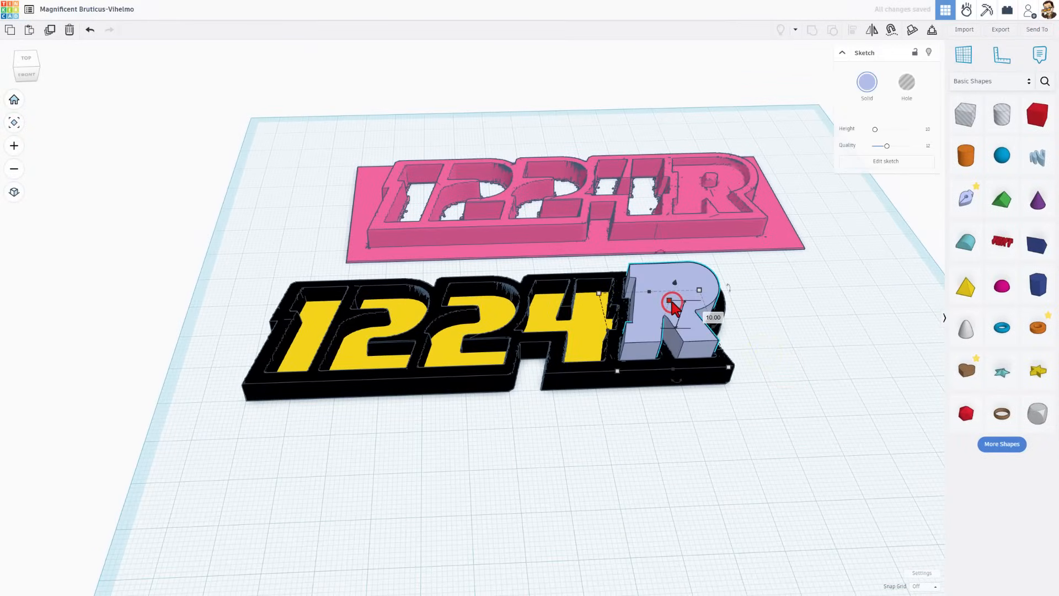
{"action": "left_click_drag", "start_coordinate": [674, 283], "coordinate": [710, 317]}
{"action": "scroll", "coordinate": [709, 316], "scroll_direction": "up", "scroll_amount": 2}
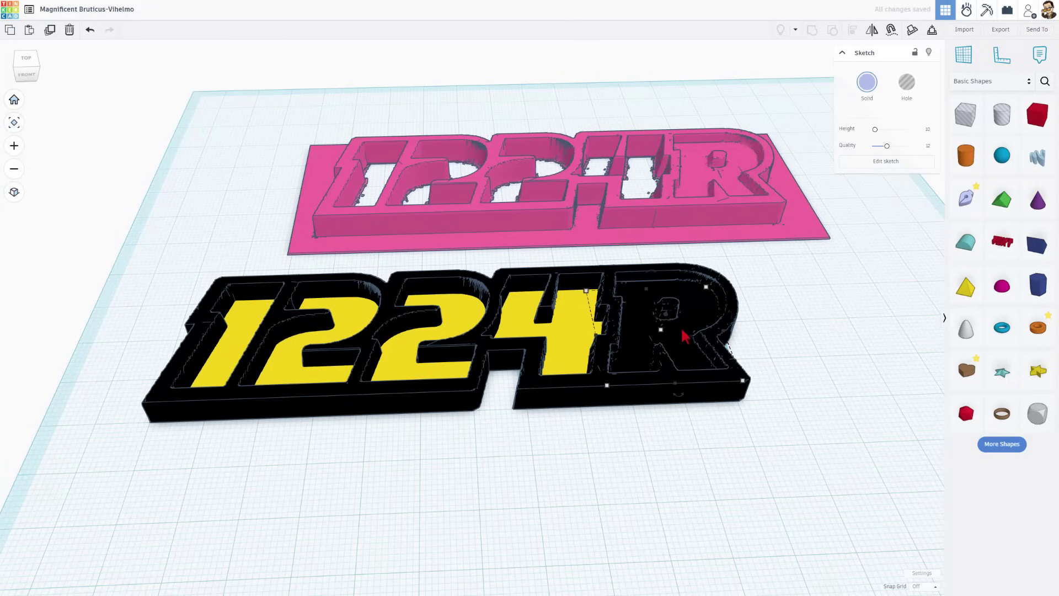
Drop the R onto a workplane on the base's top face and colour it solid red.
{"action": "key", "text": "w"}
{"action": "left_click", "coordinate": [647, 331]}
{"action": "key", "text": "d"}
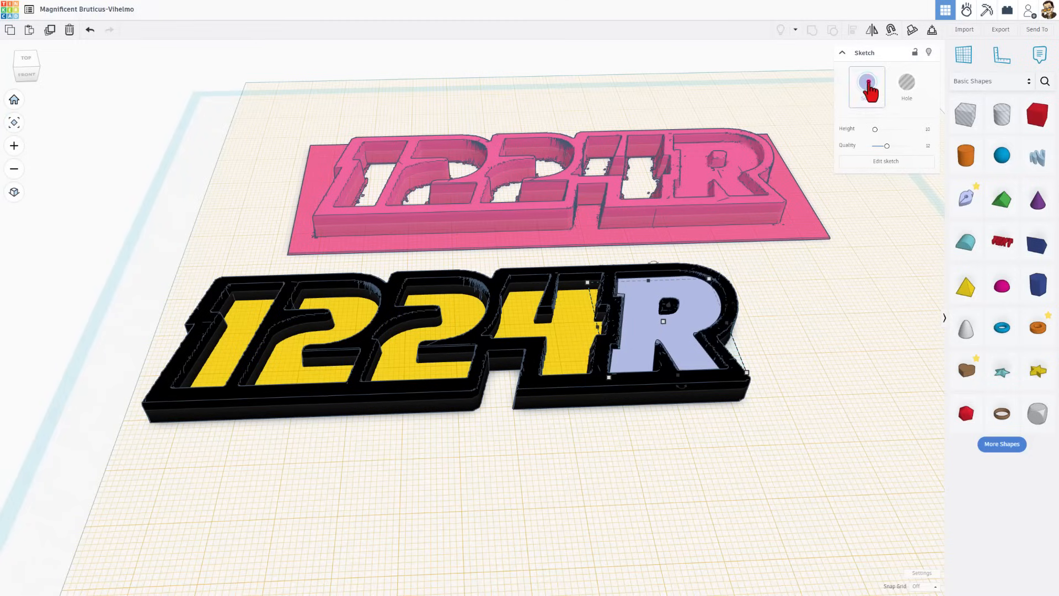
{"action": "left_click", "coordinate": [868, 83]}
{"action": "left_click", "coordinate": [775, 170]}
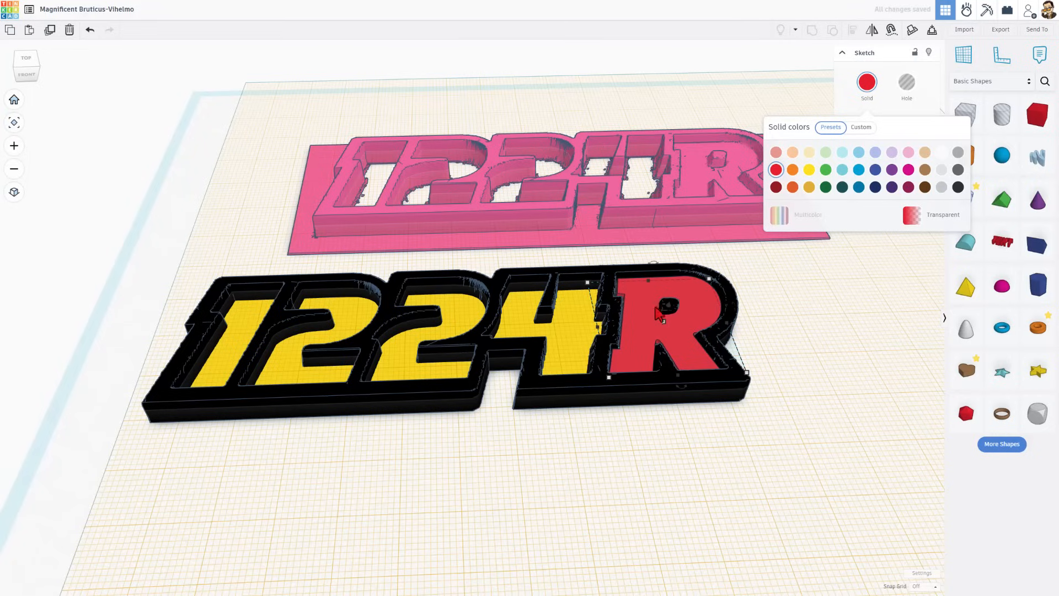
{"action": "left_click", "coordinate": [661, 313]}
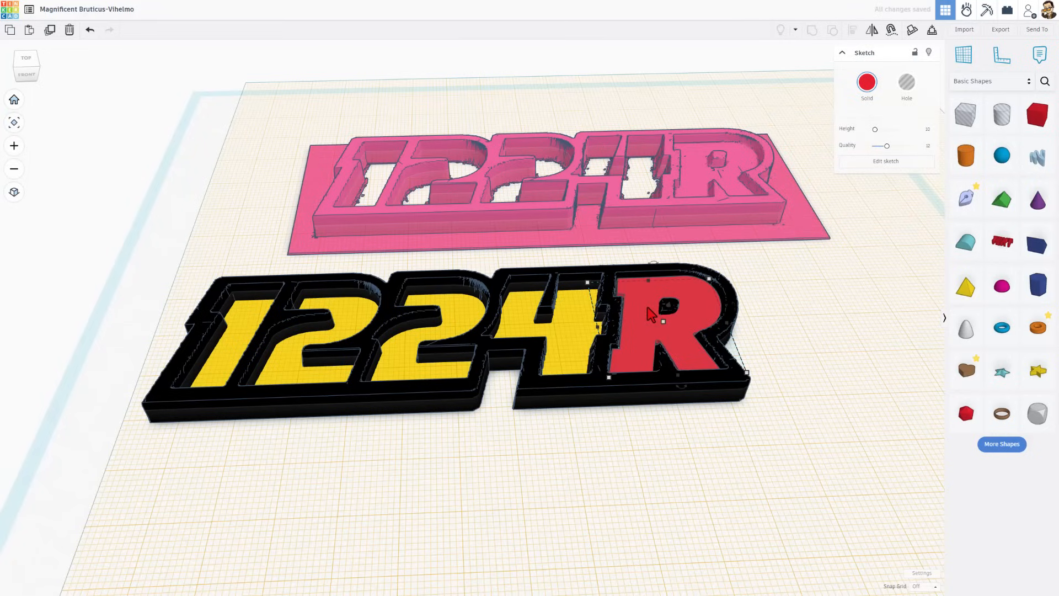
Make the R a hole and draw a closed D-shaped counter outline with line and Bezier segments.
{"action": "left_click", "coordinate": [907, 87]}
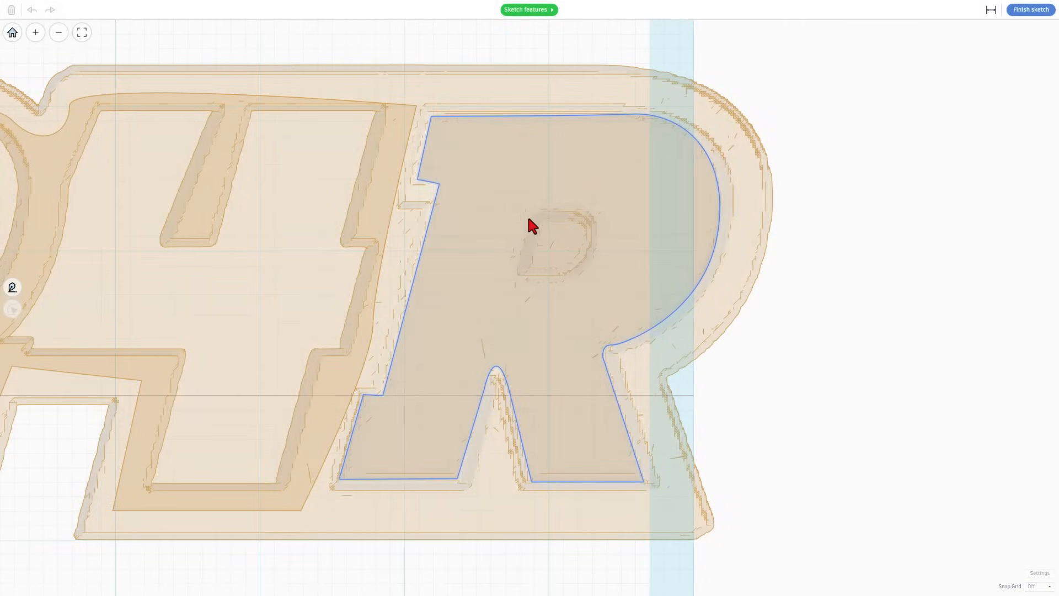
{"action": "left_click", "coordinate": [530, 219]}
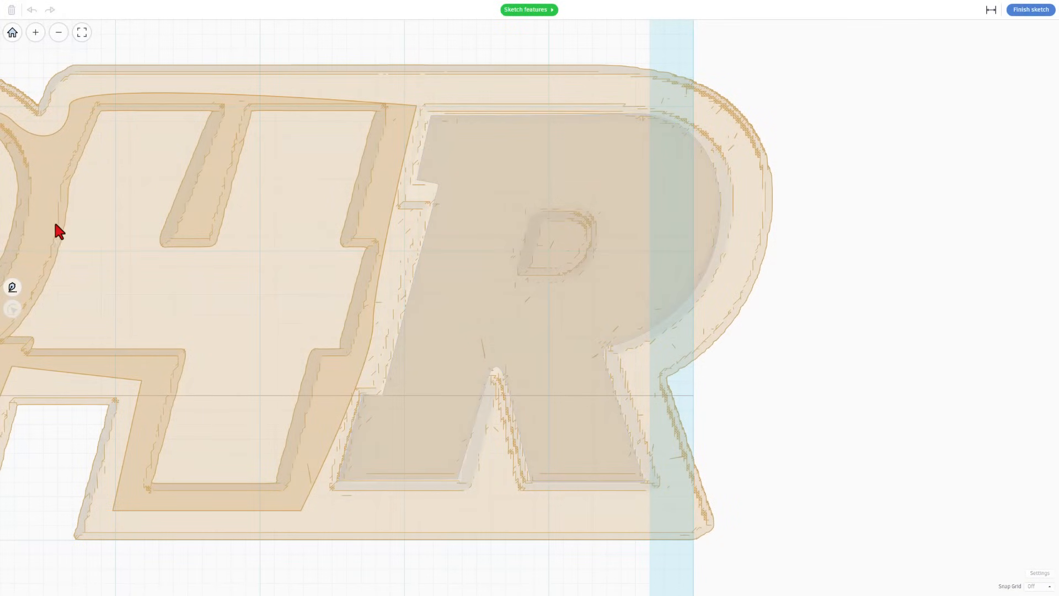
{"action": "left_click", "coordinate": [12, 287]}
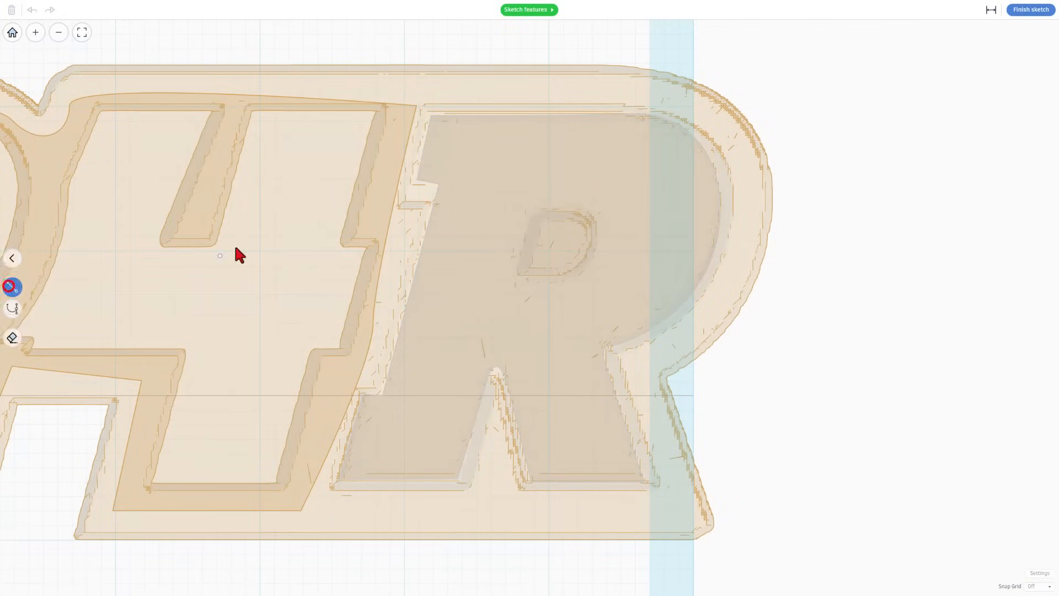
{"action": "left_click", "coordinate": [529, 212]}
{"action": "left_click", "coordinate": [516, 276]}
{"action": "key", "text": "2"}
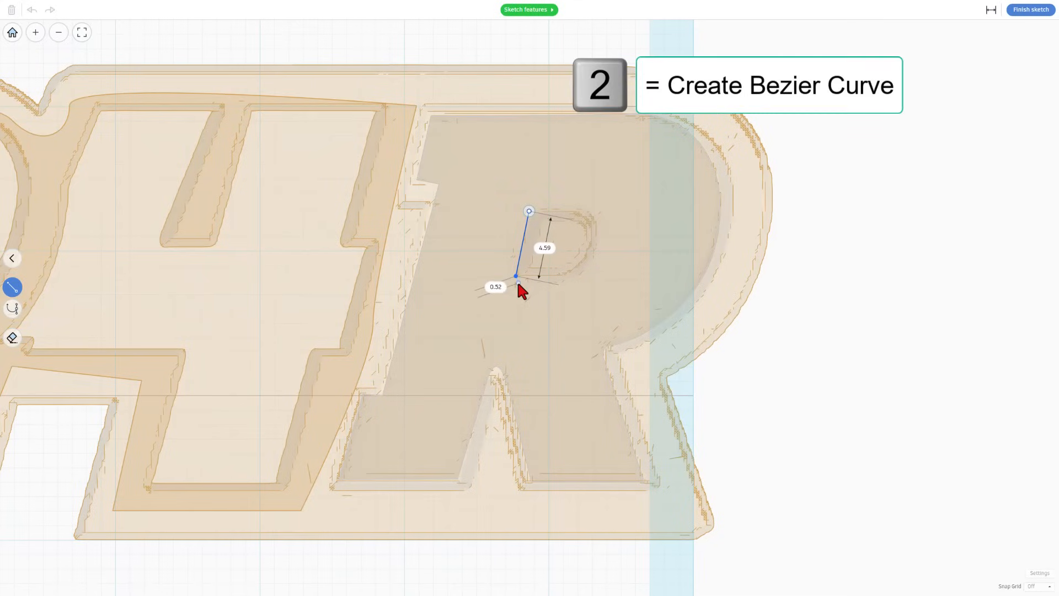
{"action": "key", "text": "2"}
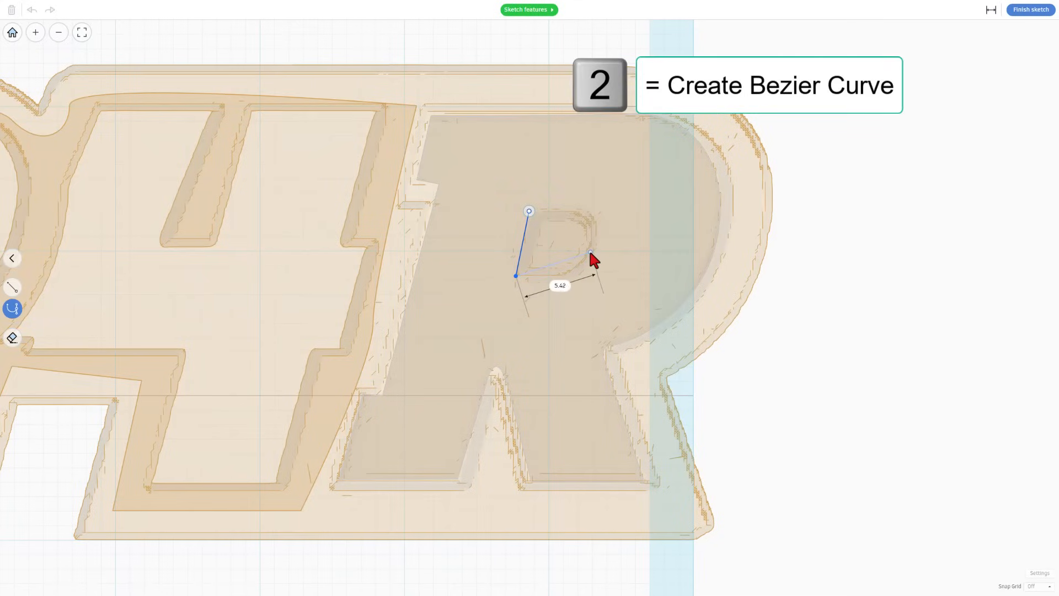
{"action": "left_click_drag", "start_coordinate": [589, 257], "coordinate": [598, 221]}
{"action": "left_click", "coordinate": [530, 212]}
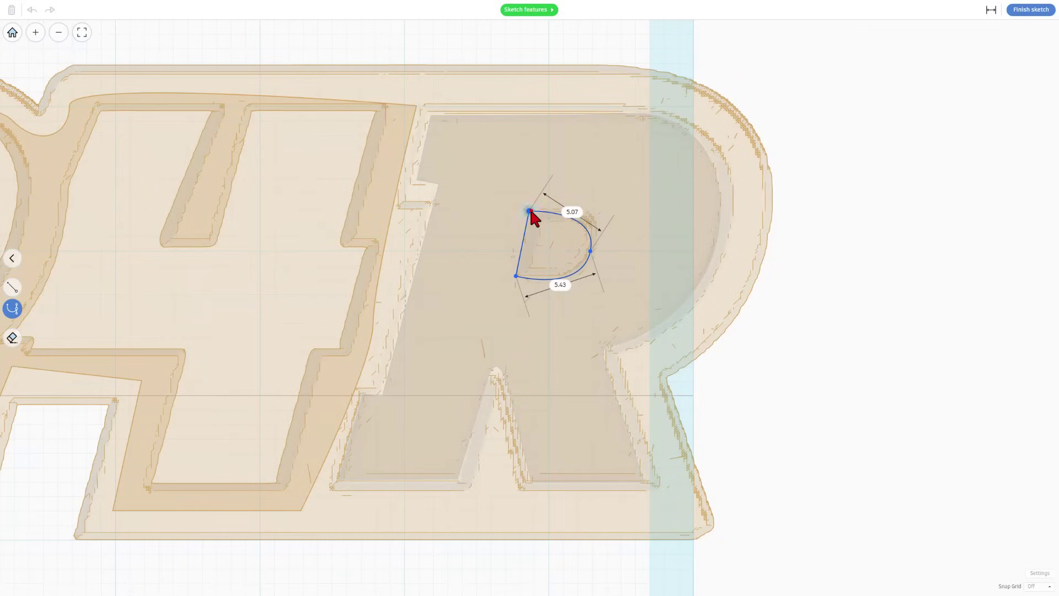
Delete the full R outline and the inner contour, leaving only the counter shape.
{"action": "left_click", "coordinate": [486, 218]}
{"action": "key", "text": "Delete"}
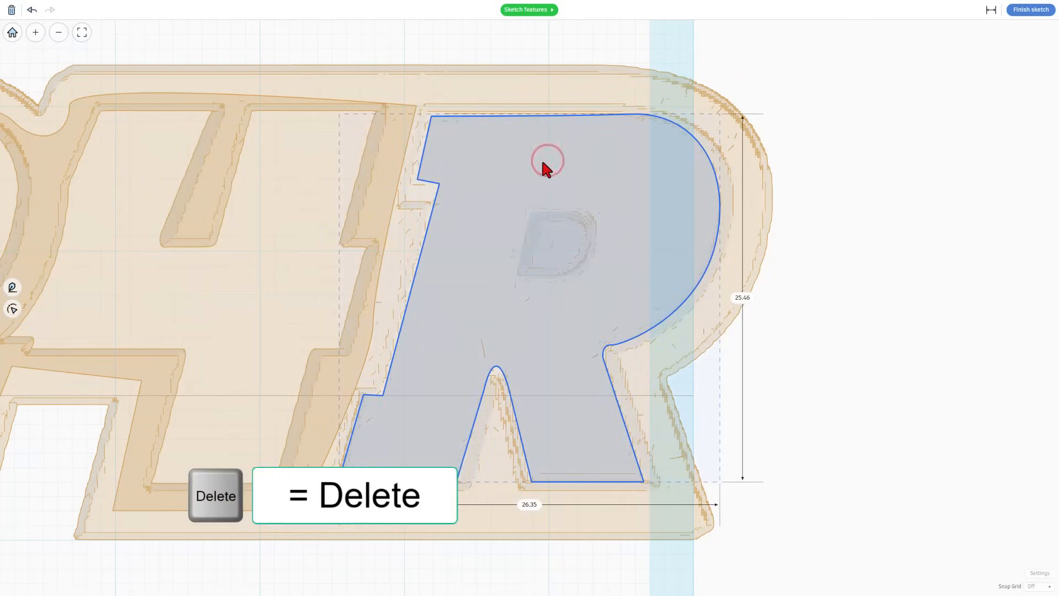
{"action": "left_click", "coordinate": [546, 230]}
{"action": "key", "text": "Delete"}
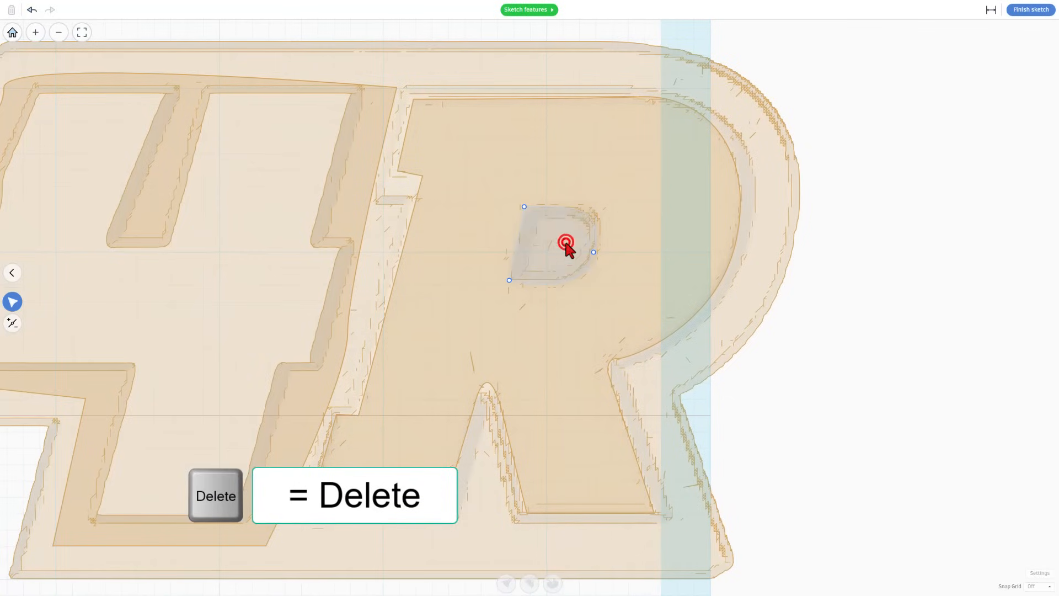
Select the counter shape, hide dimensions, and undo an accidental extra curve.
{"action": "left_click", "coordinate": [564, 237]}
{"action": "left_click", "coordinate": [526, 209]}
{"action": "scroll", "coordinate": [507, 232], "scroll_direction": "up", "scroll_amount": 3}
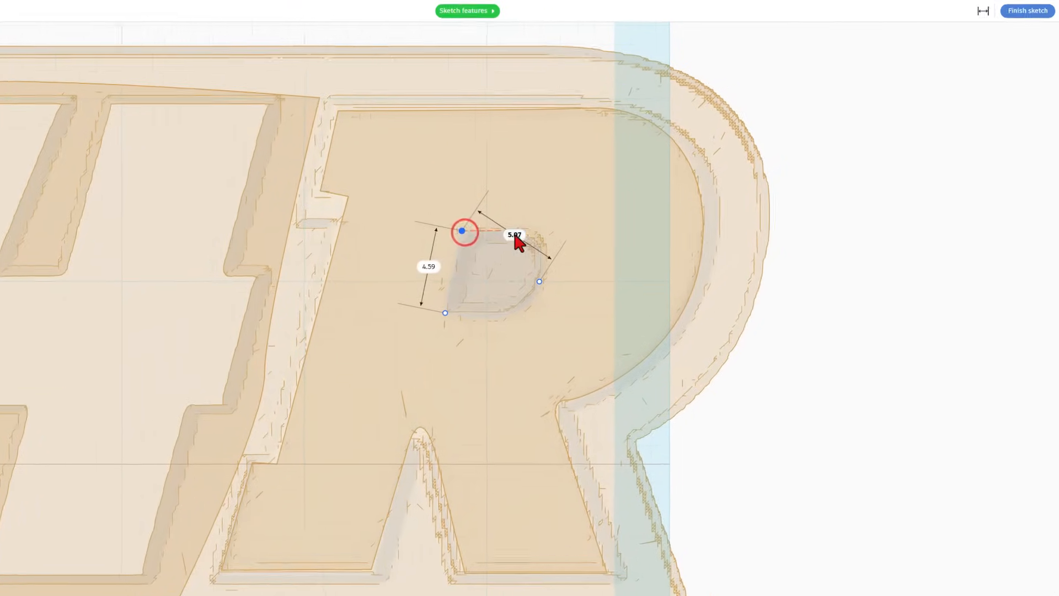
{"action": "scroll", "coordinate": [464, 309], "scroll_direction": "up", "scroll_amount": 1}
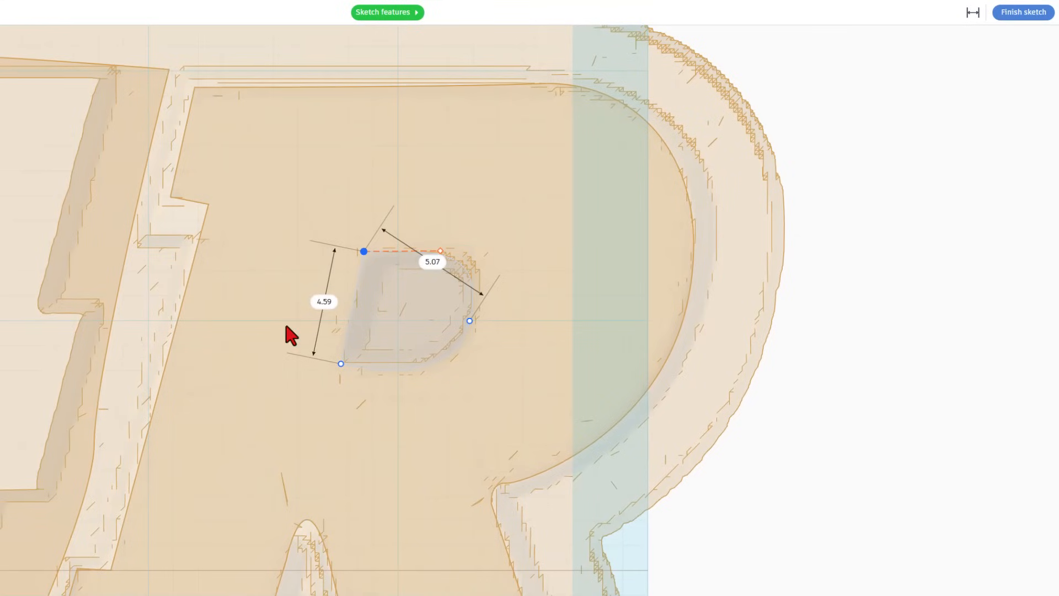
{"action": "left_click", "coordinate": [348, 315]}
{"action": "left_click", "coordinate": [973, 12]}
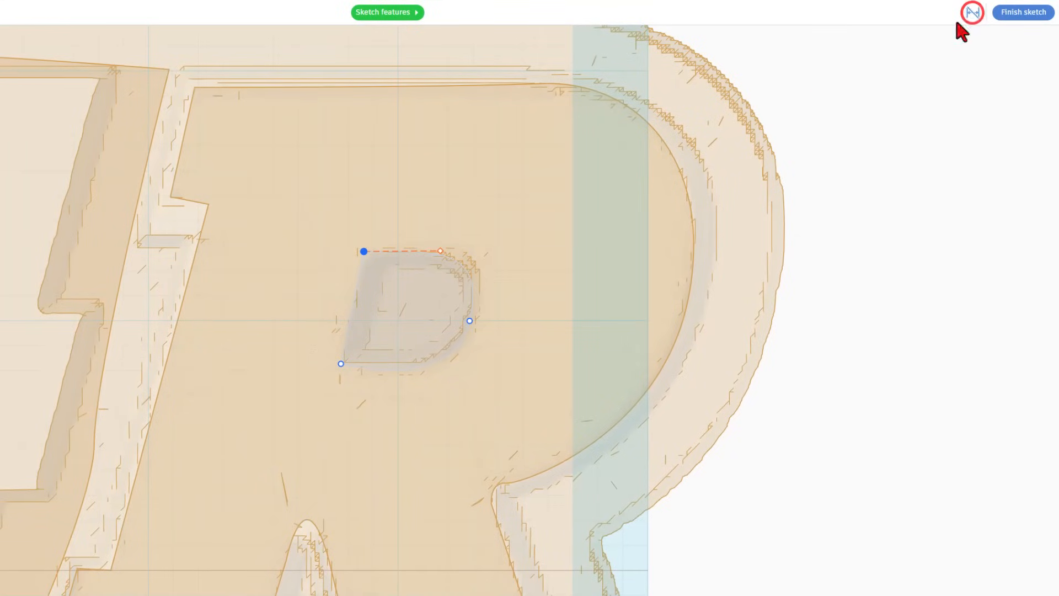
{"action": "left_click", "coordinate": [440, 251]}
{"action": "left_click", "coordinate": [469, 321]}
{"action": "left_click", "coordinate": [477, 318]}
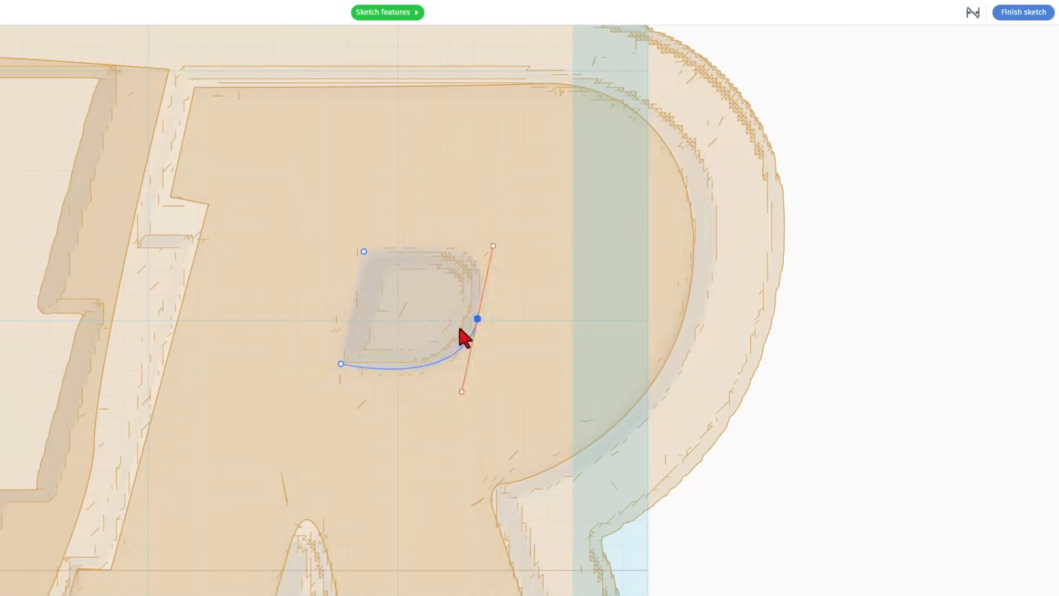
{"action": "left_click", "coordinate": [342, 363]}
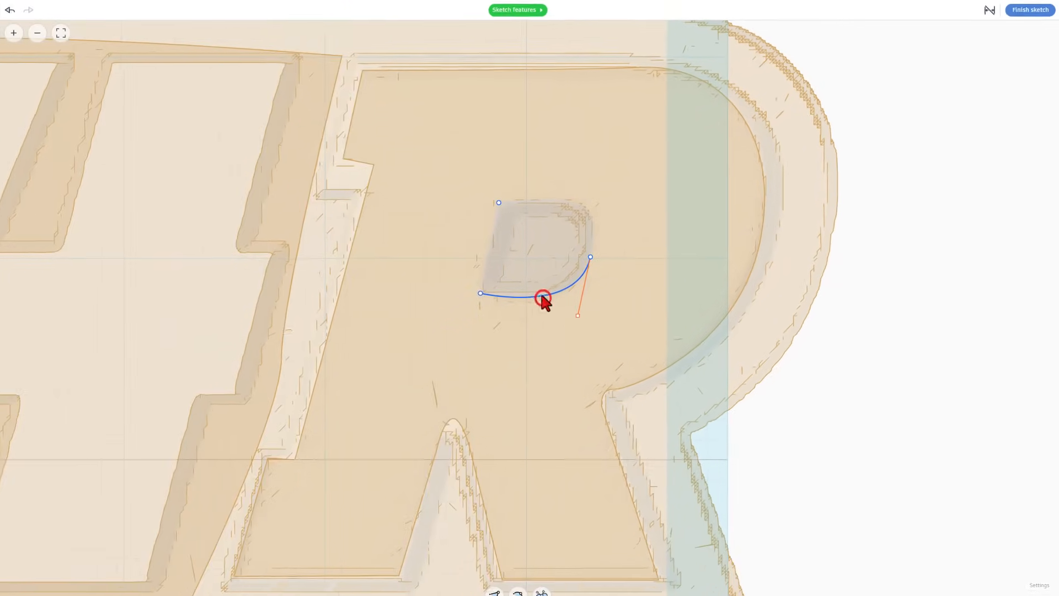
{"action": "key", "text": "ctrl+z"}
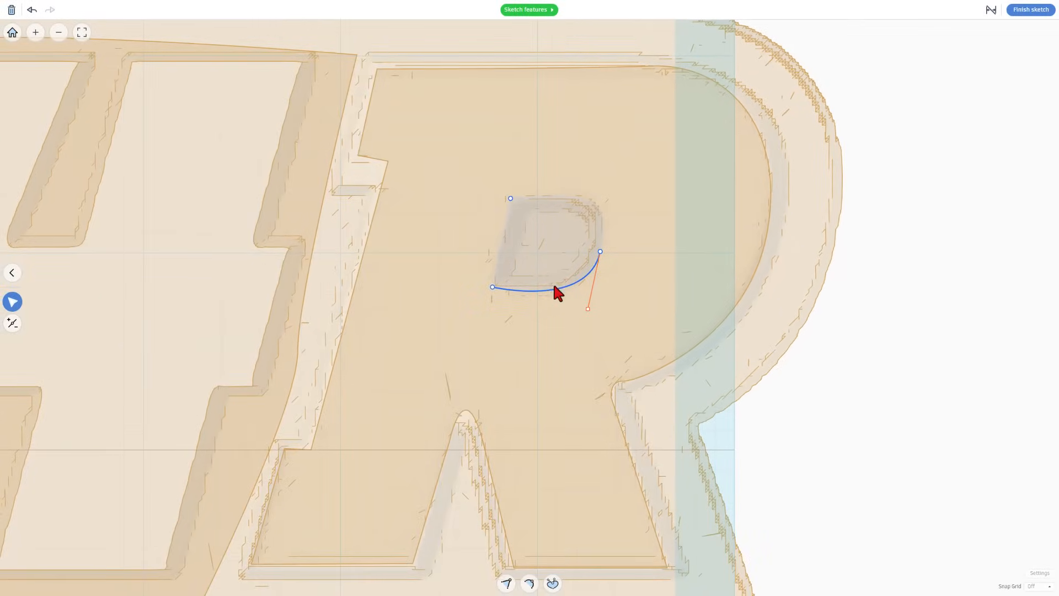
Add a point on the counter's bottom and turn the bottom segment into a straight line.
{"action": "left_click", "coordinate": [12, 323]}
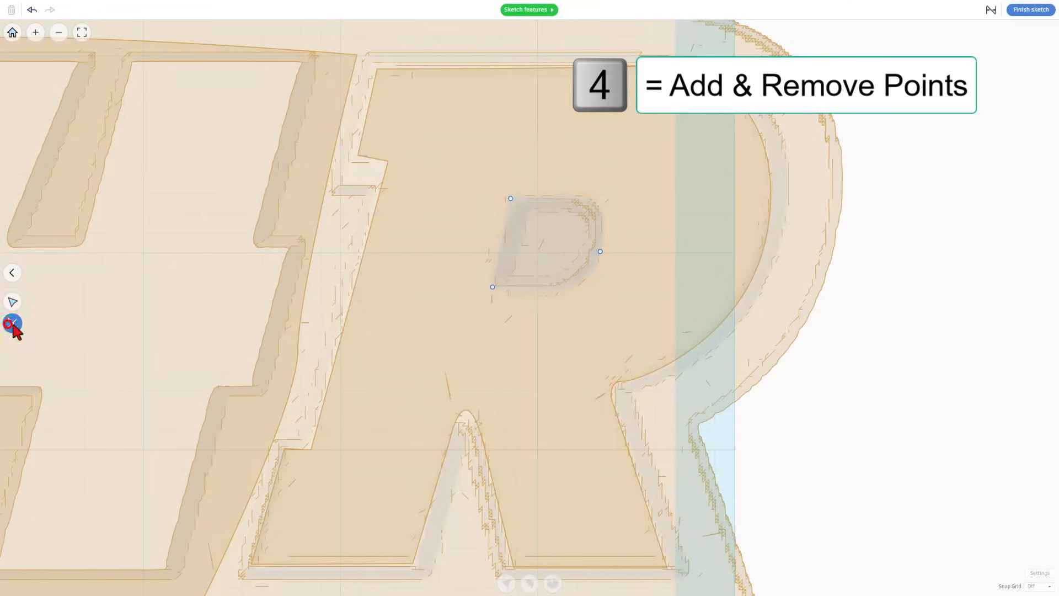
{"action": "left_click", "coordinate": [551, 288]}
{"action": "left_click", "coordinate": [12, 301]}
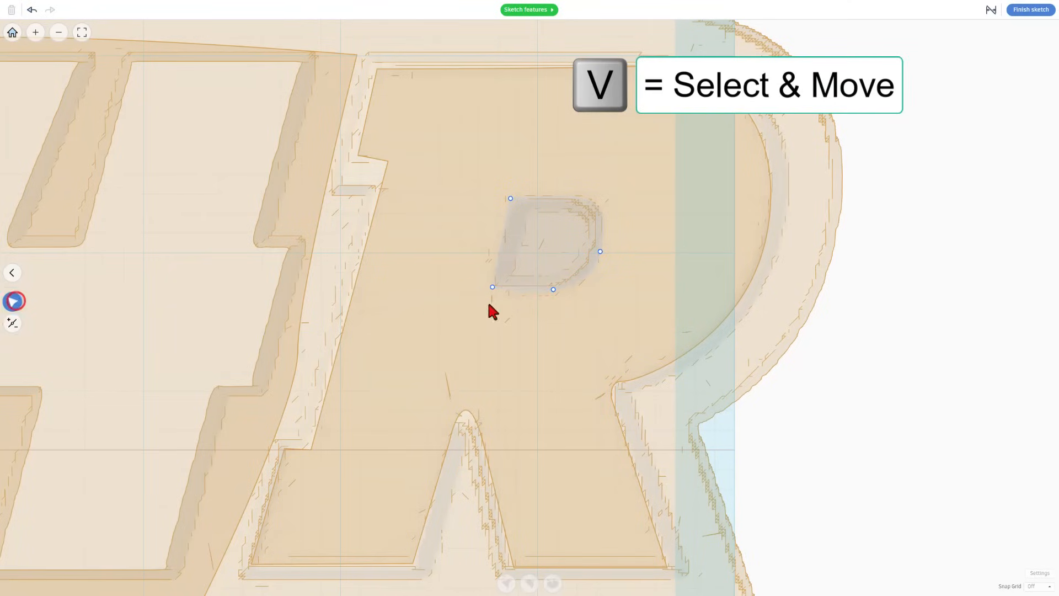
{"action": "left_click", "coordinate": [553, 289]}
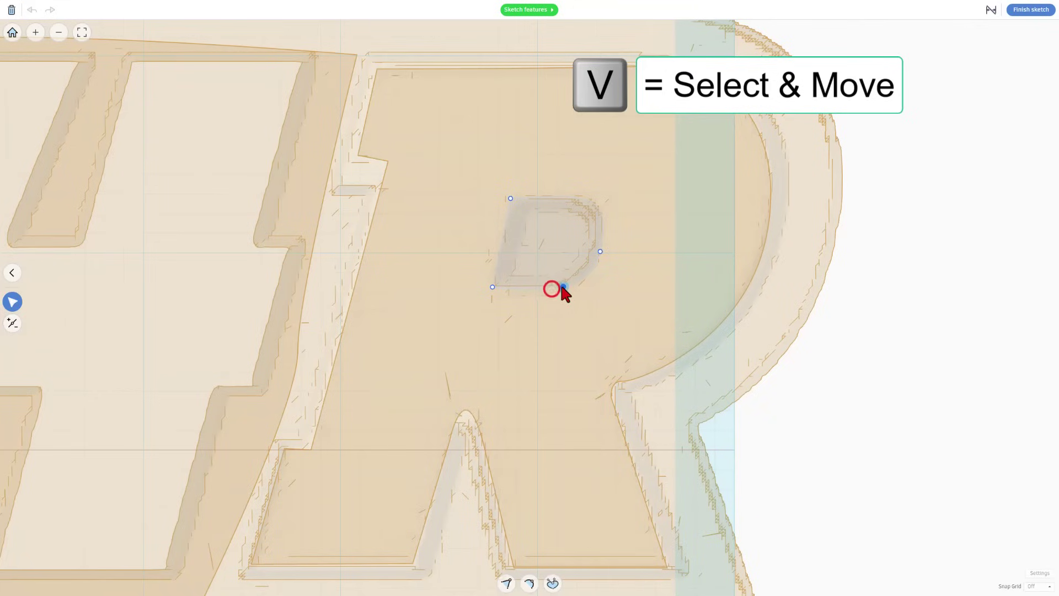
{"action": "left_click", "coordinate": [515, 290]}
{"action": "key", "text": "1"}
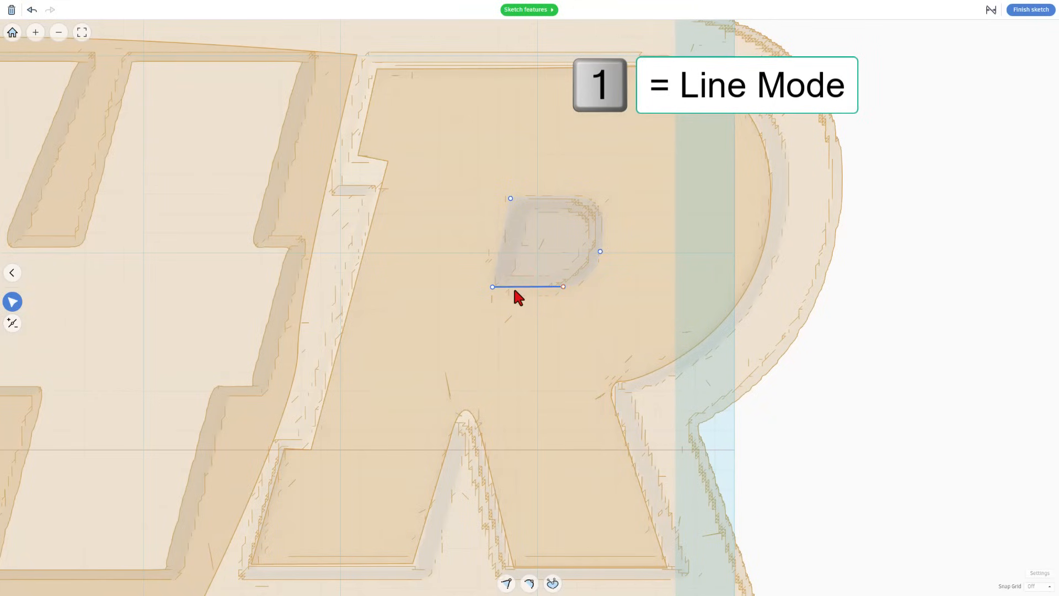
Add a point on the top edge, tighten the right-side curve handle, and finish the sketch.
{"action": "left_click", "coordinate": [553, 203]}
{"action": "key", "text": "4"}
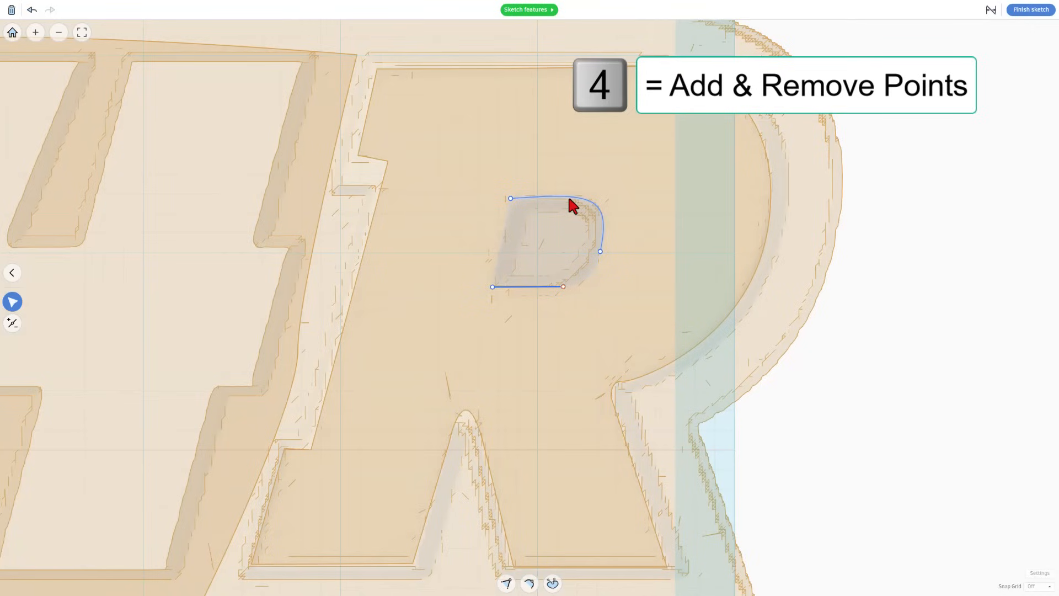
{"action": "left_click", "coordinate": [572, 201]}
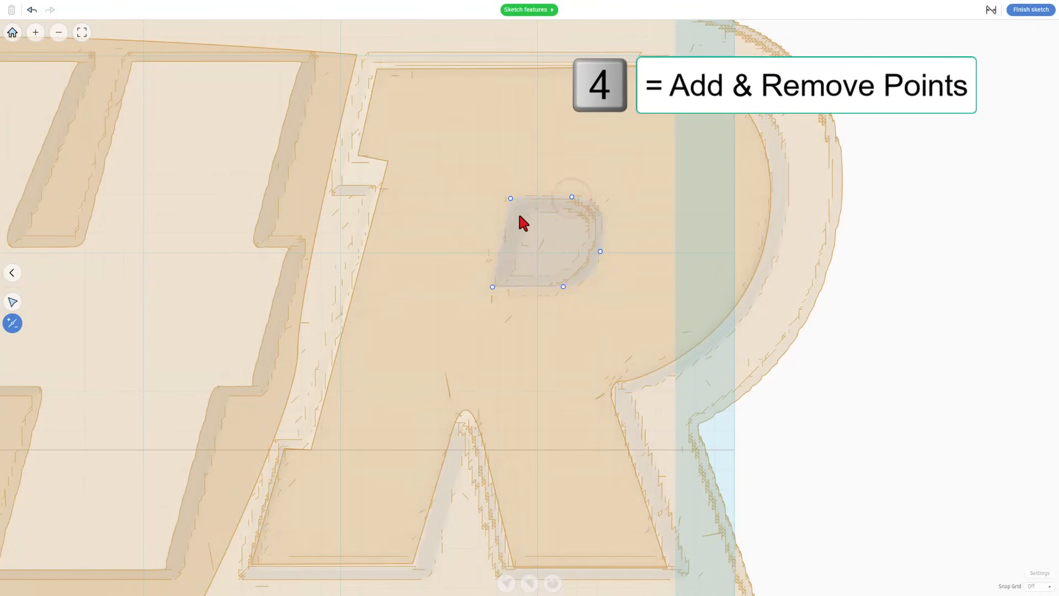
{"action": "key", "text": "v"}
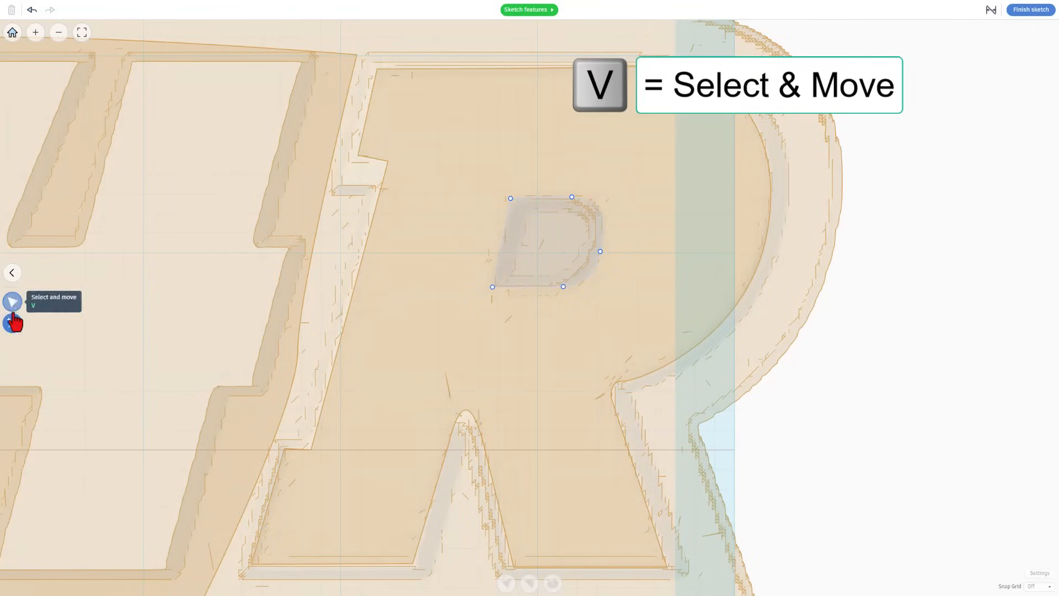
{"action": "left_click", "coordinate": [13, 303]}
{"action": "left_click", "coordinate": [552, 205]}
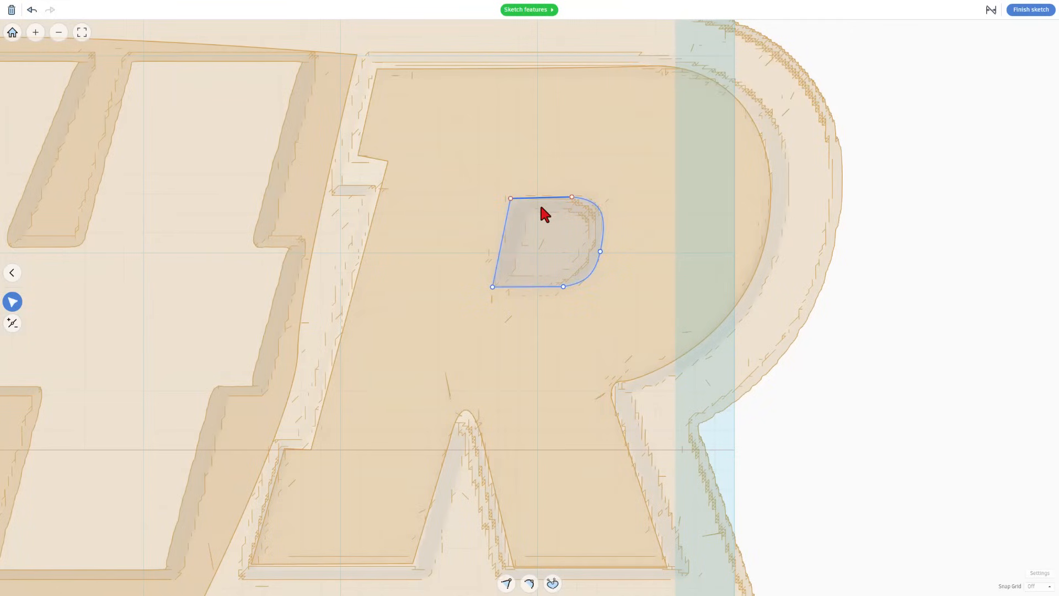
{"action": "left_click", "coordinate": [599, 252]}
{"action": "left_click_drag", "start_coordinate": [595, 278], "coordinate": [596, 275]}
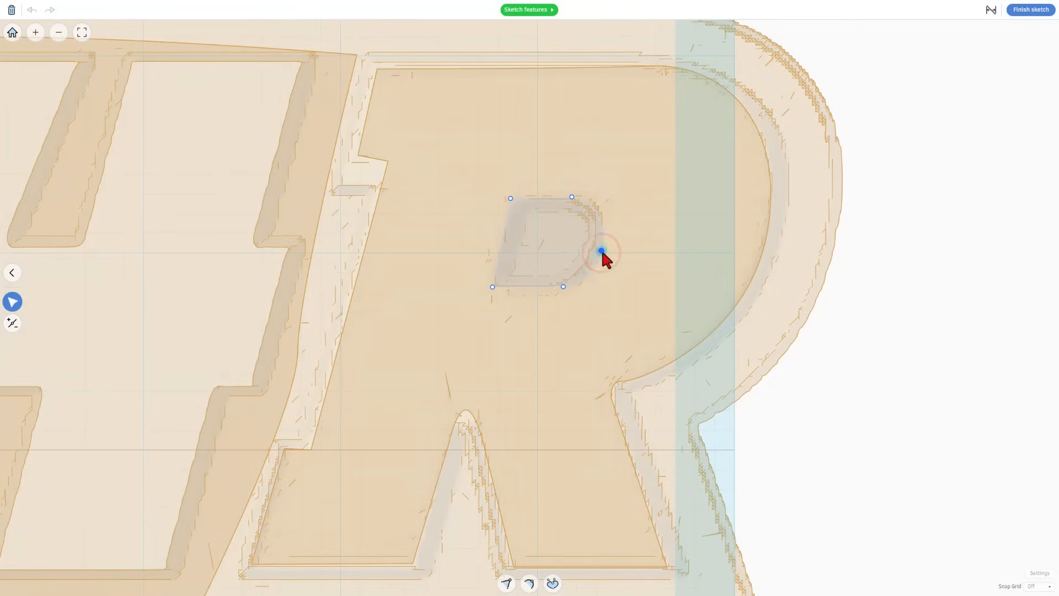
{"action": "left_click", "coordinate": [1031, 9]}
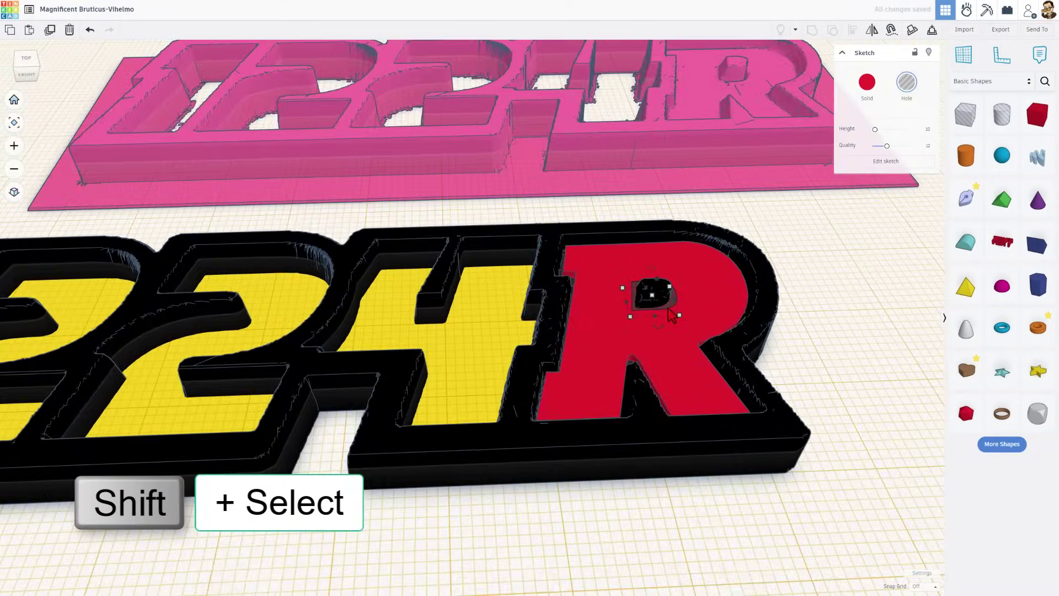
{"action": "scroll", "coordinate": [672, 317], "scroll_direction": "up", "scroll_amount": 2}
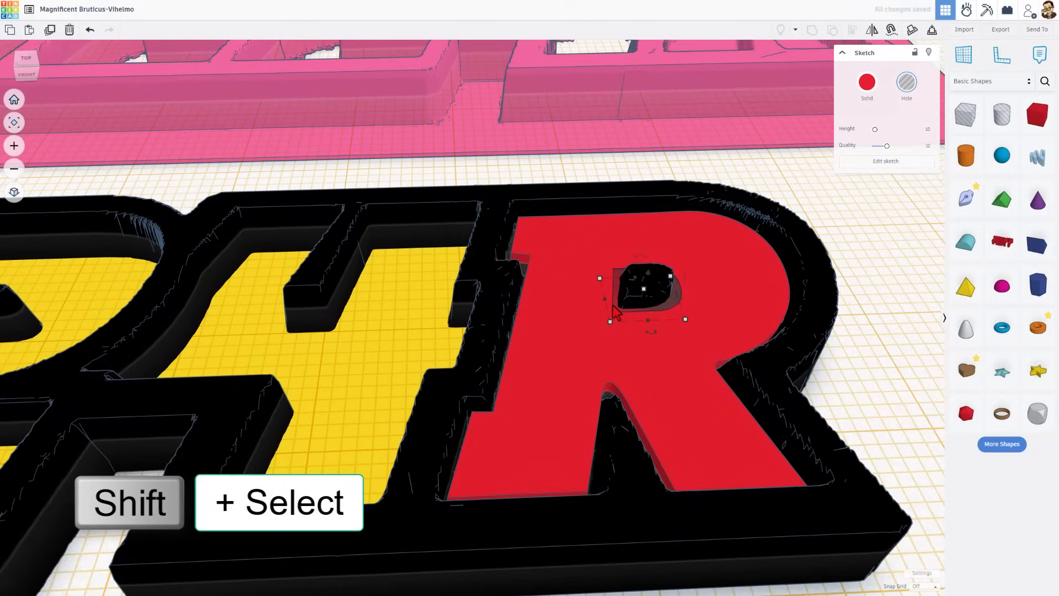
Group the hole with the red R (Ctrl+G) so the counter cuts through it.
{"action": "left_click", "coordinate": [565, 323], "text": "shift"}
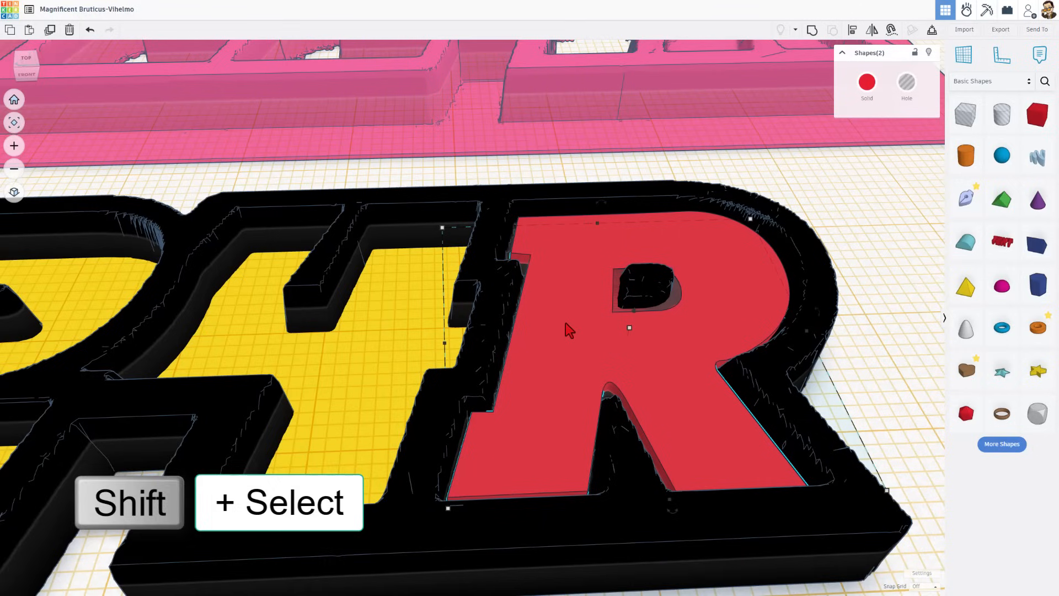
{"action": "key", "text": "ctrl+g"}
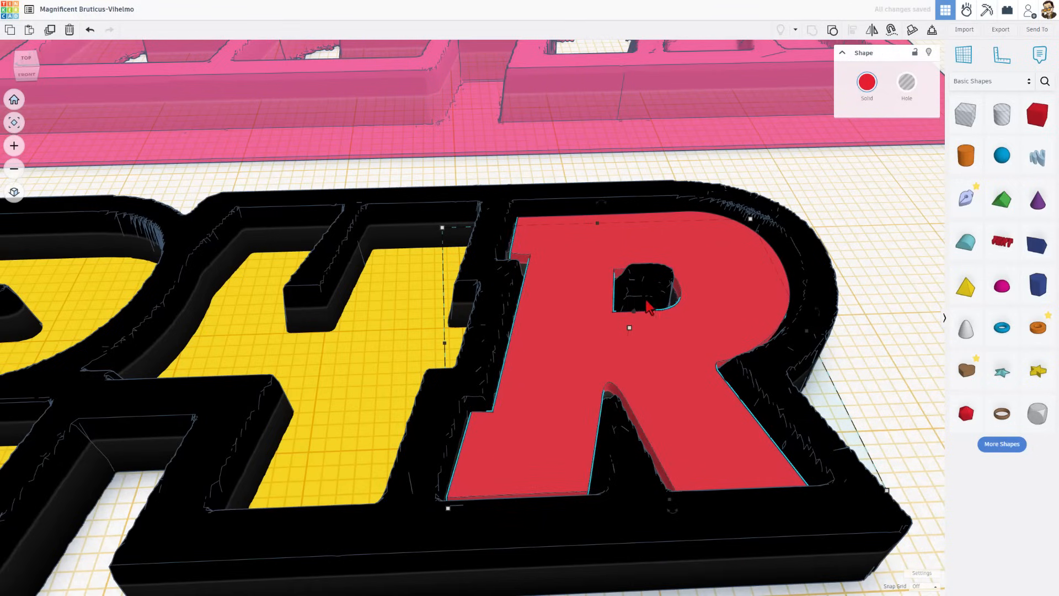
{"action": "scroll", "coordinate": [648, 307], "scroll_direction": "up", "scroll_amount": 5}
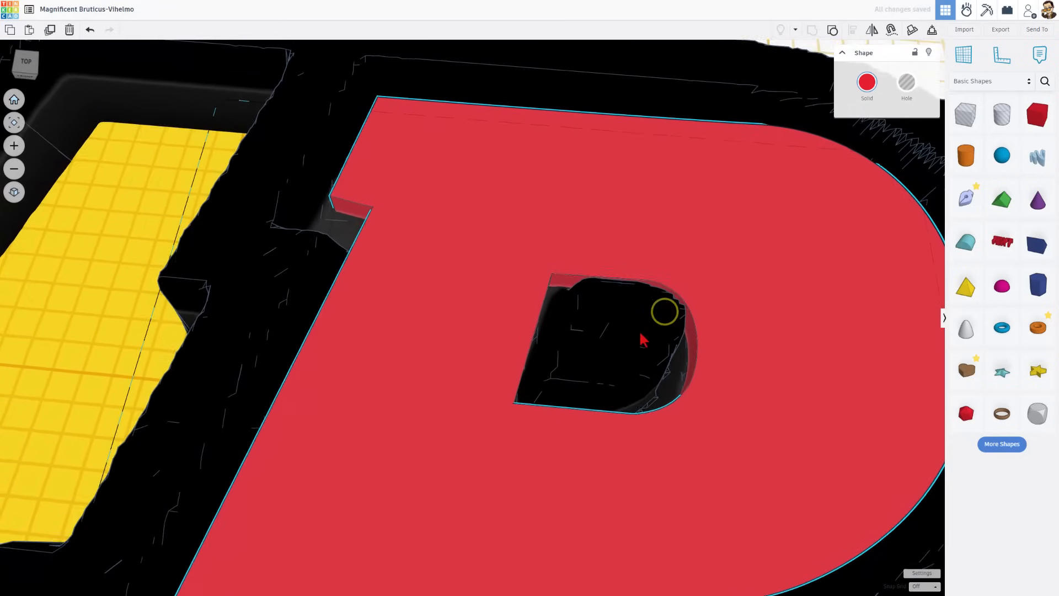
{"action": "scroll", "coordinate": [644, 340], "scroll_direction": "down", "scroll_amount": 5}
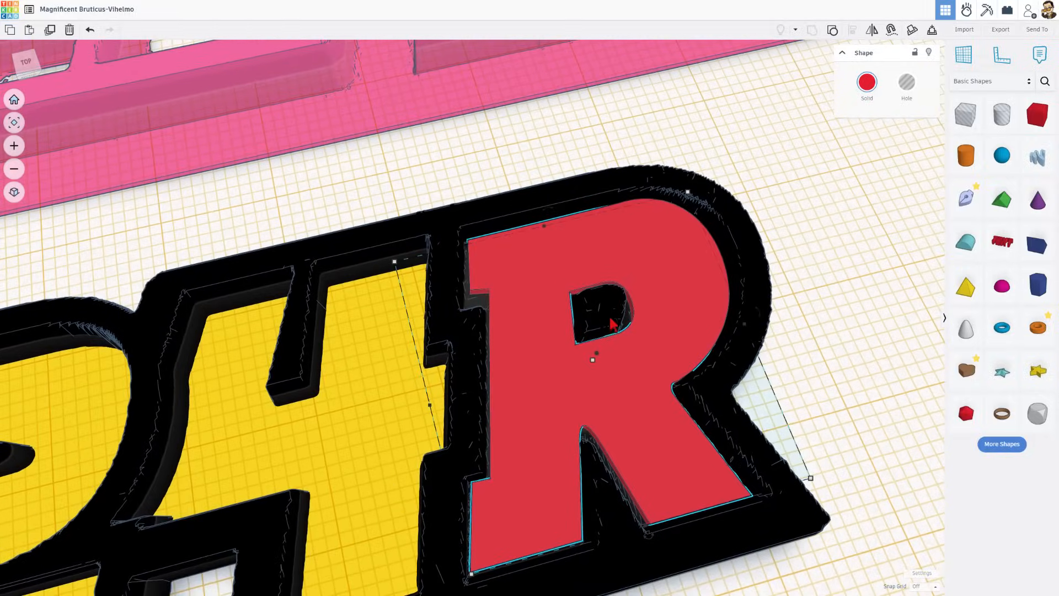
{"action": "left_click", "coordinate": [676, 300]}
Ungroup the R and its hole and reopen the R's sketch.
{"action": "left_click", "coordinate": [832, 31]}
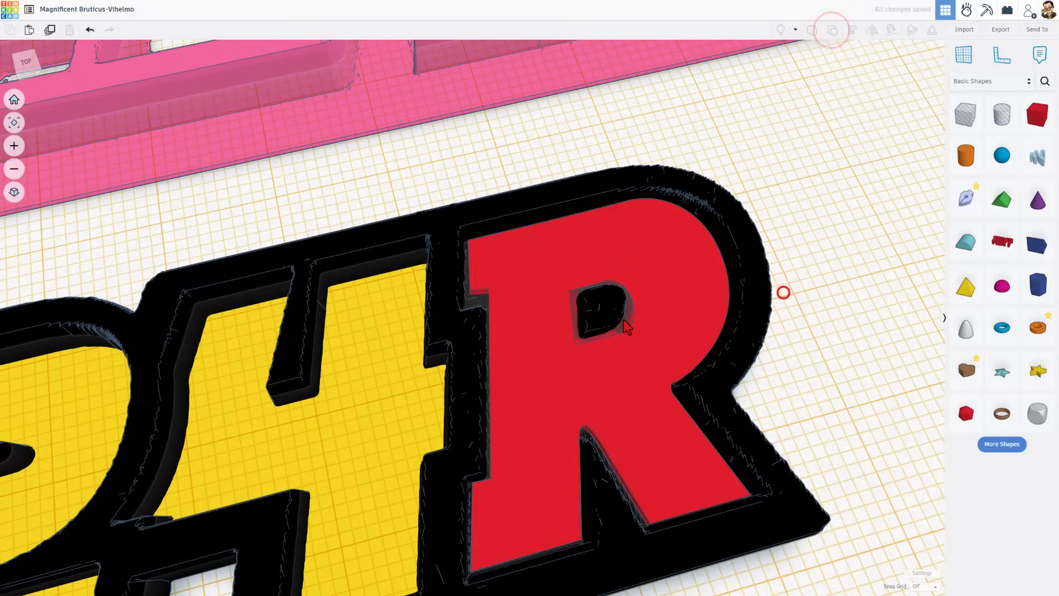
{"action": "left_click", "coordinate": [627, 328]}
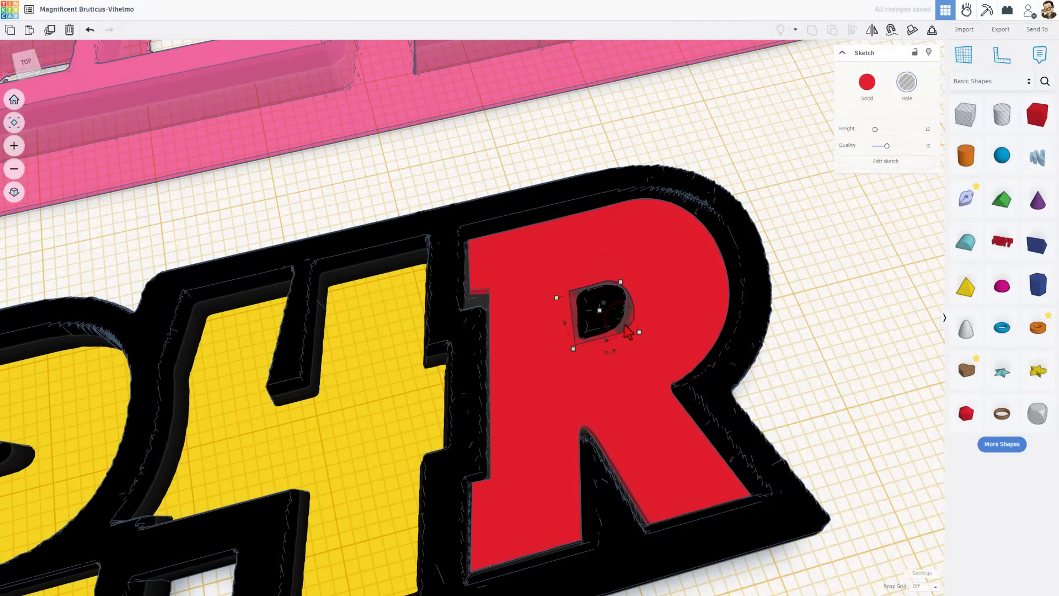
{"action": "left_click", "coordinate": [486, 296]}
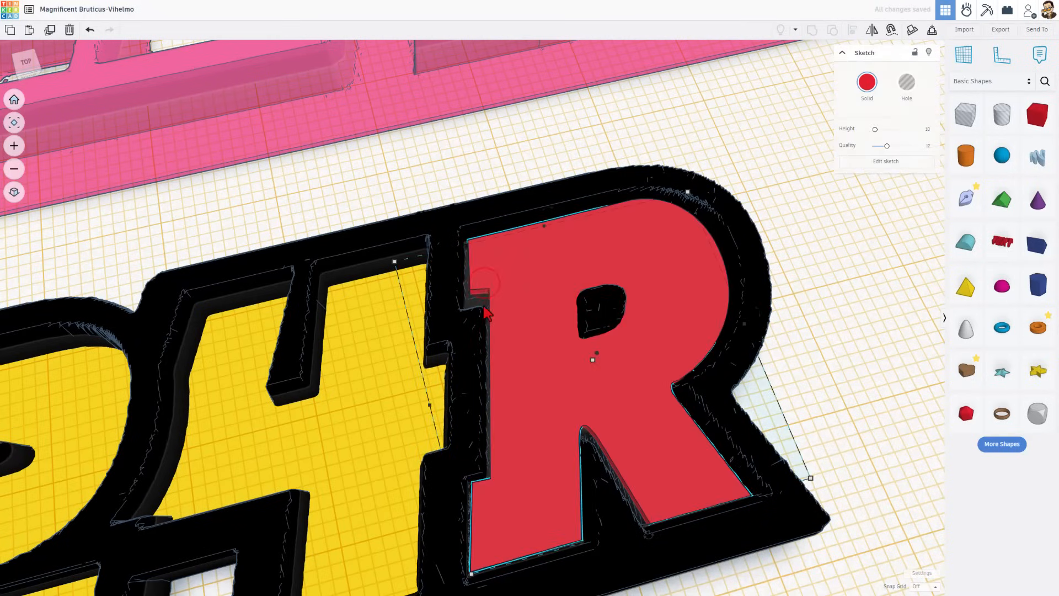
{"action": "right_click_drag", "start_coordinate": [507, 311], "coordinate": [513, 298]}
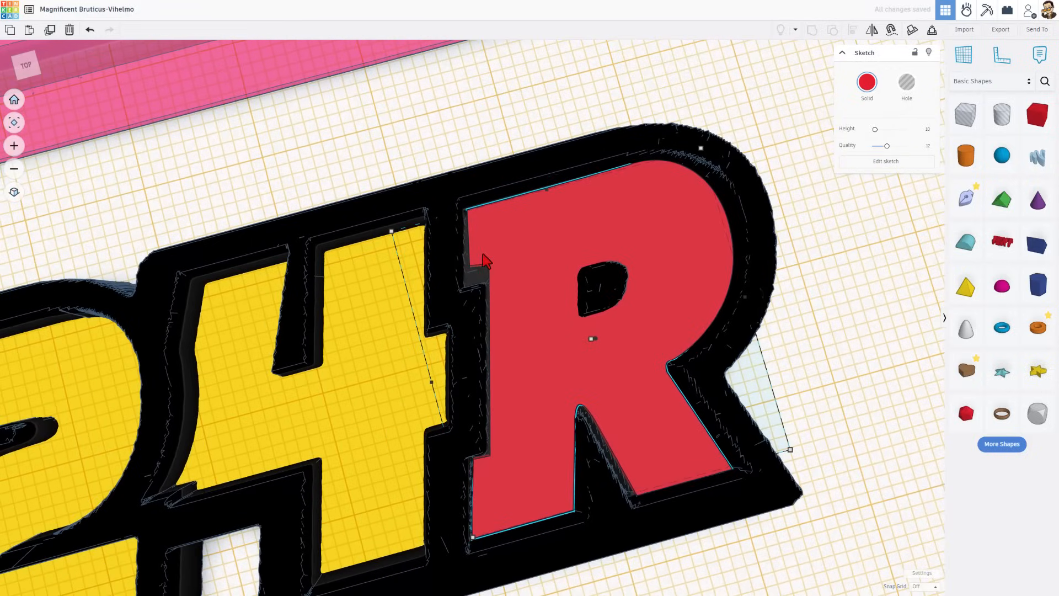
{"action": "double_click", "coordinate": [484, 260]}
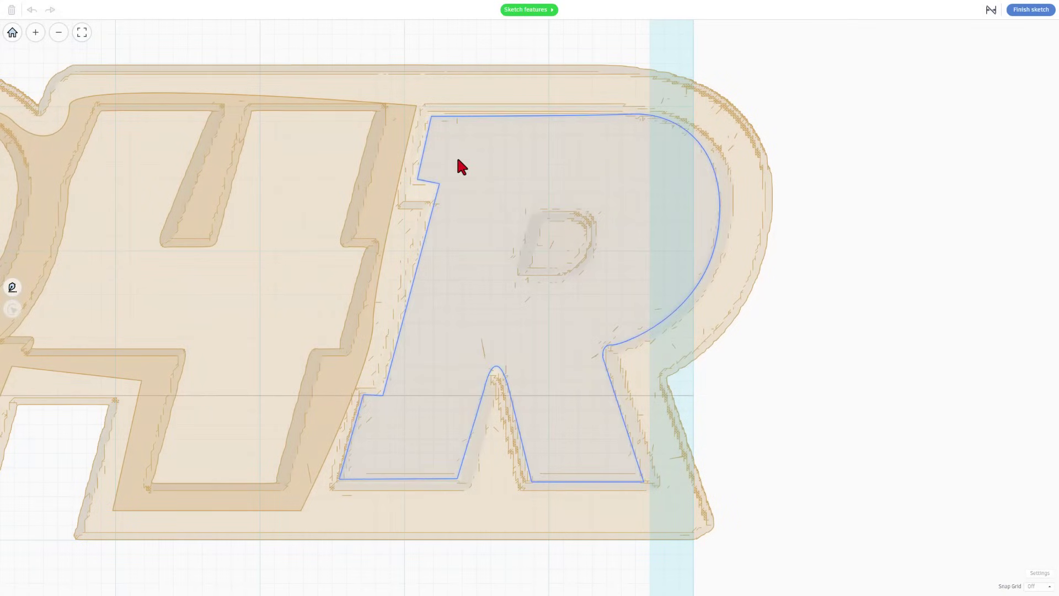
Move the R's upper-left notch point lower and finish the sketch.
{"action": "left_click", "coordinate": [456, 157]}
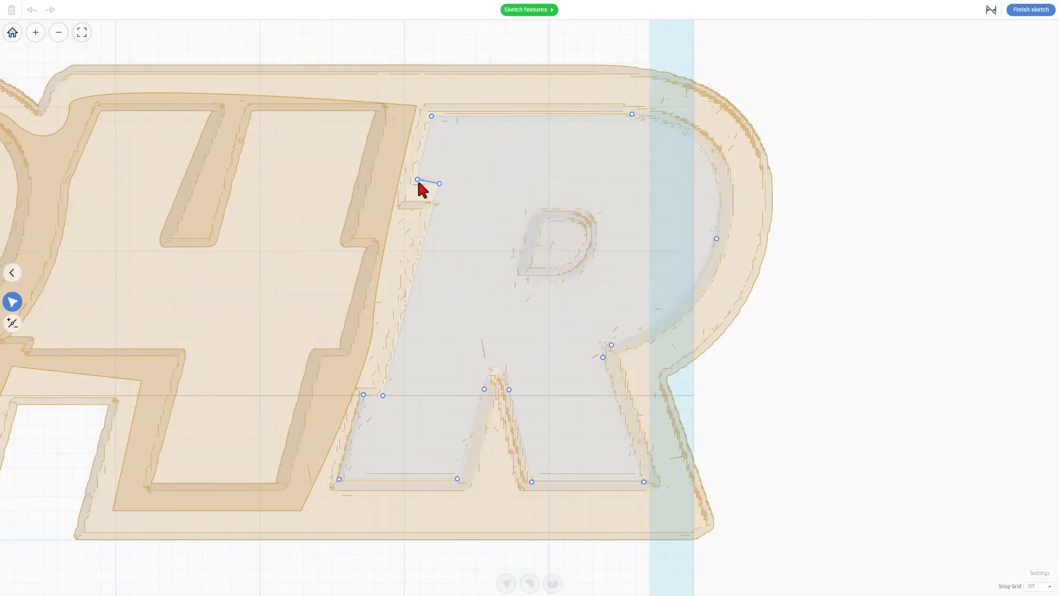
{"action": "left_click_drag", "start_coordinate": [419, 180], "coordinate": [432, 200]}
{"action": "left_click", "coordinate": [1026, 11]}
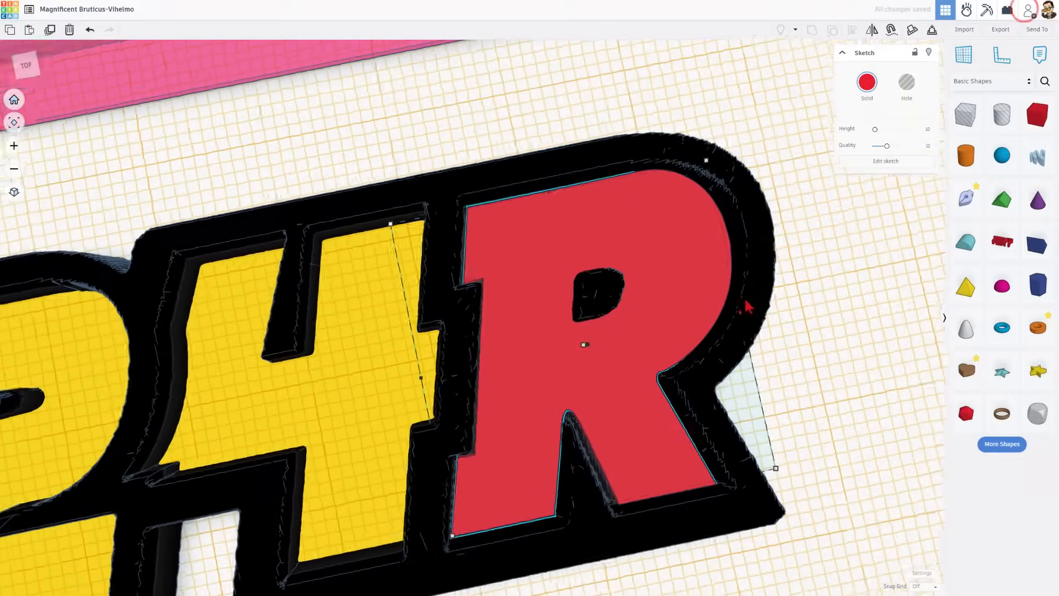
{"action": "scroll", "coordinate": [563, 310], "scroll_direction": "up", "scroll_amount": 3}
{"action": "scroll", "coordinate": [559, 271], "scroll_direction": "up", "scroll_amount": 4}
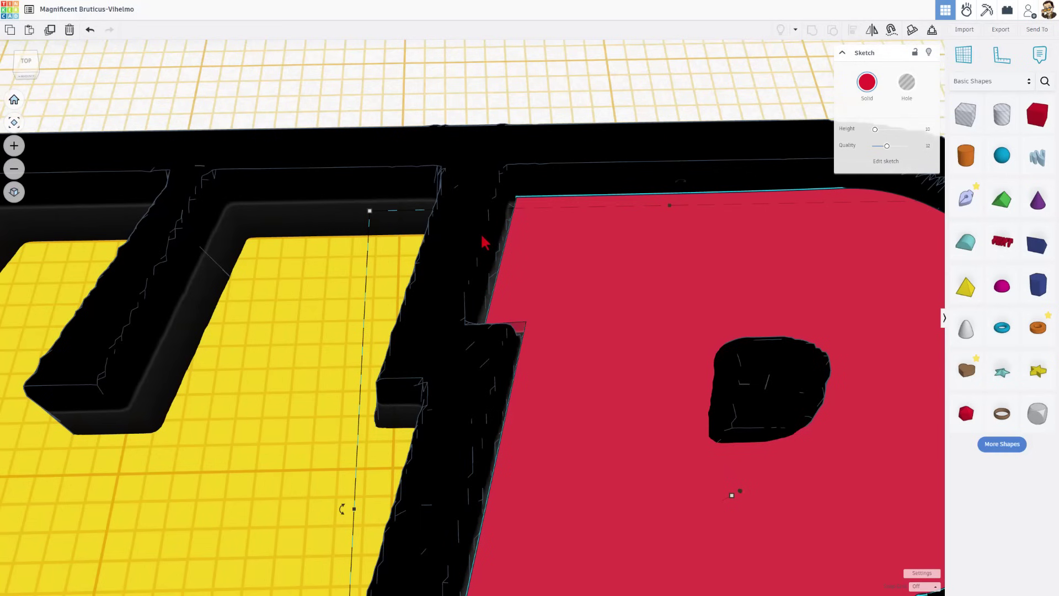
Refine the R's left notch, bottom-left corner and leg arc in its sketch, then finish.
{"action": "double_click", "coordinate": [591, 262]}
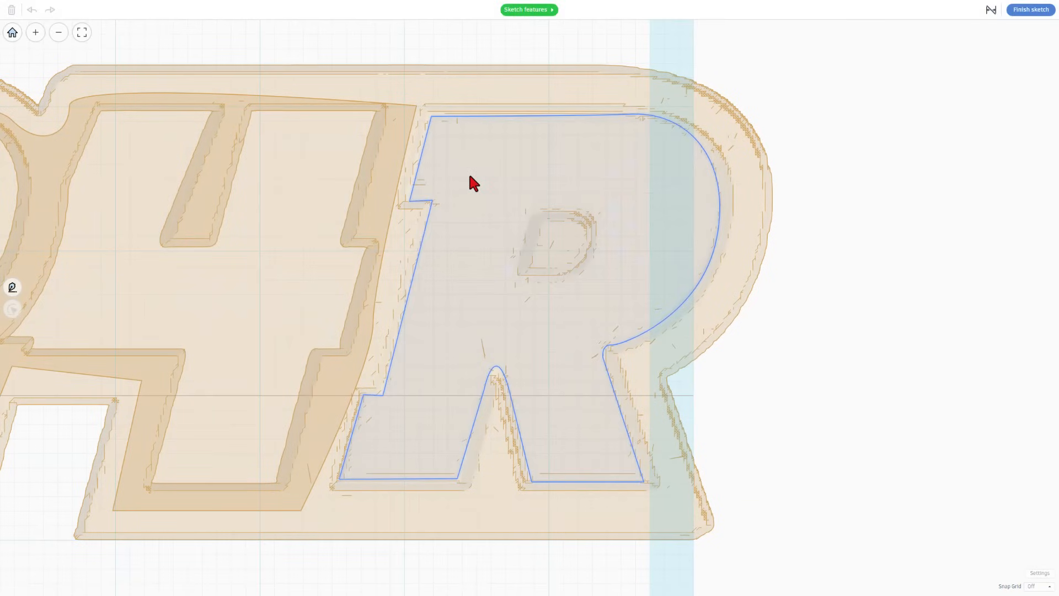
{"action": "double_click", "coordinate": [425, 150]}
{"action": "left_click", "coordinate": [425, 154]}
{"action": "left_click", "coordinate": [422, 246]}
{"action": "left_click", "coordinate": [427, 202]}
{"action": "left_click", "coordinate": [364, 396]}
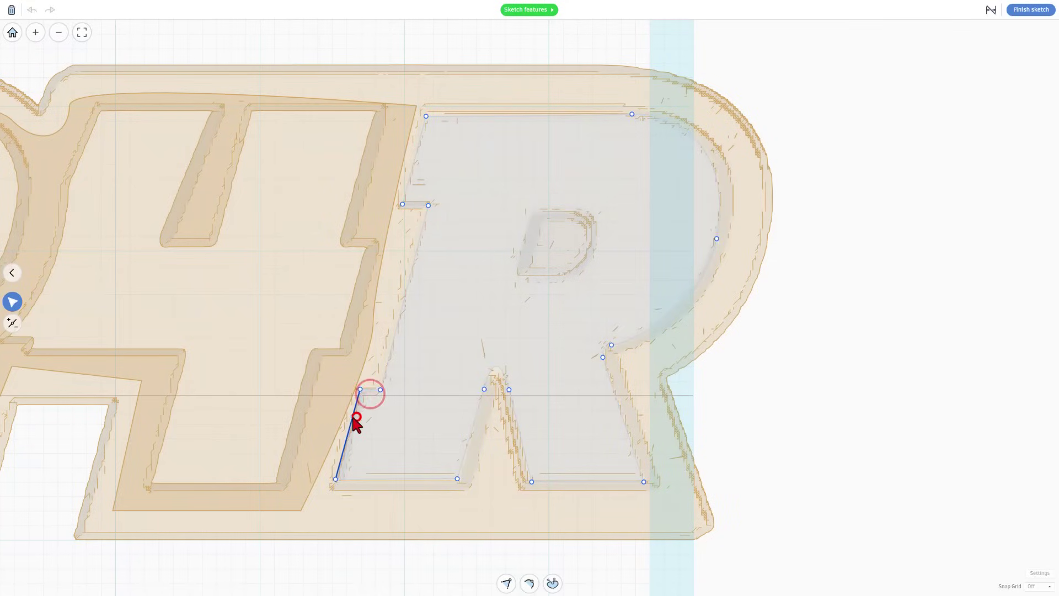
{"action": "left_click", "coordinate": [381, 482]}
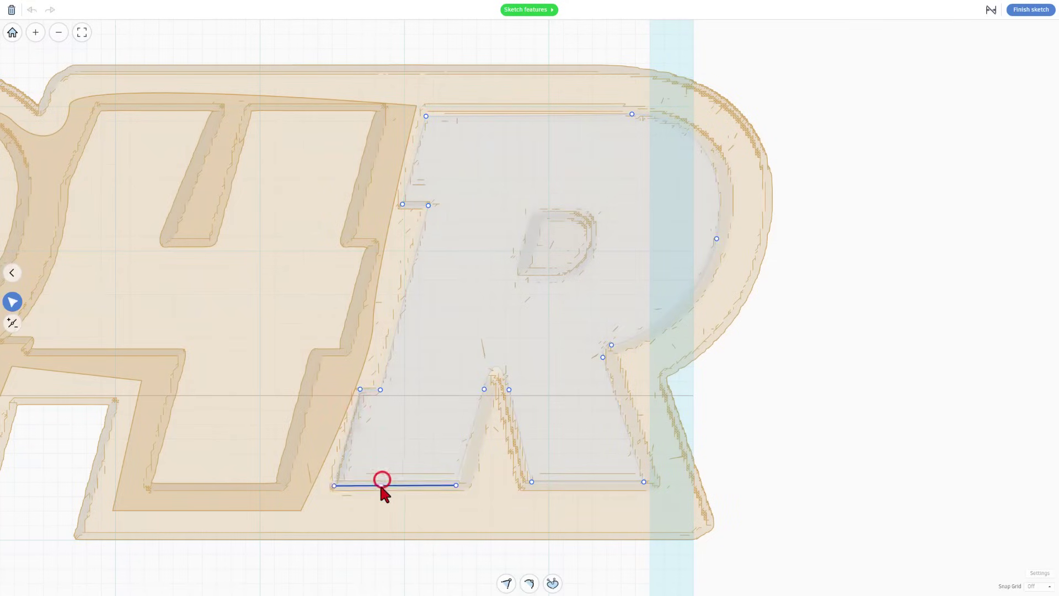
{"action": "left_click", "coordinate": [497, 382]}
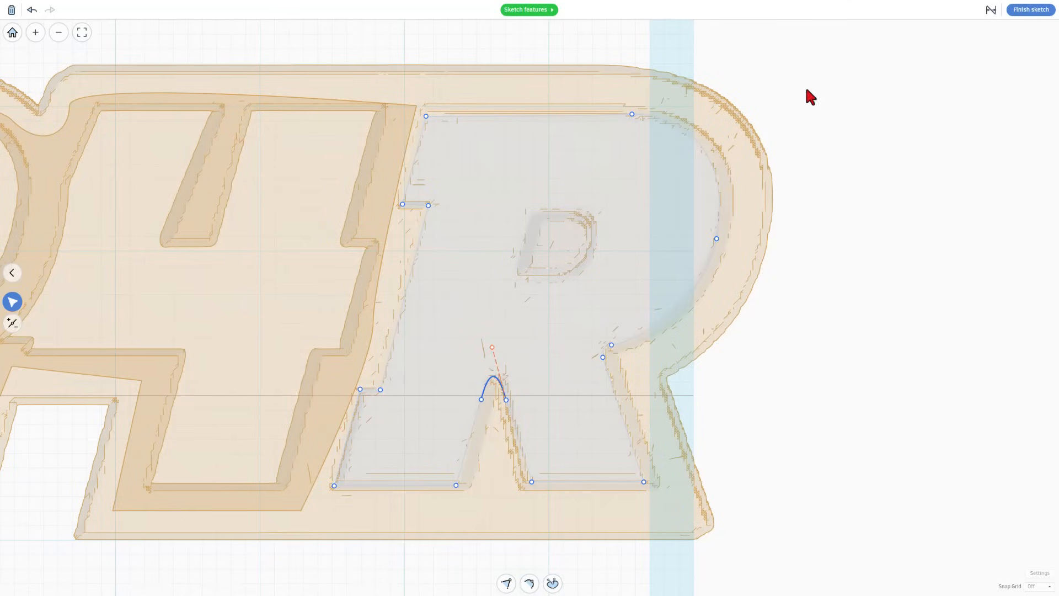
{"action": "left_click", "coordinate": [1030, 9]}
Orbit out to view the whole 1224R logo and briefly recheck the R's outline.
{"action": "middle_click_drag", "start_coordinate": [675, 234], "coordinate": [665, 251]}
{"action": "scroll", "coordinate": [666, 250], "scroll_direction": "down", "scroll_amount": 3}
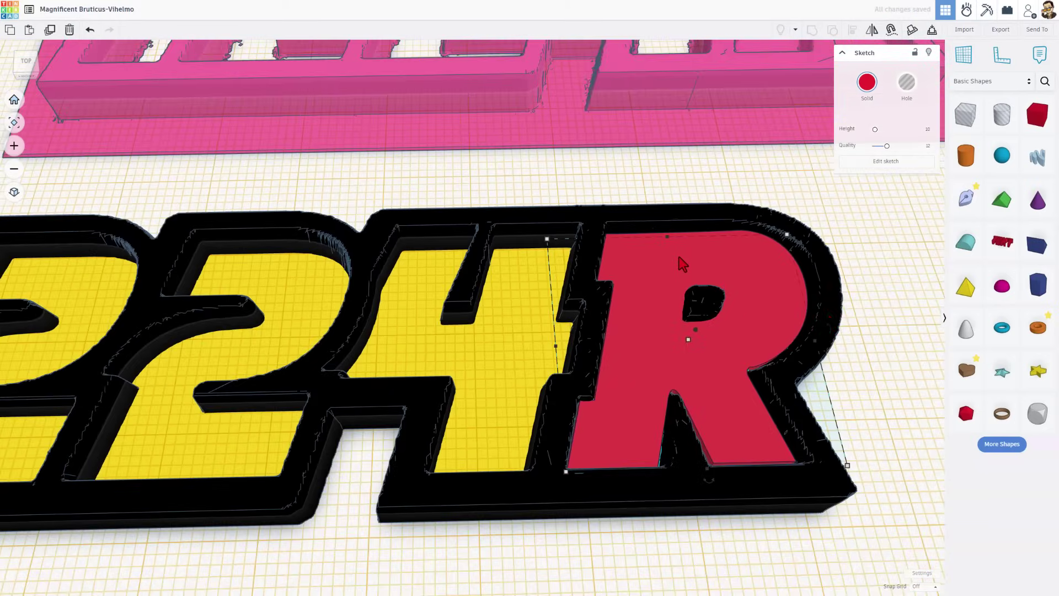
{"action": "left_click", "coordinate": [915, 280]}
{"action": "right_click_drag", "start_coordinate": [912, 280], "coordinate": [930, 251]}
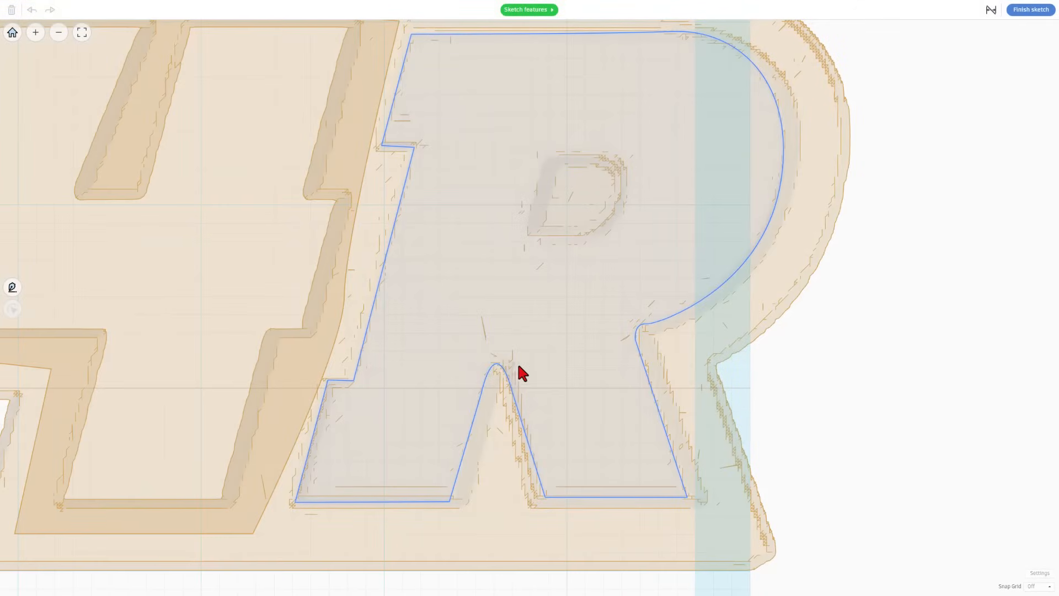
{"action": "left_click", "coordinate": [534, 356]}
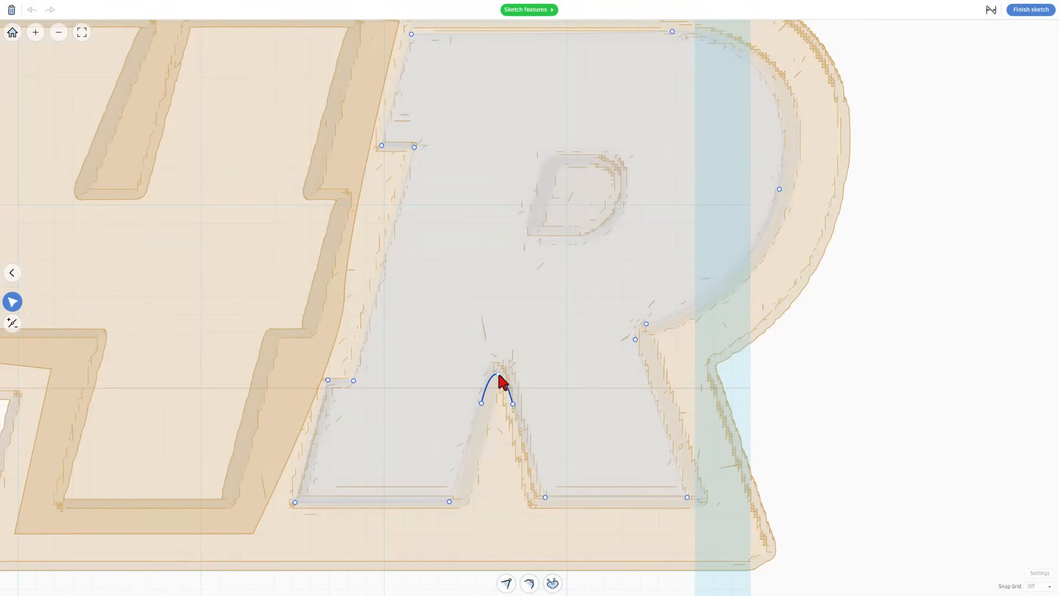
{"action": "left_click", "coordinate": [1031, 9]}
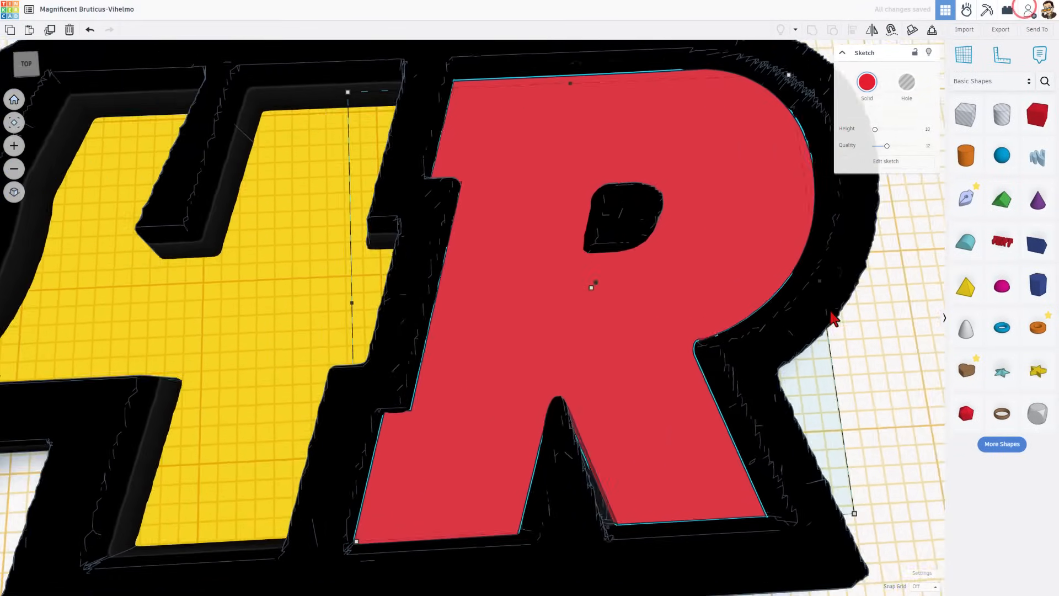
{"action": "scroll", "coordinate": [666, 413], "scroll_direction": "down", "scroll_amount": 5}
Place a workplane and orbit out to see the whole model.
{"action": "key", "text": "w"}
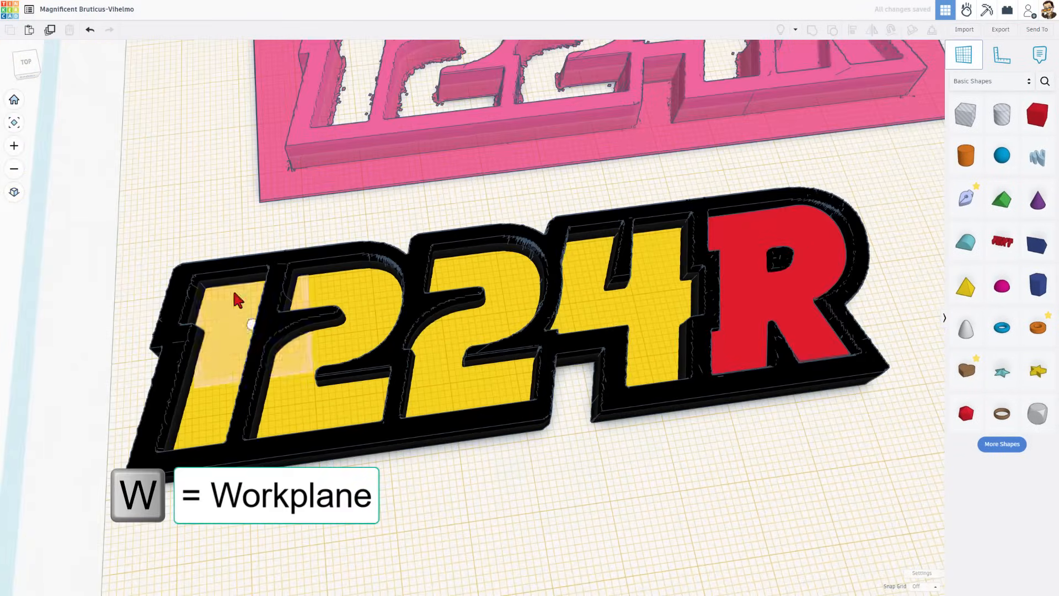
{"action": "left_click", "coordinate": [108, 230]}
{"action": "right_click_drag", "start_coordinate": [184, 258], "coordinate": [160, 135]}
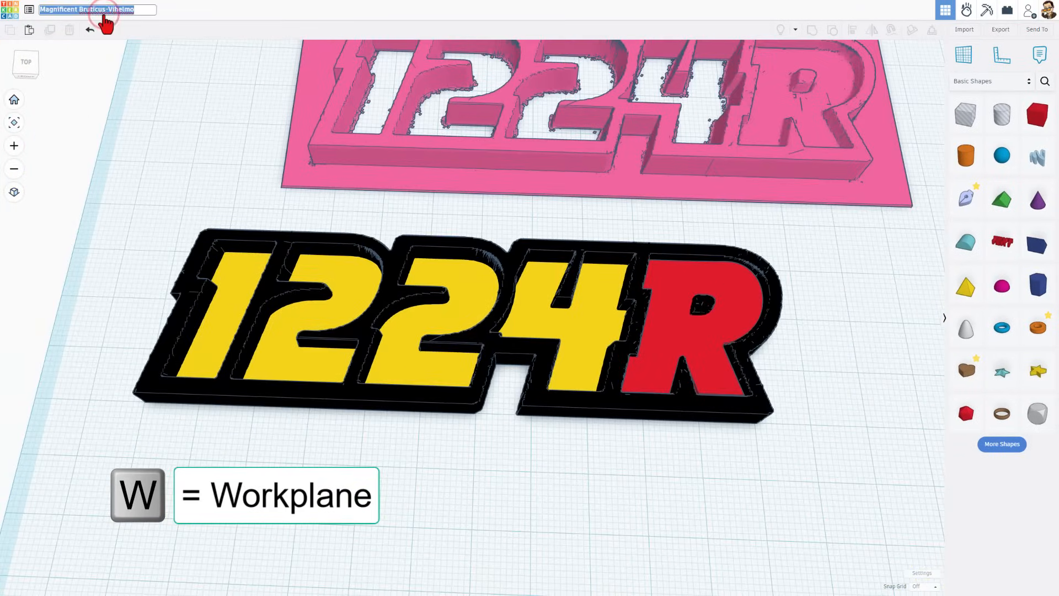
{"action": "type", "text": "1224r"}
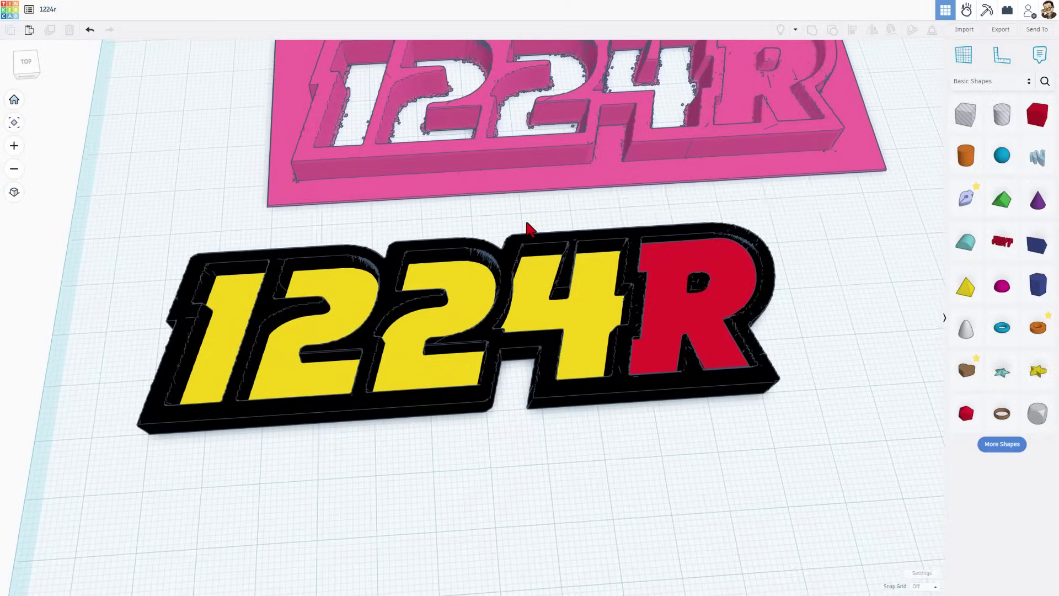
{"action": "right_click_drag", "start_coordinate": [529, 249], "coordinate": [451, 286]}
{"action": "right_click_drag", "start_coordinate": [615, 268], "coordinate": [608, 257]}
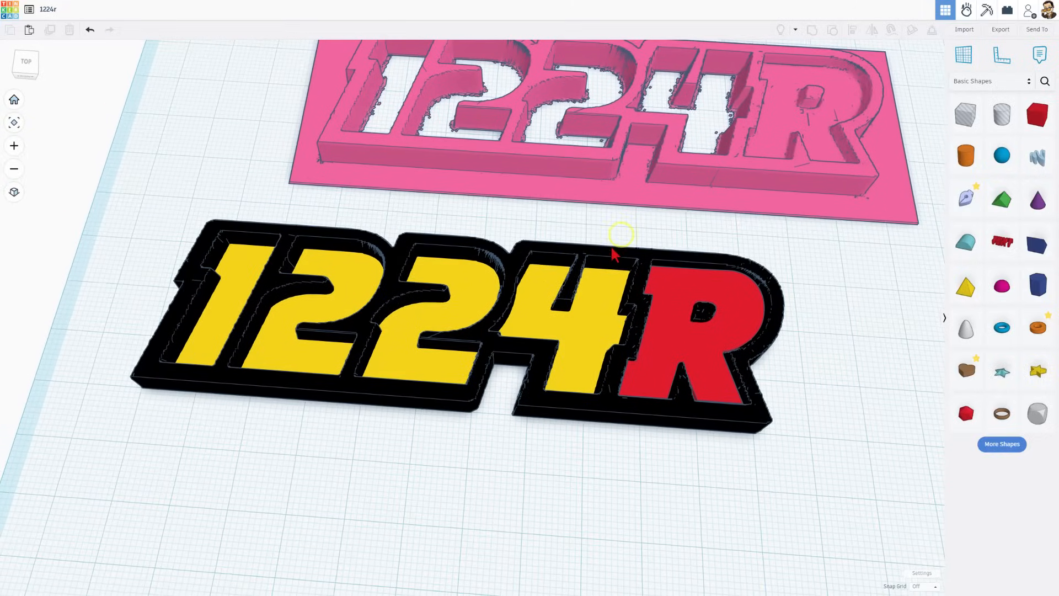
Export the black base as an STL of the selected shape and save it.
{"action": "left_click", "coordinate": [604, 253]}
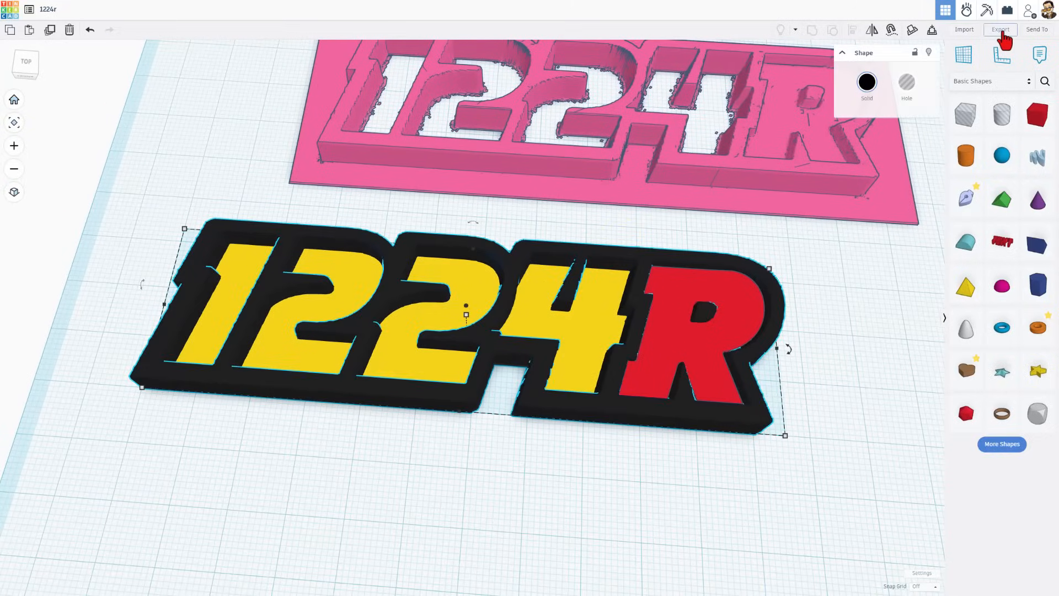
{"action": "left_click", "coordinate": [1001, 28]}
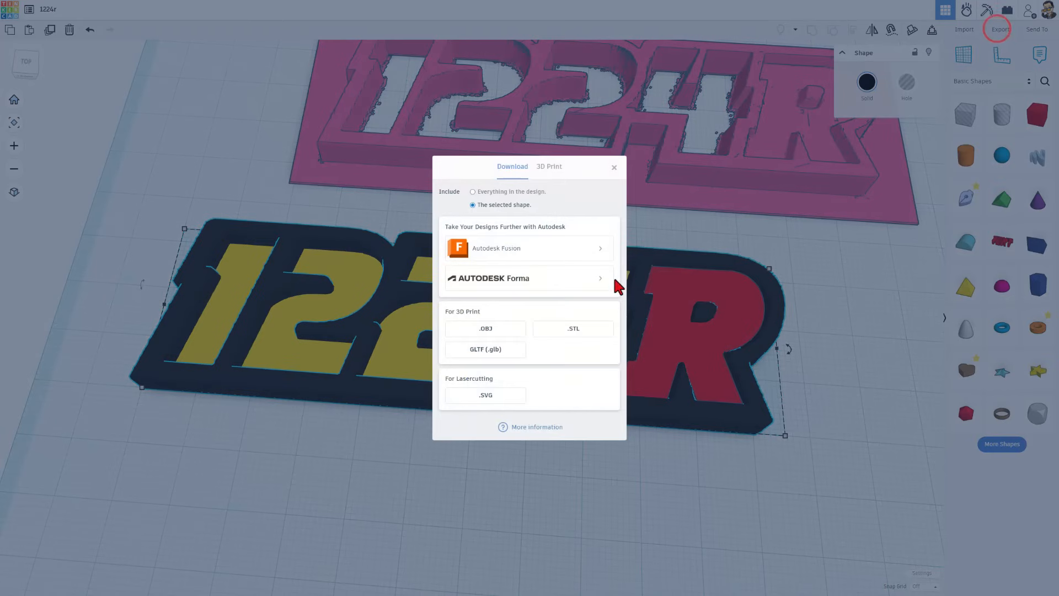
{"action": "left_click", "coordinate": [580, 327]}
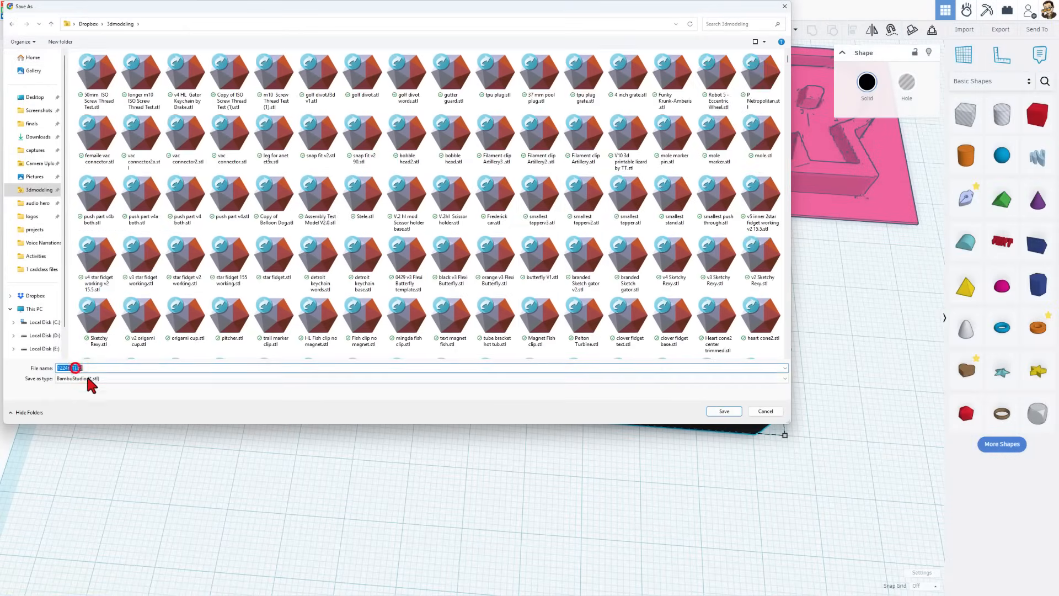
{"action": "left_click", "coordinate": [70, 368]}
{"action": "left_click", "coordinate": [75, 368]}
{"action": "type", "text": "black"}
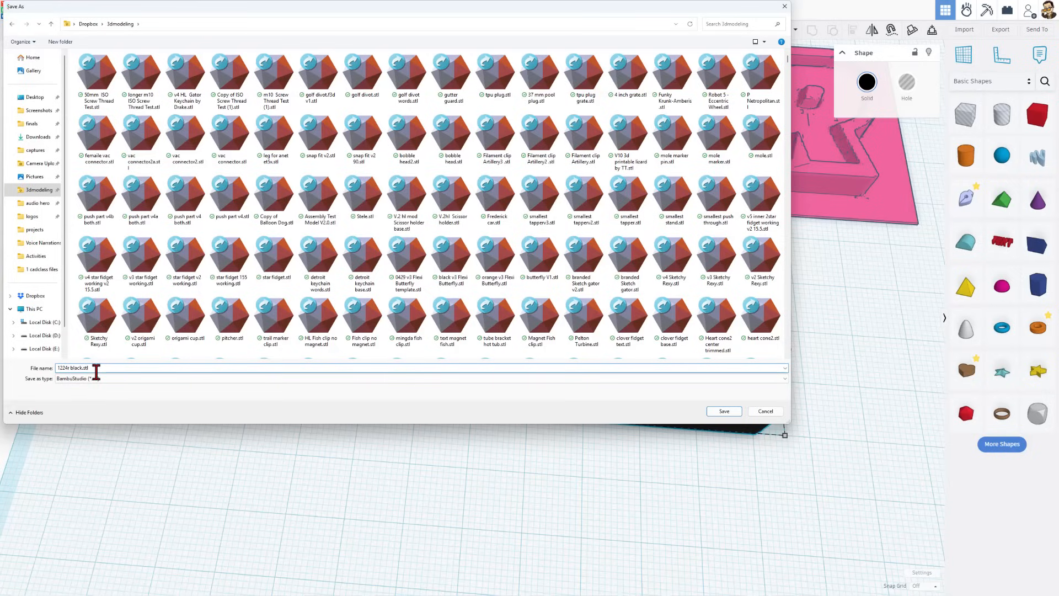
{"action": "key", "text": "Return"}
Export the yellow numbers and the red R as separate STL files.
{"action": "left_click", "coordinate": [96, 372]}
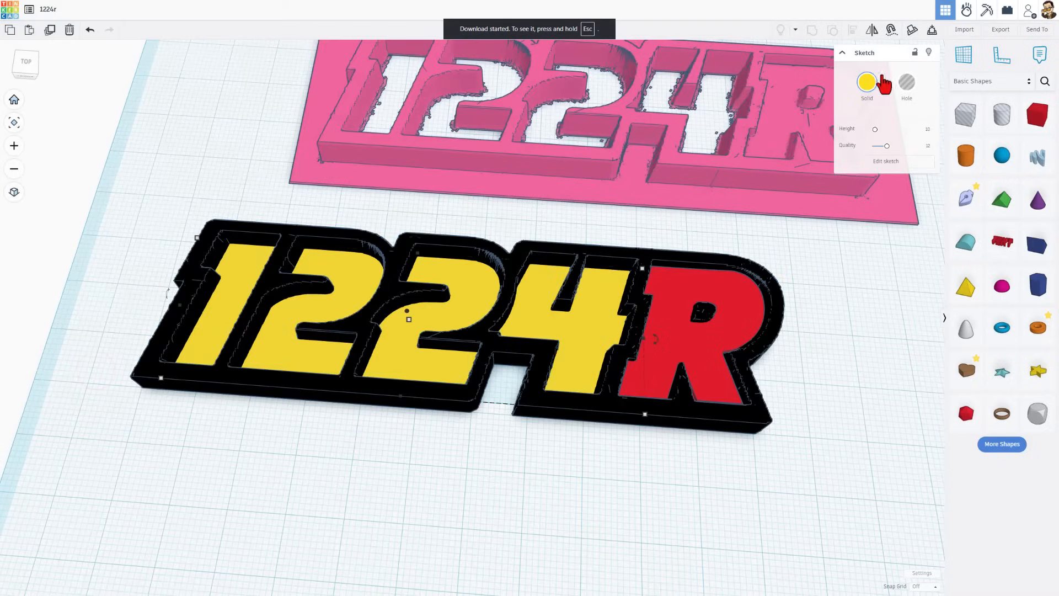
{"action": "left_click", "coordinate": [1001, 29]}
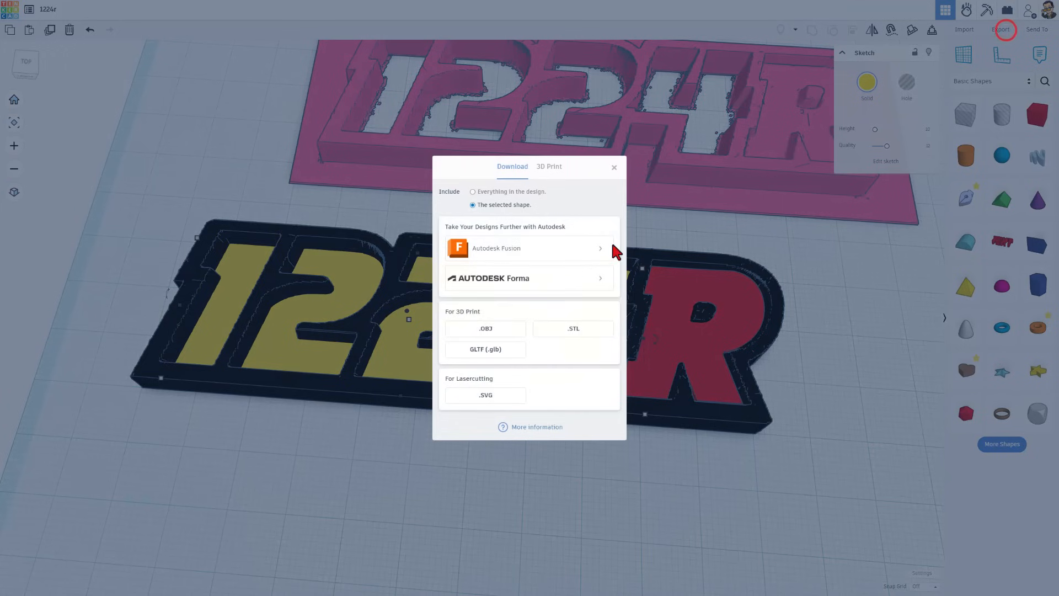
{"action": "left_click", "coordinate": [576, 333]}
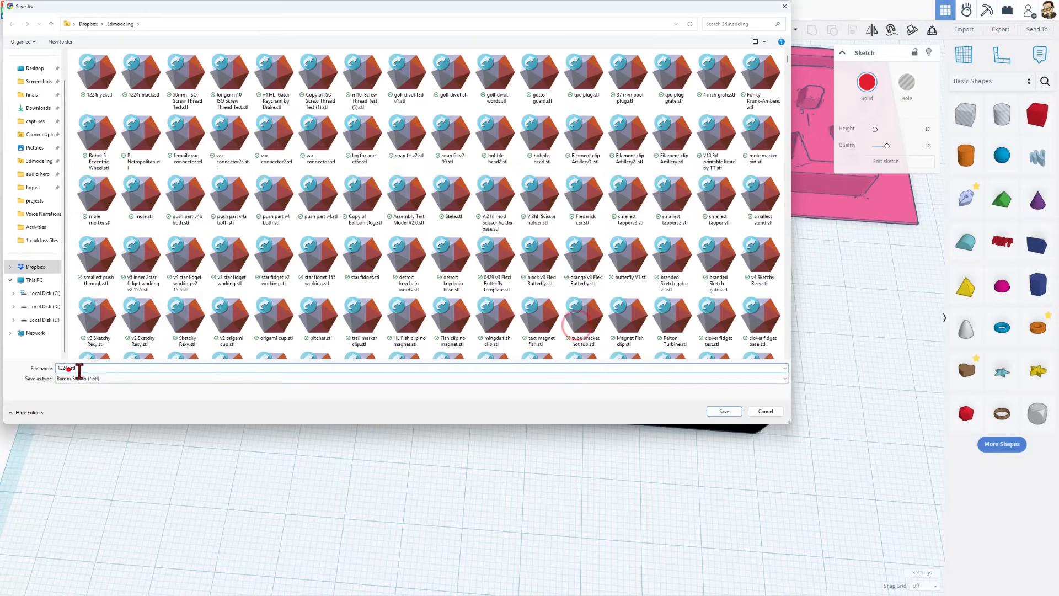
{"action": "left_click", "coordinate": [724, 410]}
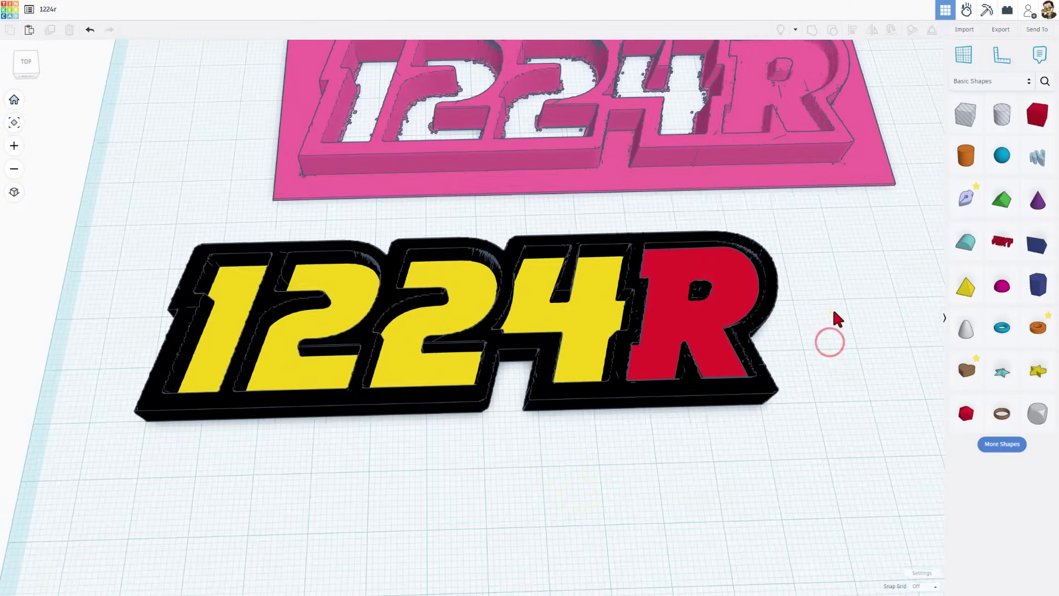
{"action": "left_click", "coordinate": [833, 305]}
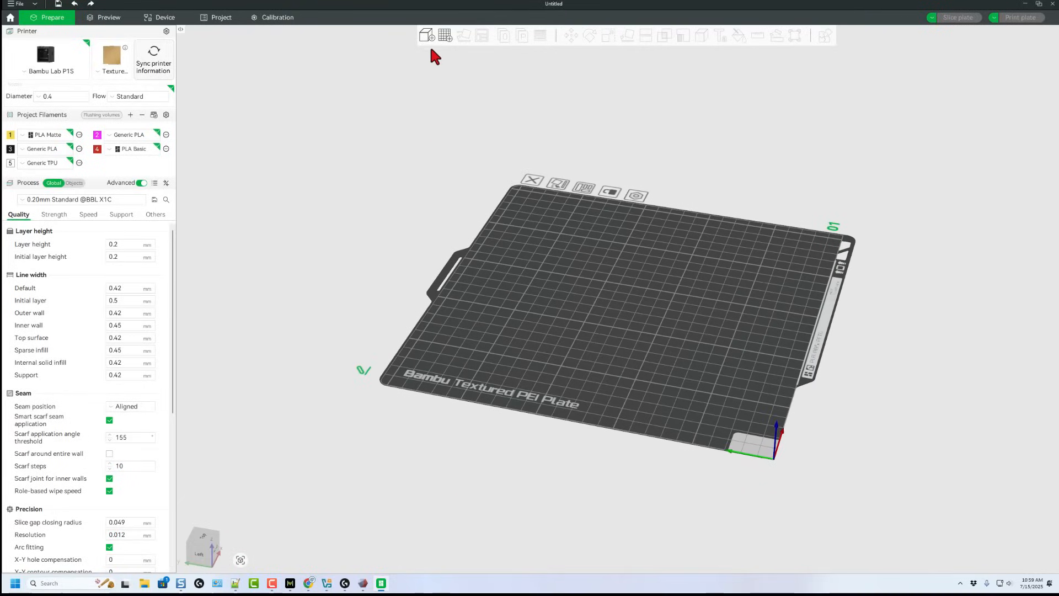
Import the three 1224r STLs from the 3dmodeling folder as one multi-part object.
{"action": "left_click", "coordinate": [426, 36]}
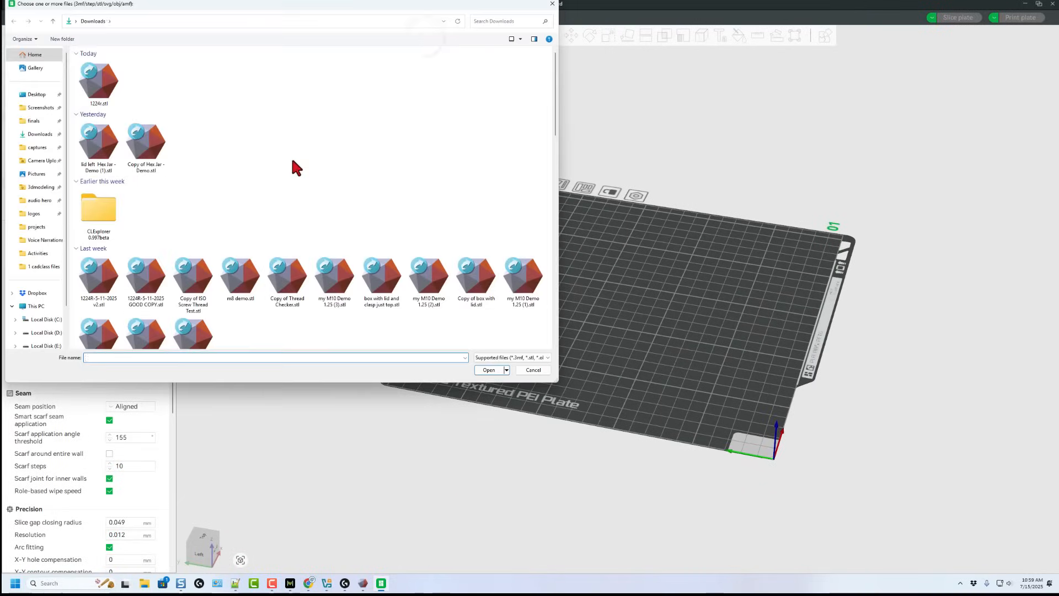
{"action": "left_click", "coordinate": [37, 183]}
{"action": "left_click_drag", "start_coordinate": [77, 66], "coordinate": [192, 79]}
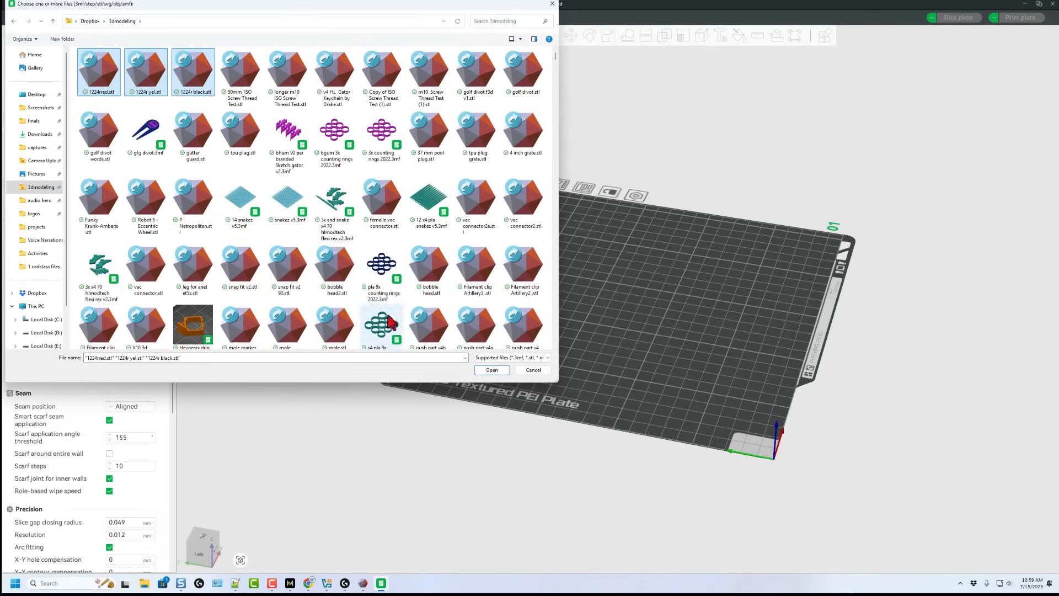
{"action": "left_click", "coordinate": [492, 371]}
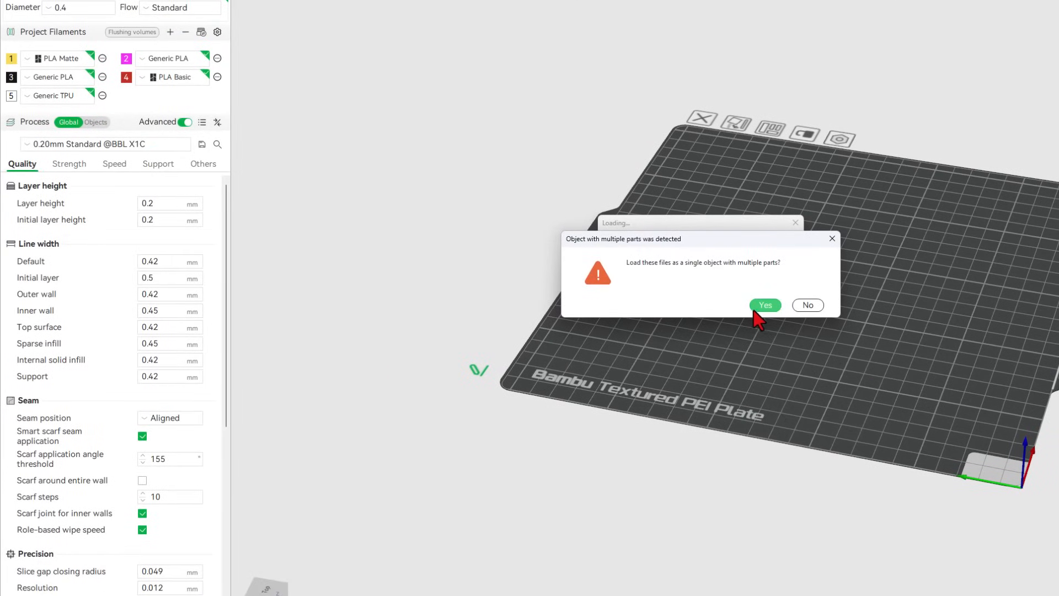
{"action": "left_click", "coordinate": [766, 306]}
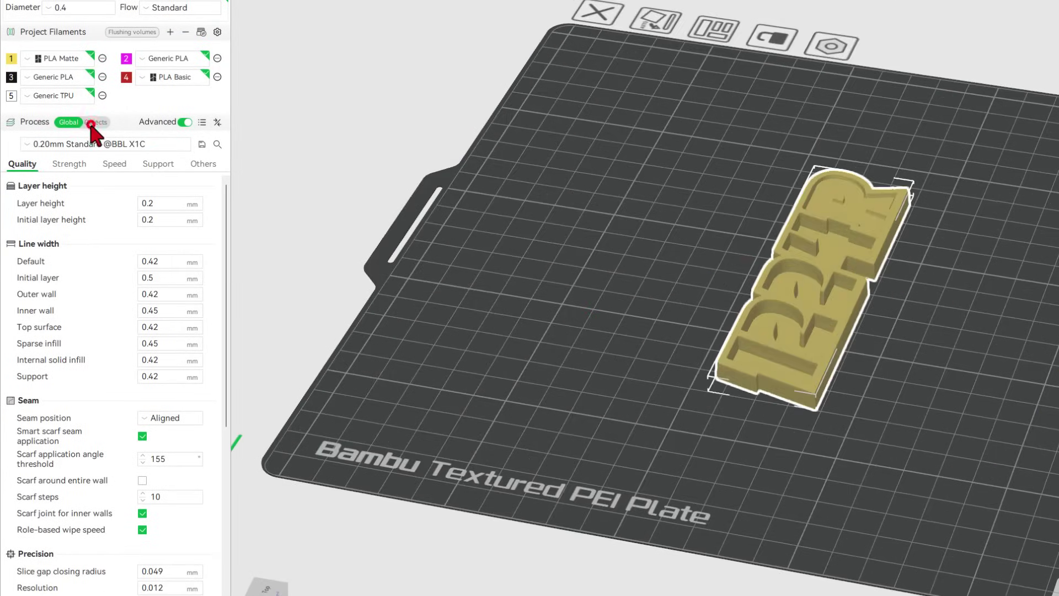
In the Objects list assign black.stl to filament 3 and red.stl to filament 4.
{"action": "left_click", "coordinate": [93, 123]}
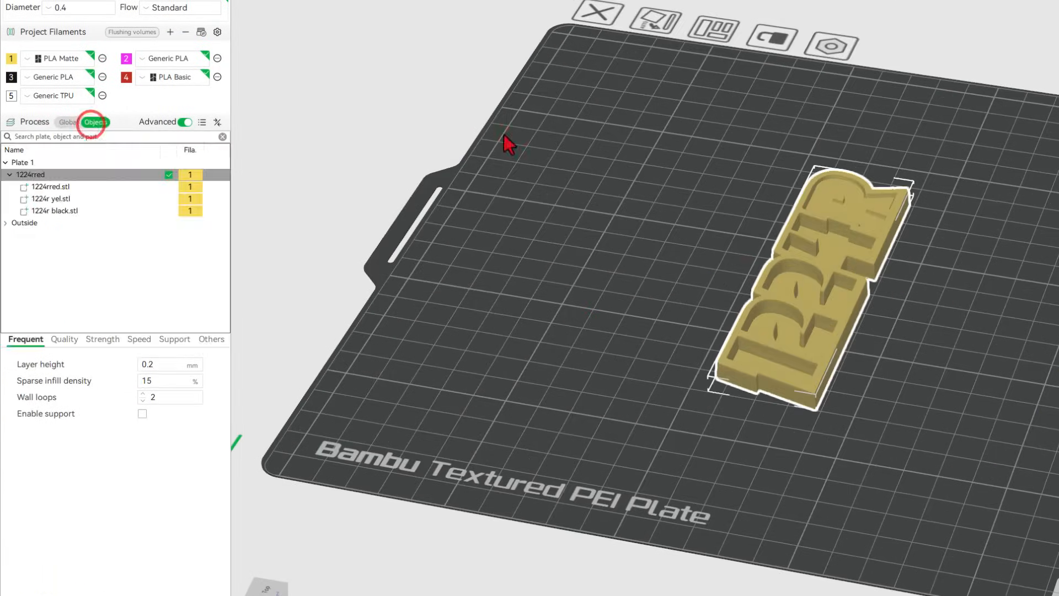
{"action": "left_click", "coordinate": [93, 210]}
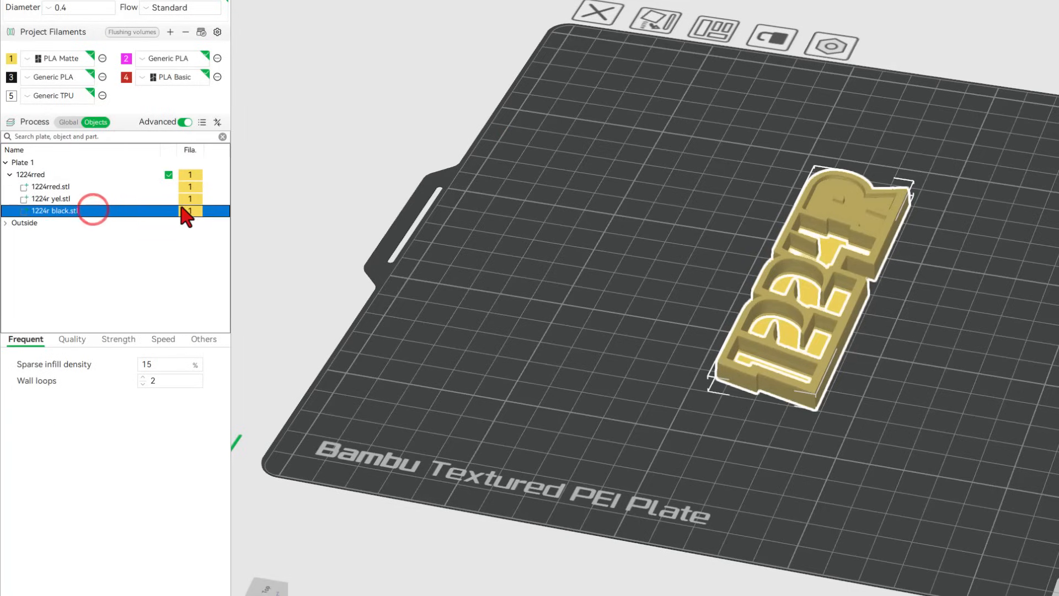
{"action": "left_click", "coordinate": [190, 212]}
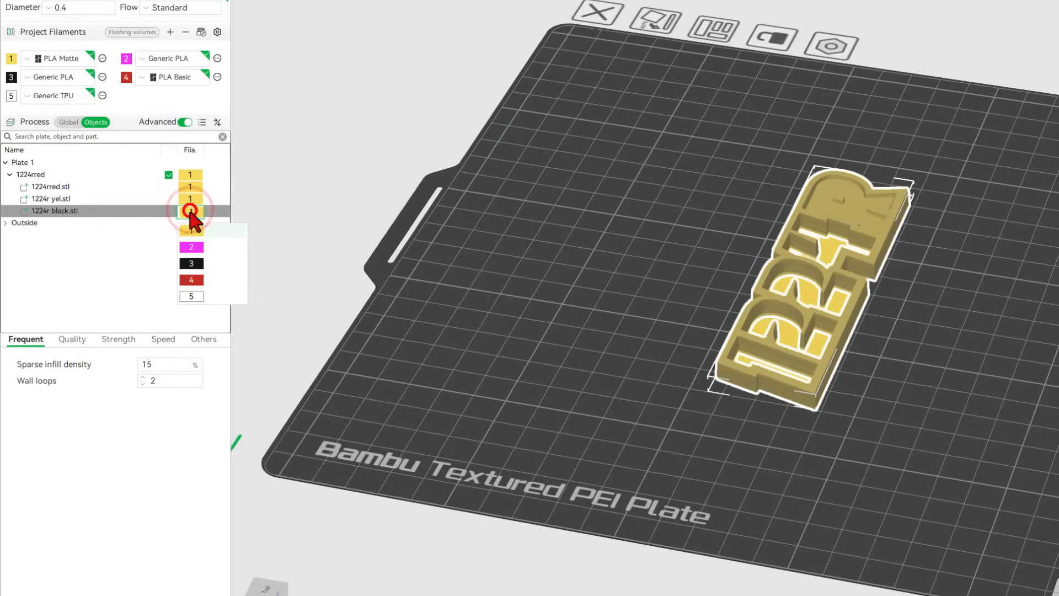
{"action": "left_click", "coordinate": [193, 265]}
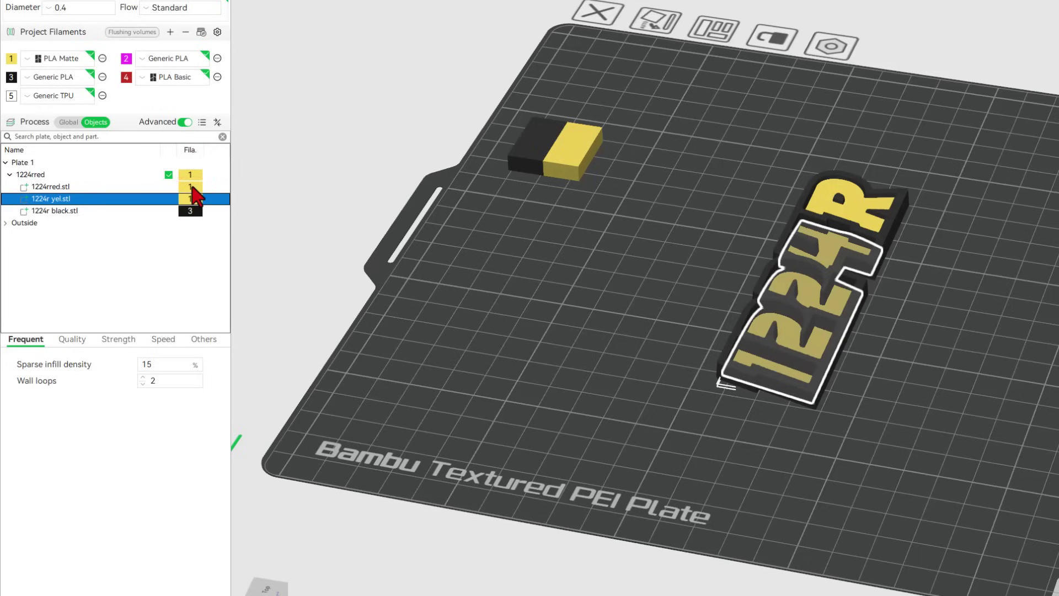
{"action": "left_click", "coordinate": [192, 186]}
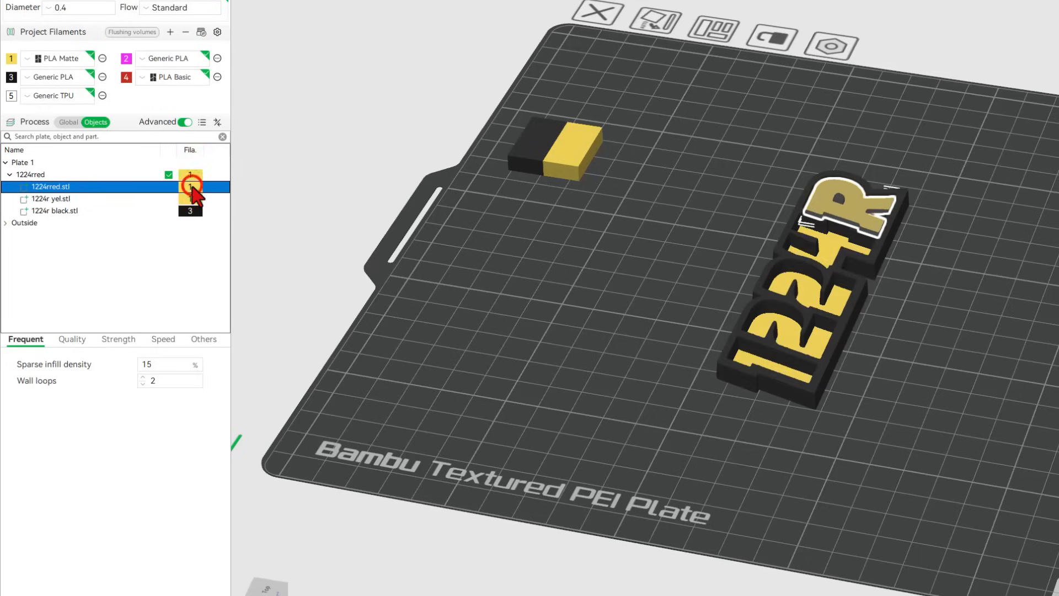
{"action": "left_click", "coordinate": [191, 187]}
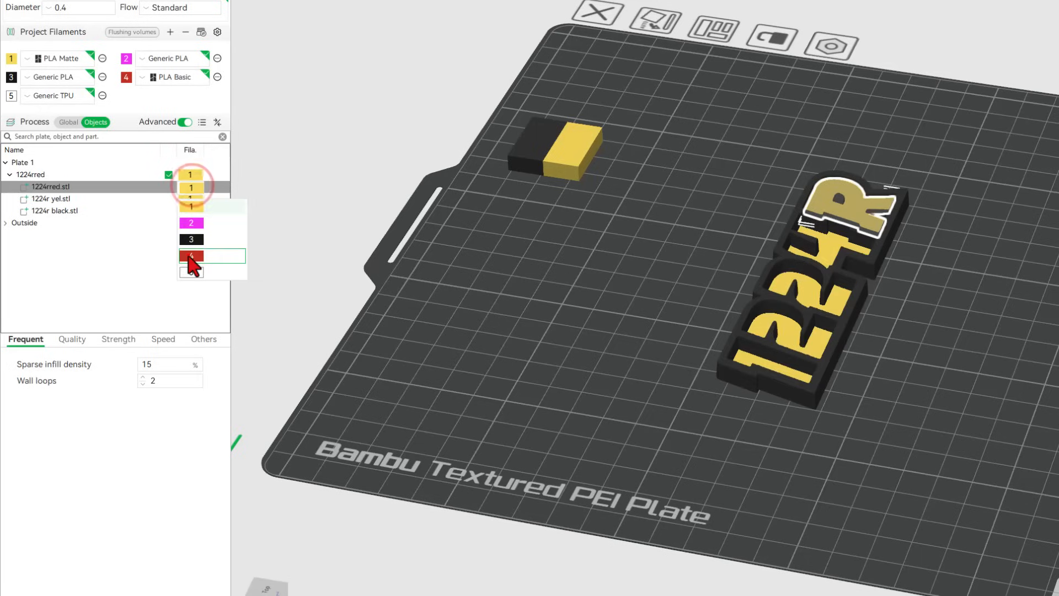
{"action": "left_click", "coordinate": [191, 258]}
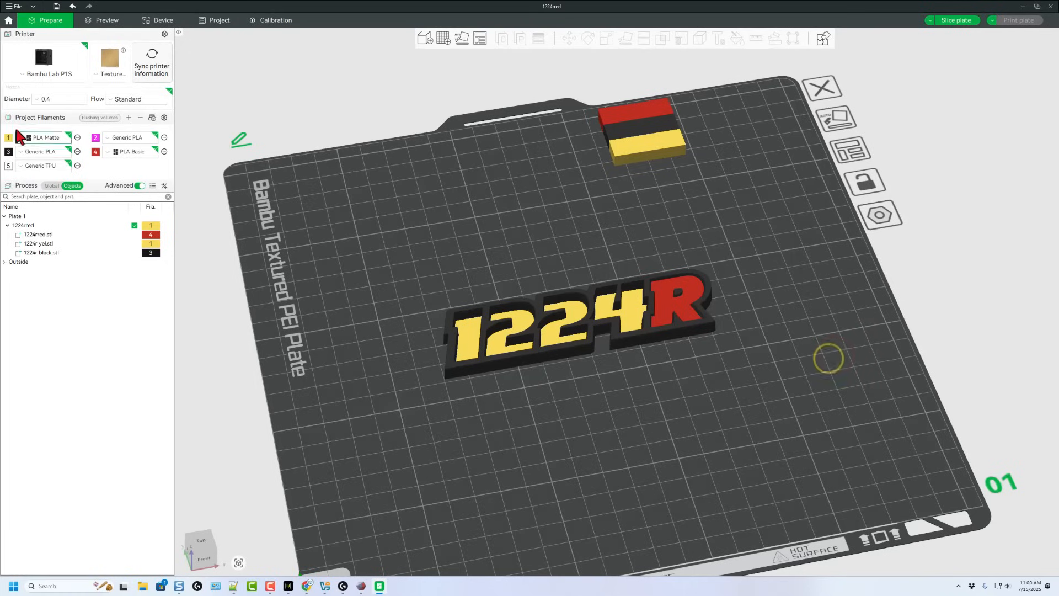
{"action": "left_click", "coordinate": [52, 186]}
{"action": "left_click", "coordinate": [42, 204]}
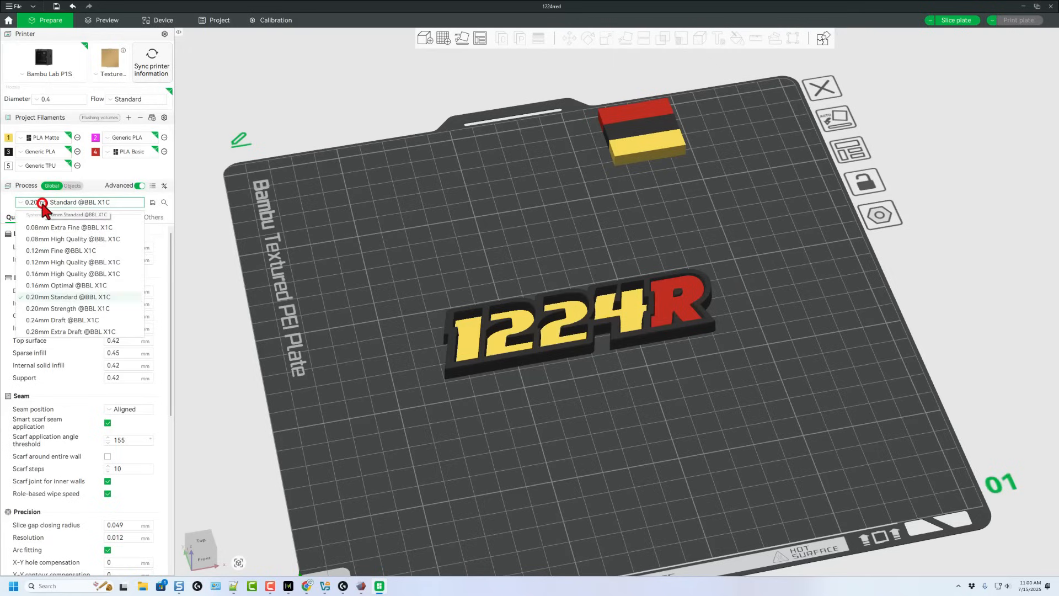
{"action": "left_click", "coordinate": [56, 320]}
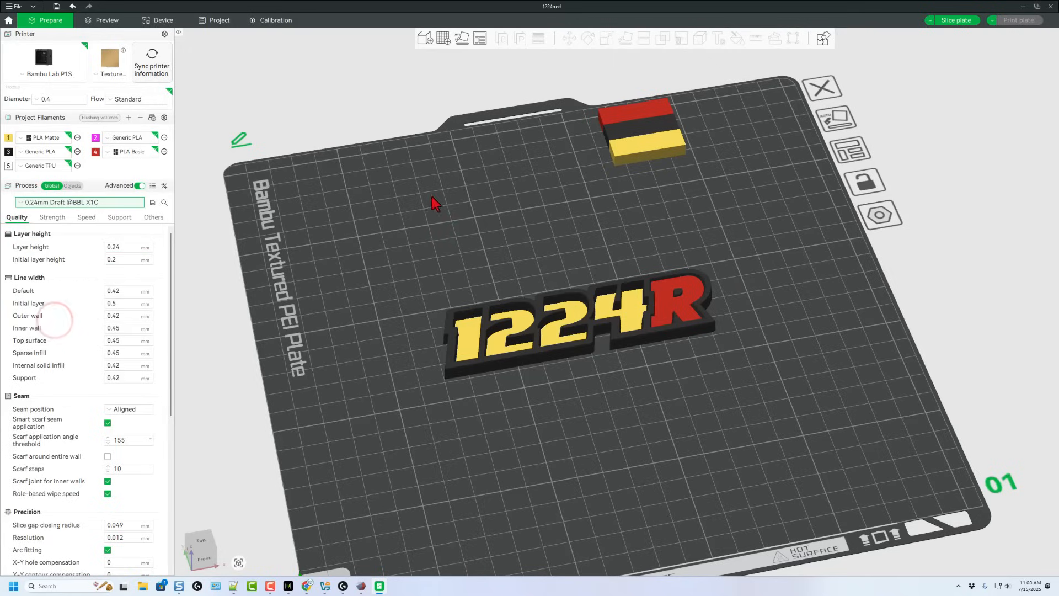
Slice the plate, send it to the P1S printer and start the live camera feed.
{"action": "left_click", "coordinate": [952, 21]}
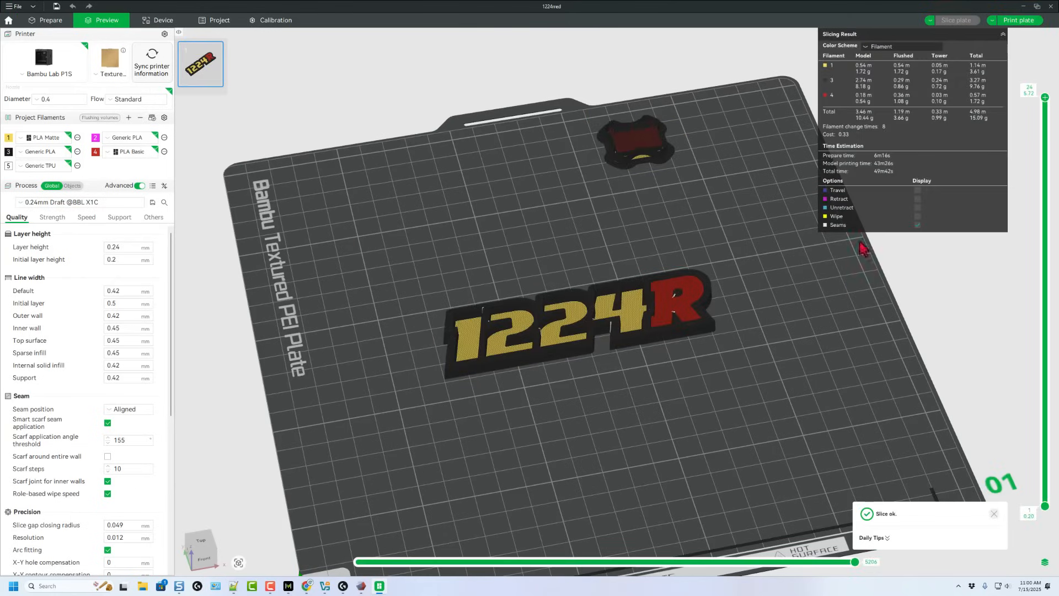
{"action": "left_click", "coordinate": [1018, 20]}
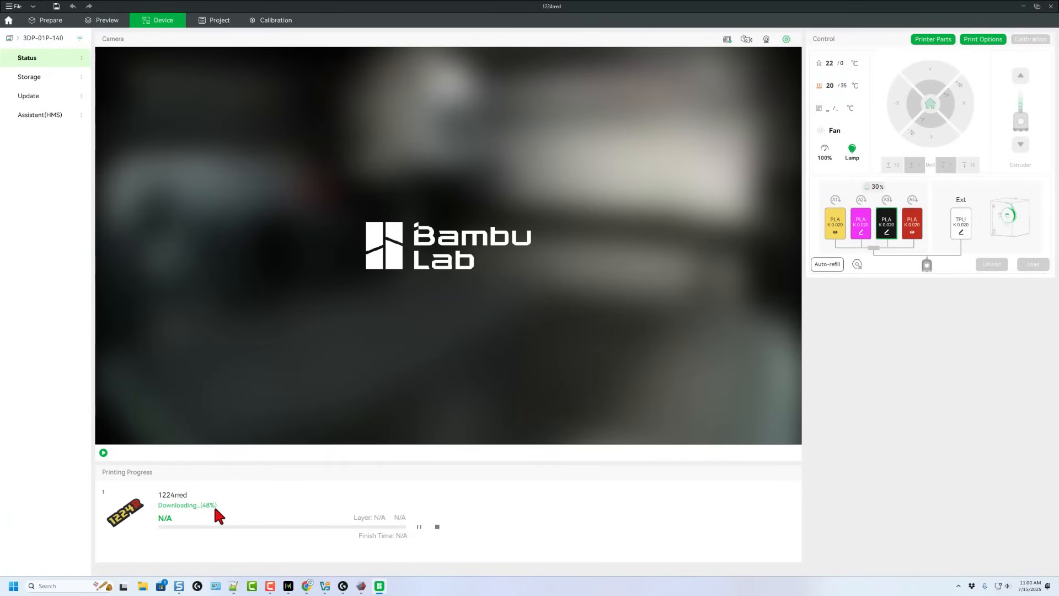
{"action": "left_click", "coordinate": [105, 452]}
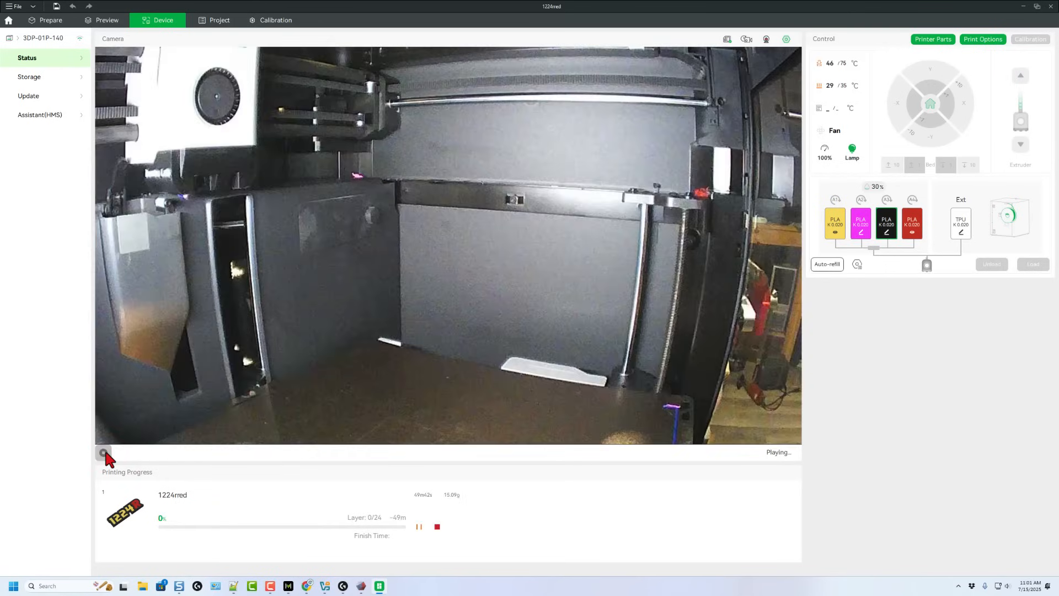